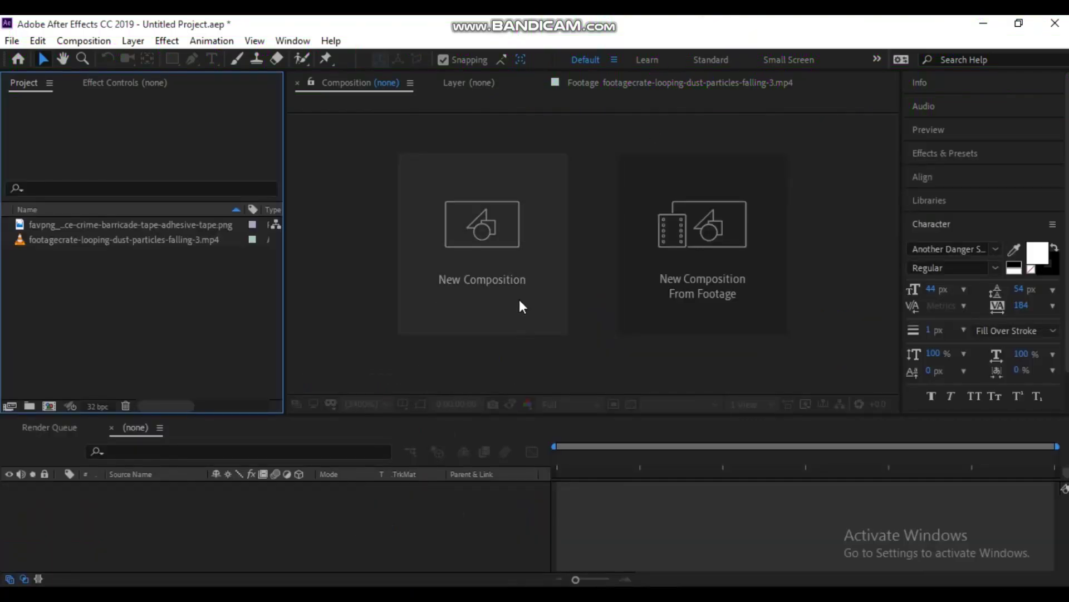
Step: Preview the dust particle clip and the police tape image, then return to the empty viewer
double_click(57, 241)
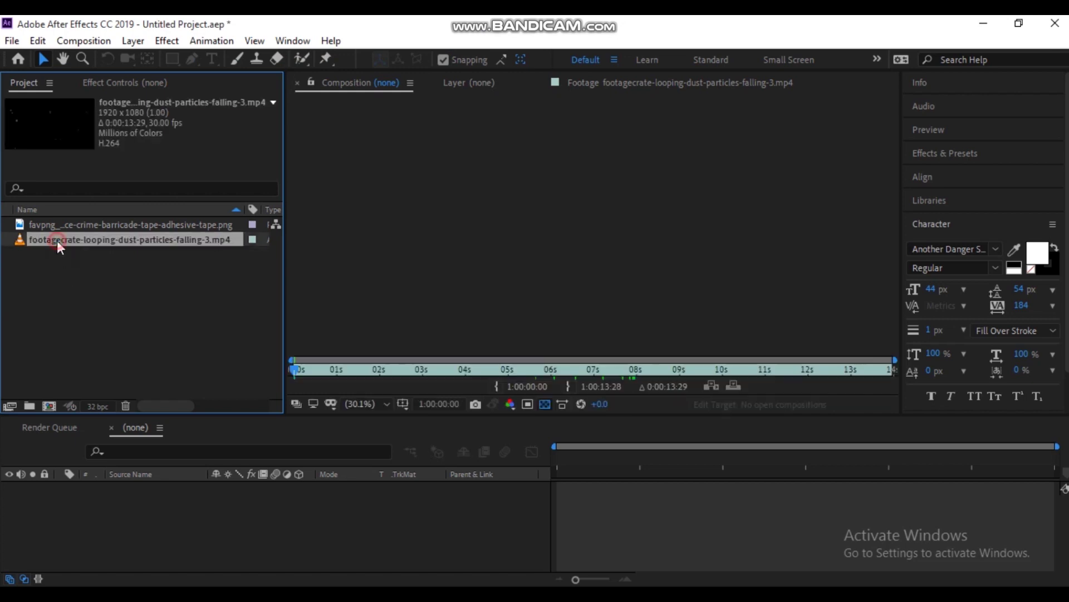
left_click_drag(363, 373, 476, 368)
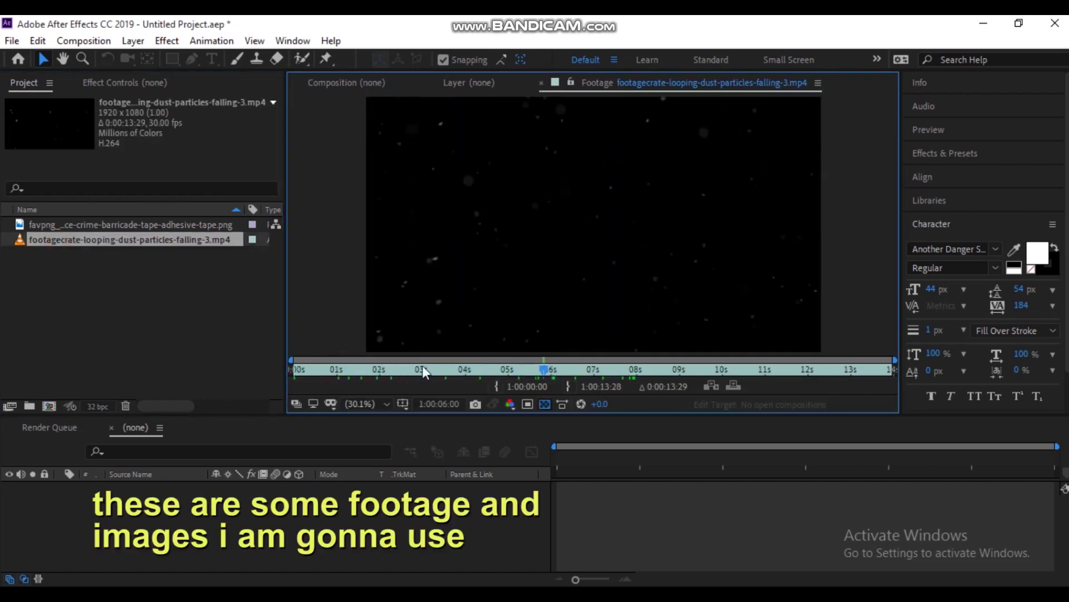
double_click(147, 225)
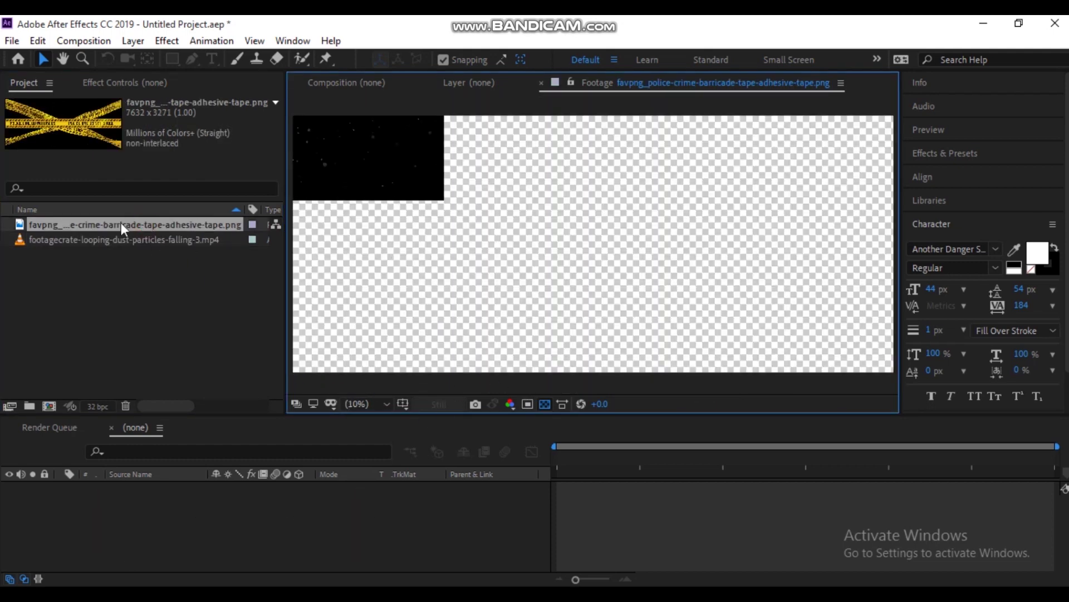
left_click(356, 403)
left_click(383, 129)
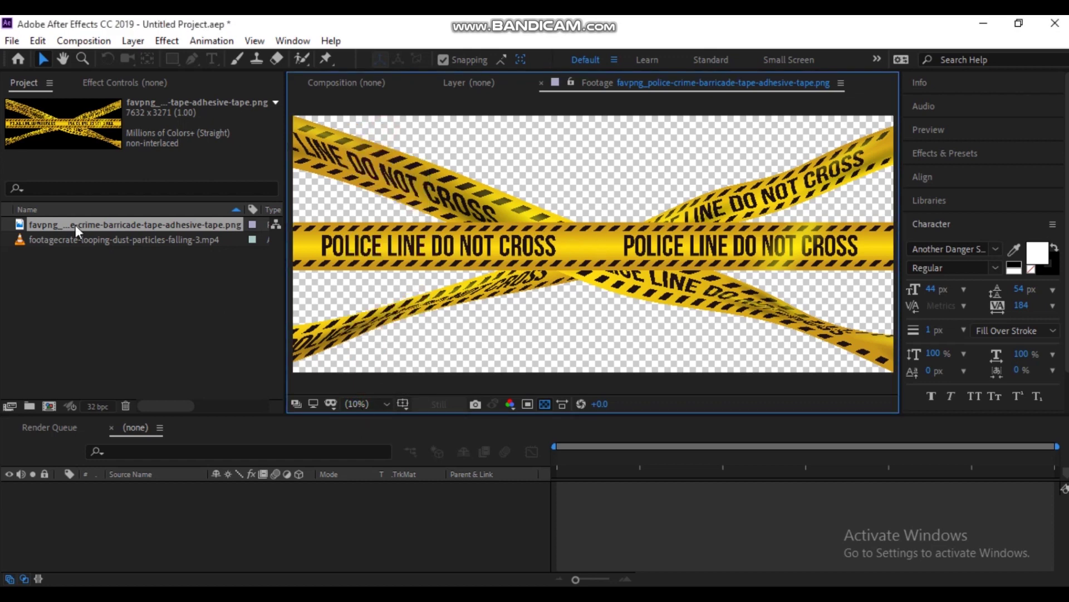
left_click(313, 84)
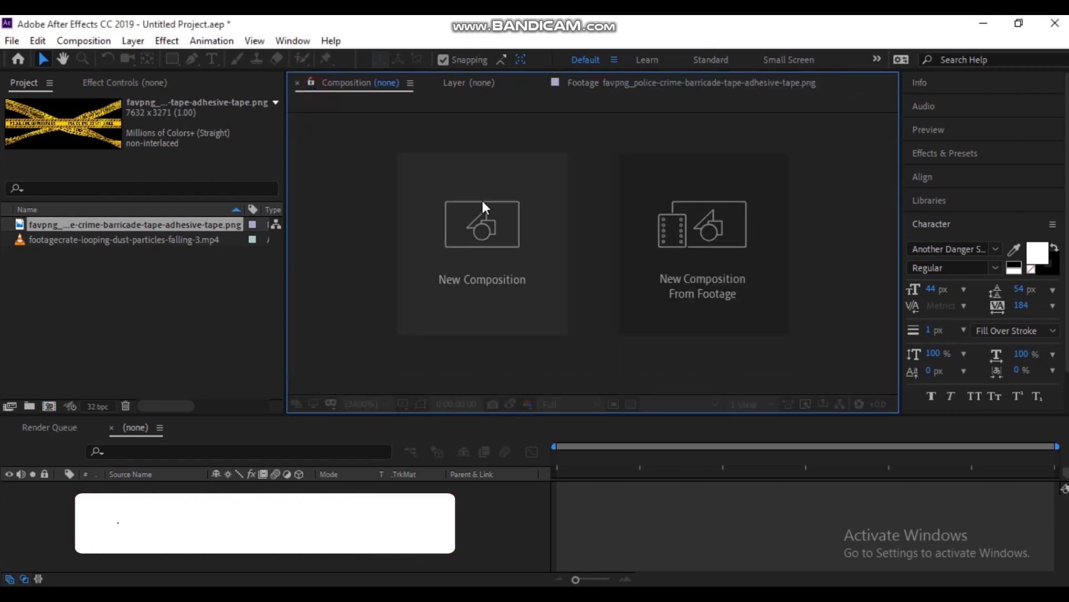
Step: Create a custom 1920×800 composition named 'Mani comp'
left_click(496, 234)
type("Mani comp")
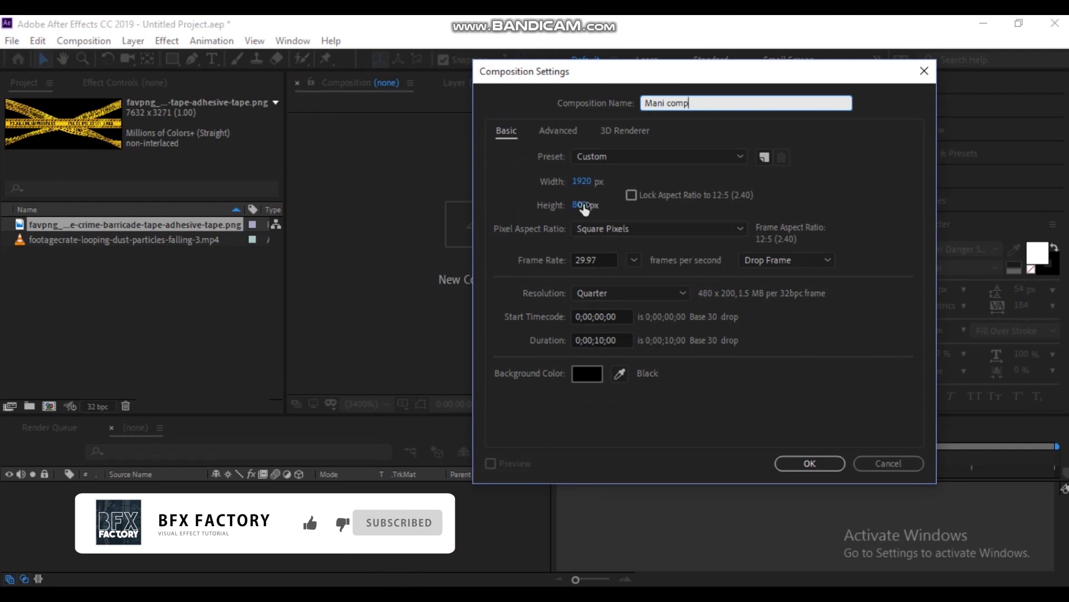
left_click(631, 156)
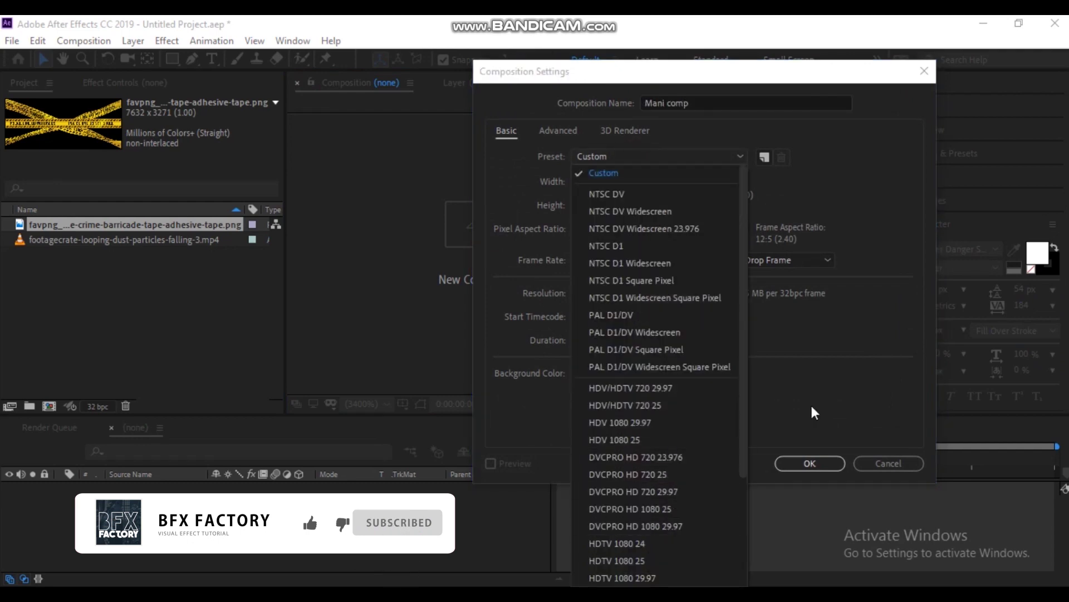
left_click(811, 403)
left_click(581, 203)
key("Return")
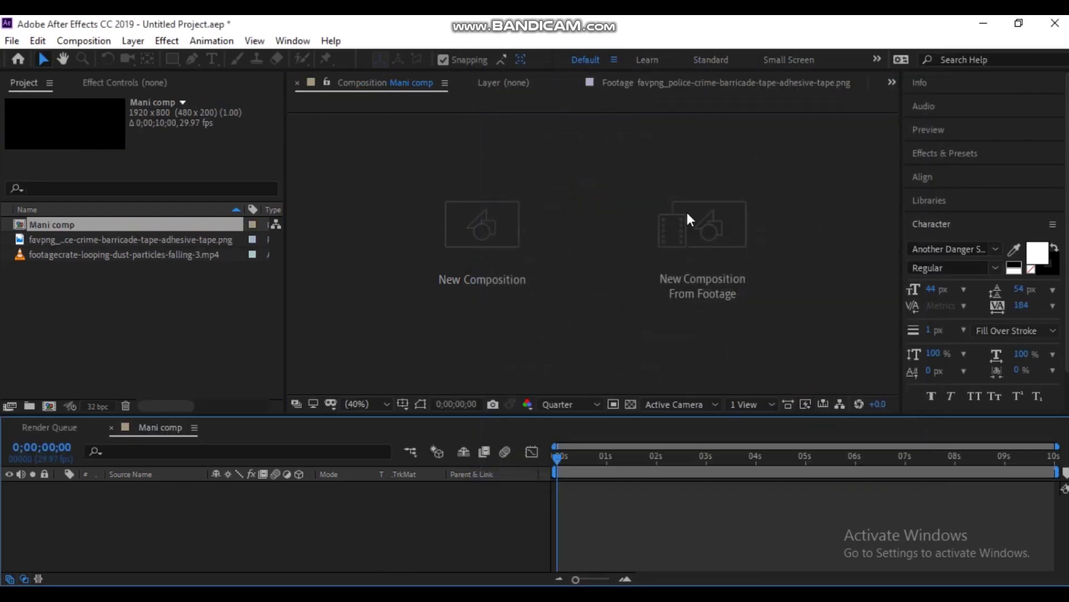
Step: Add a black solid layer named 'element'
left_click(135, 42)
mouse_move(149, 60)
left_click(432, 75)
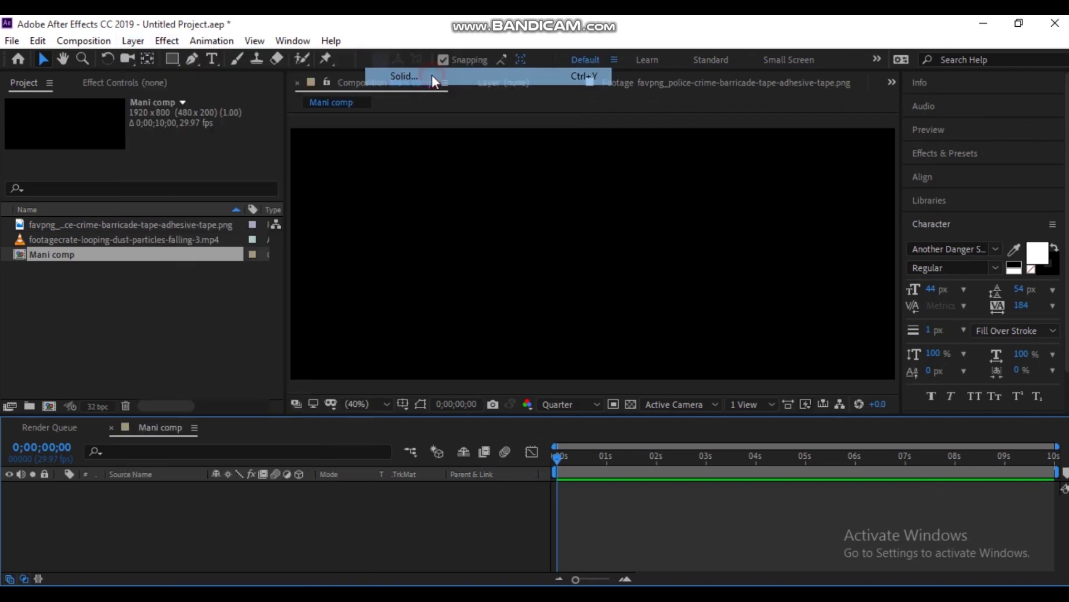
type("element")
left_click(725, 409)
left_click(1064, 316)
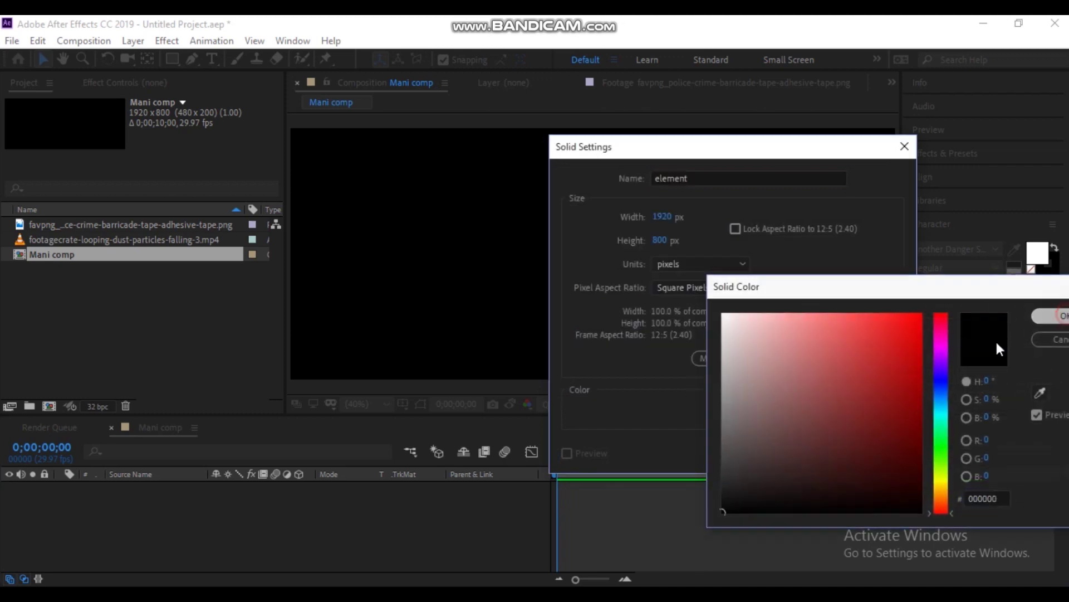
left_click(806, 451)
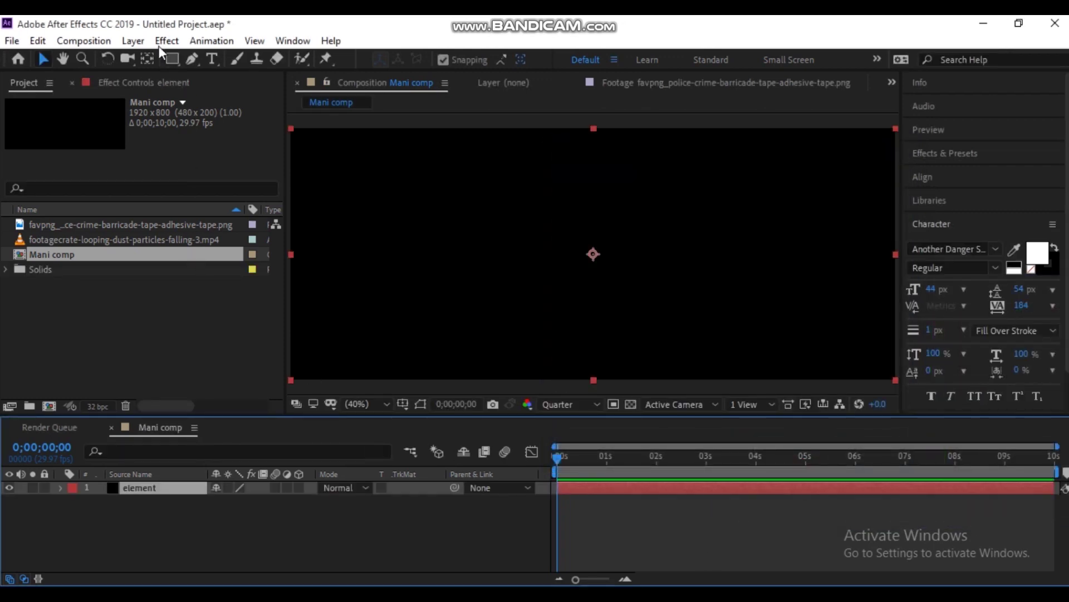
left_click(213, 60)
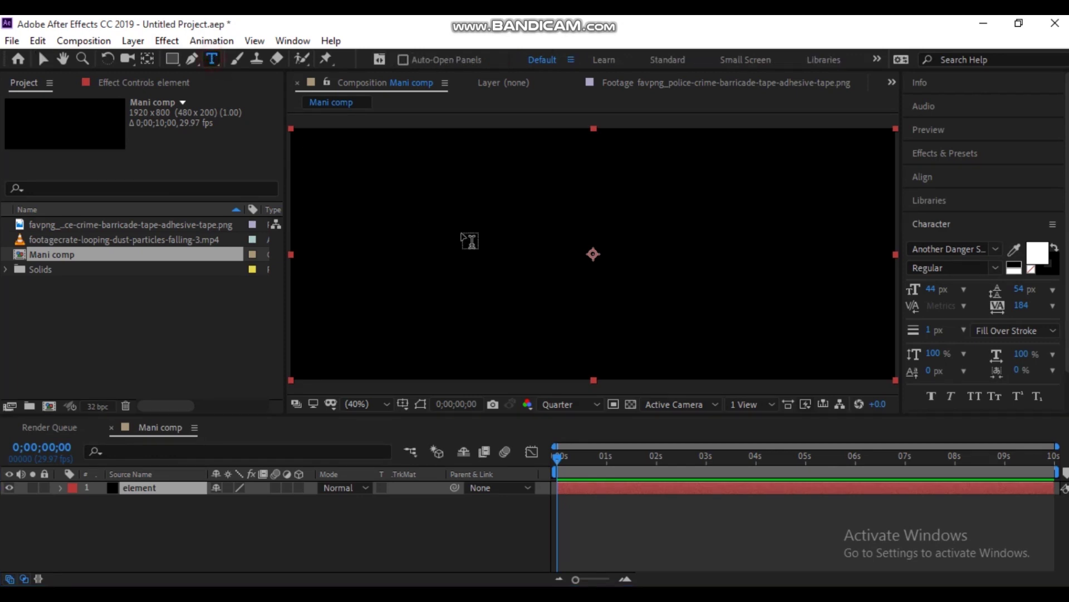
Step: Add a 'BFX FACTORY' text layer and move it near the composition centre
left_click(448, 261)
type("BFX")
key("BackSpace")
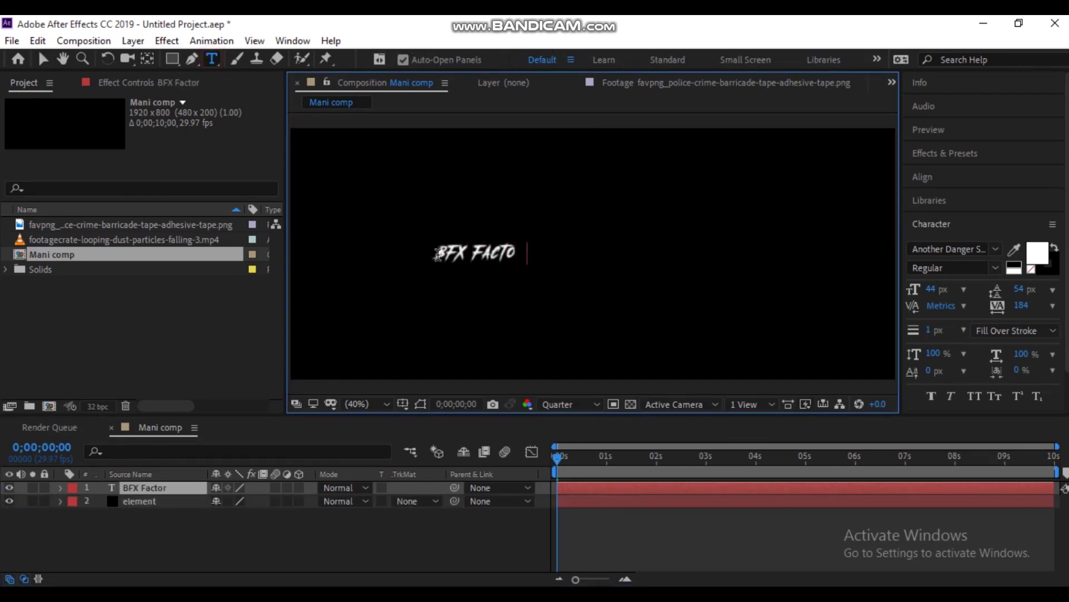
left_click_drag(425, 207, 536, 205)
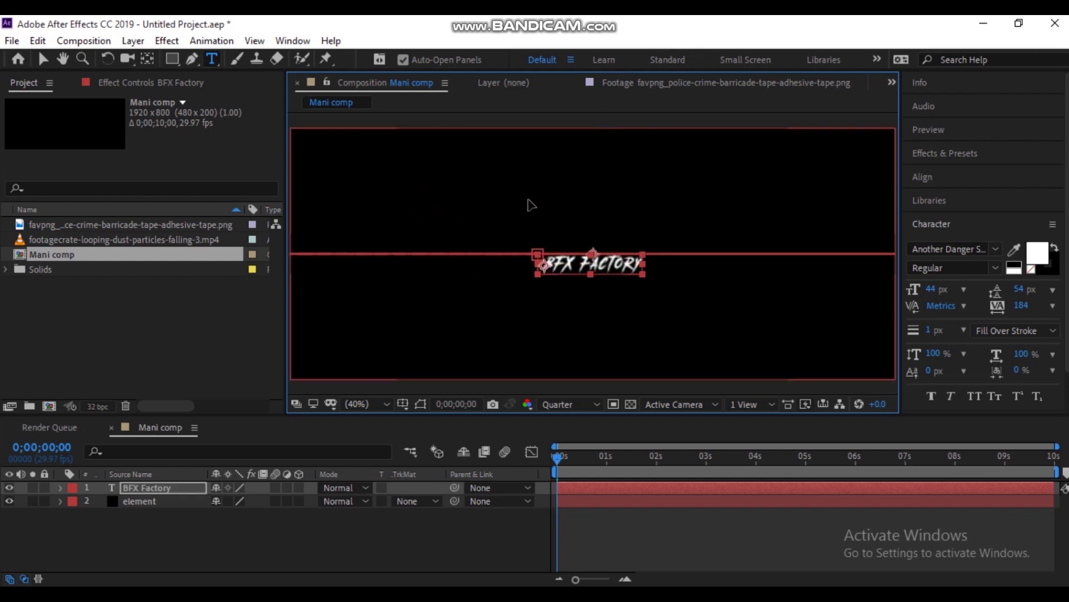
left_click(408, 238)
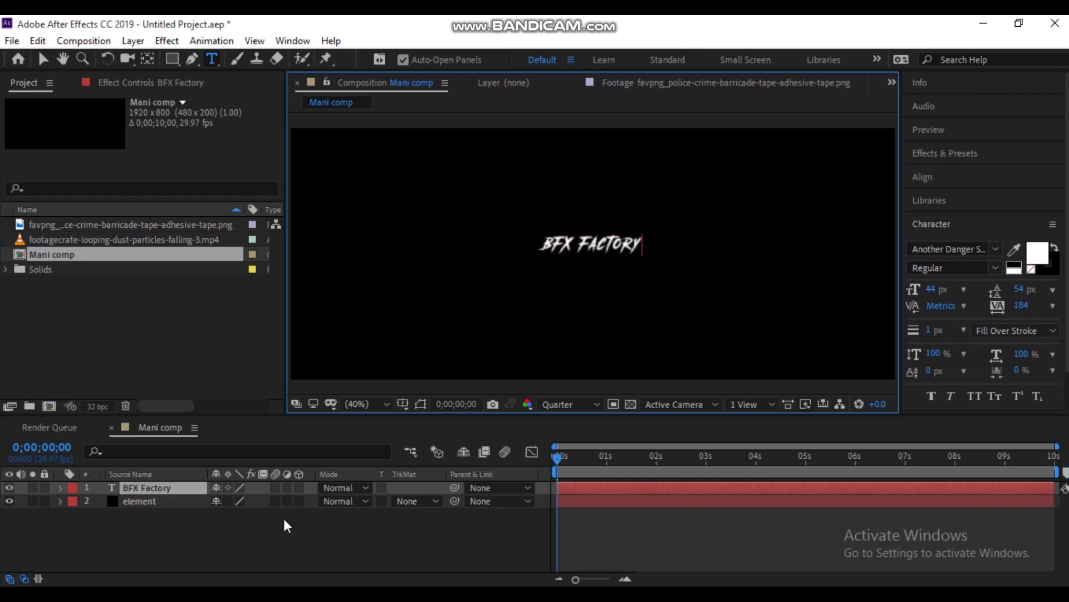
Step: Reorder the element solid above the BFX Factory text layer in the timeline
left_click(265, 526)
left_click(131, 502)
left_click_drag(139, 502, 135, 486)
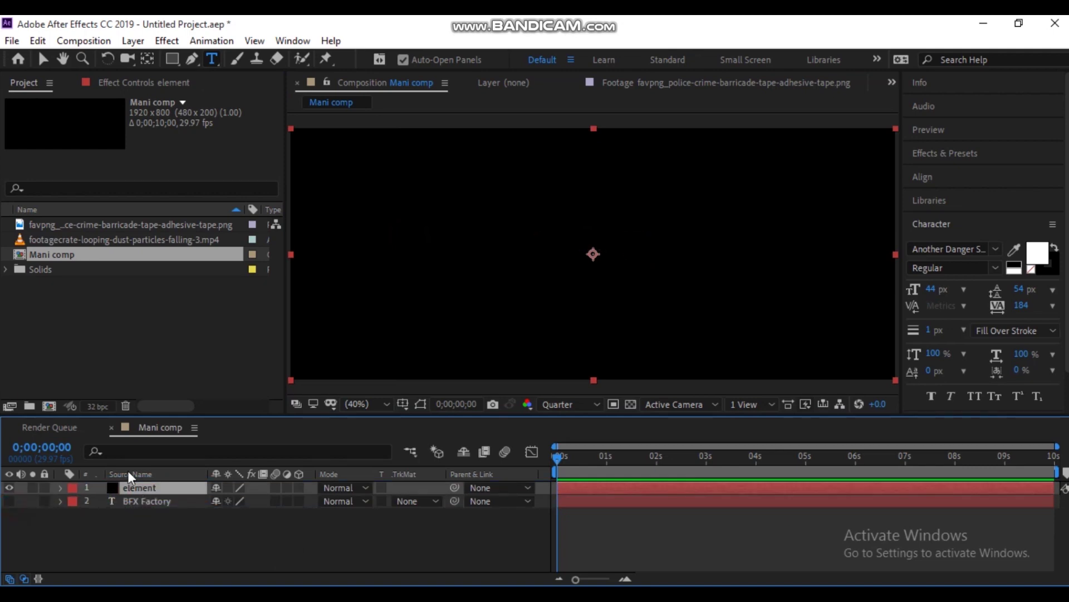
Step: Apply the Element effect to the solid and expand Custom Layers > Custom Text and Masks
left_click(167, 41)
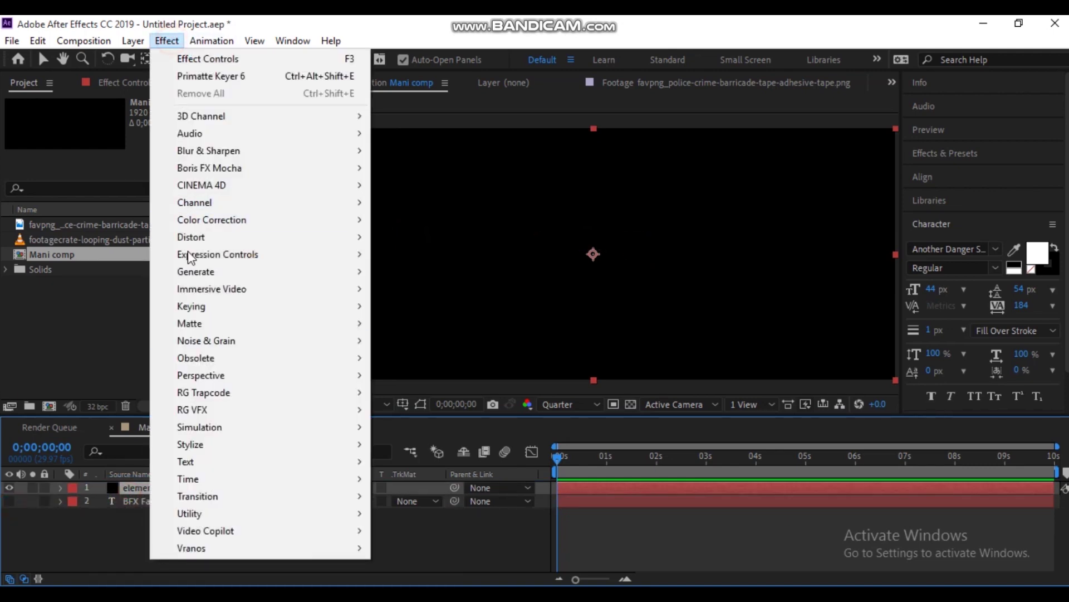
left_click(415, 529)
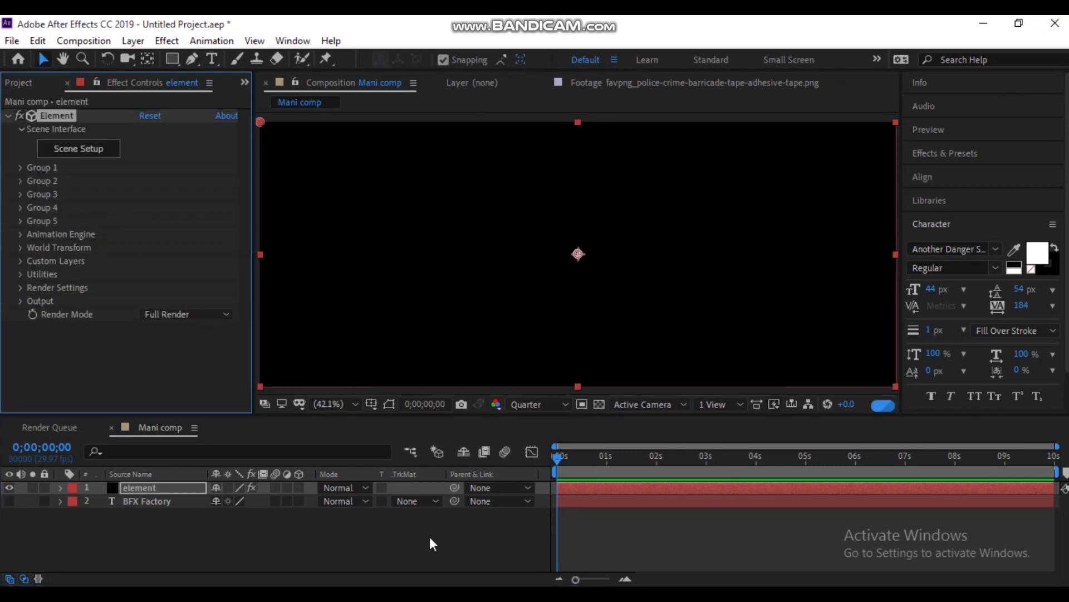
left_click(21, 261)
left_click(34, 274)
scroll(44, 272, "down", 2)
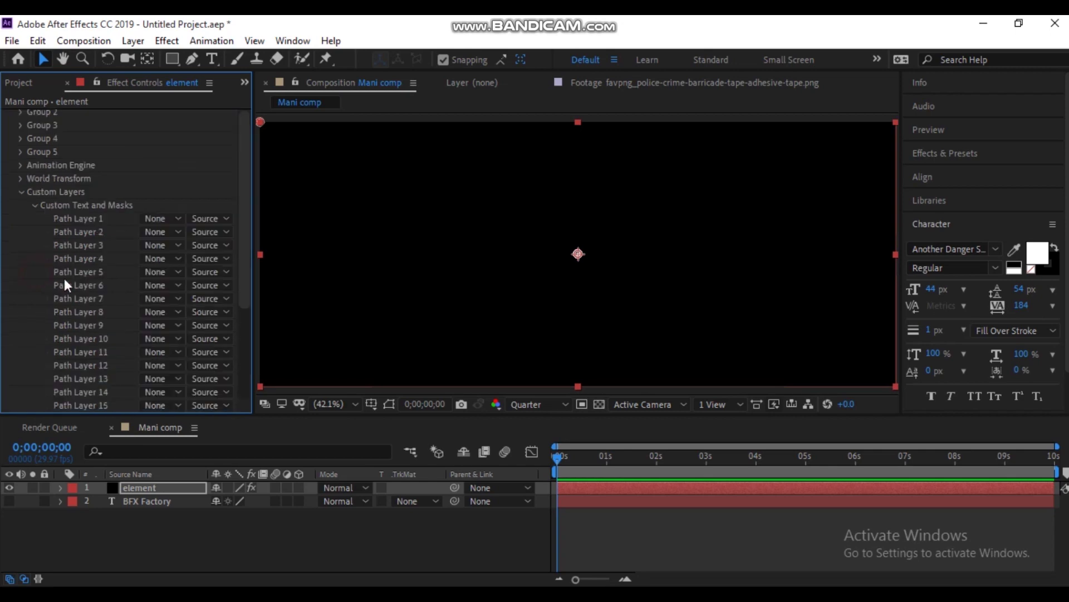
Step: Set Path Layer 1 to the BFX Factory text and open Element's Scene Setup
left_click(167, 218)
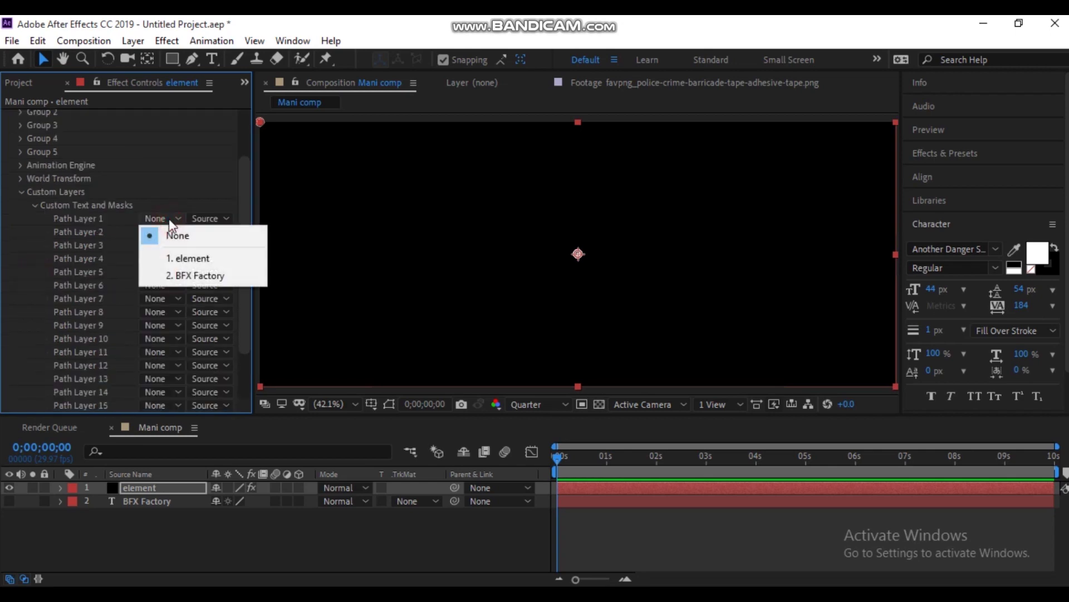
left_click(184, 276)
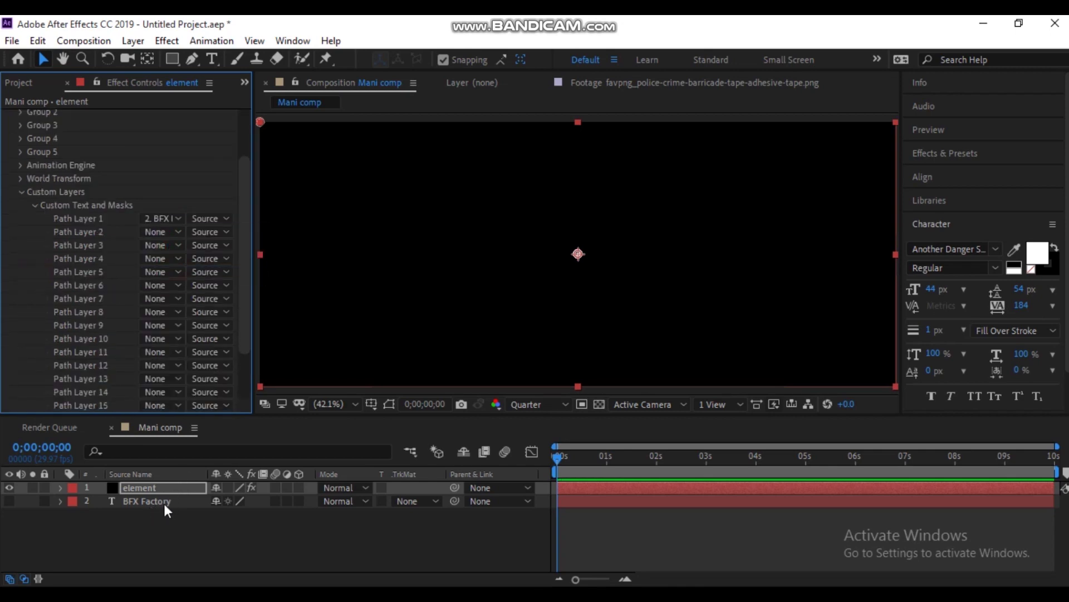
left_click(173, 221)
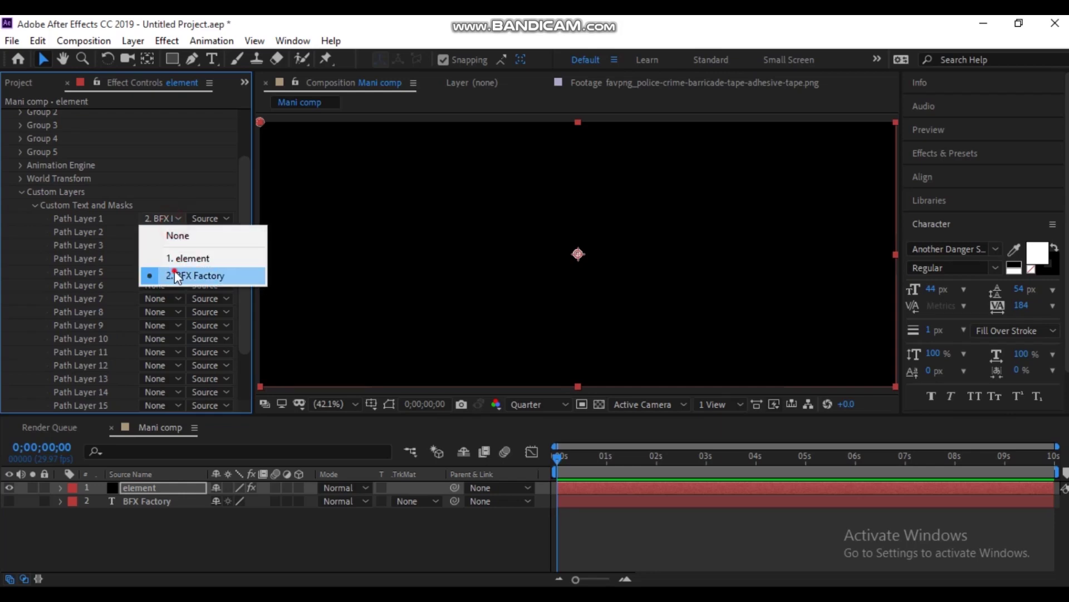
left_click(174, 275)
left_click(21, 192)
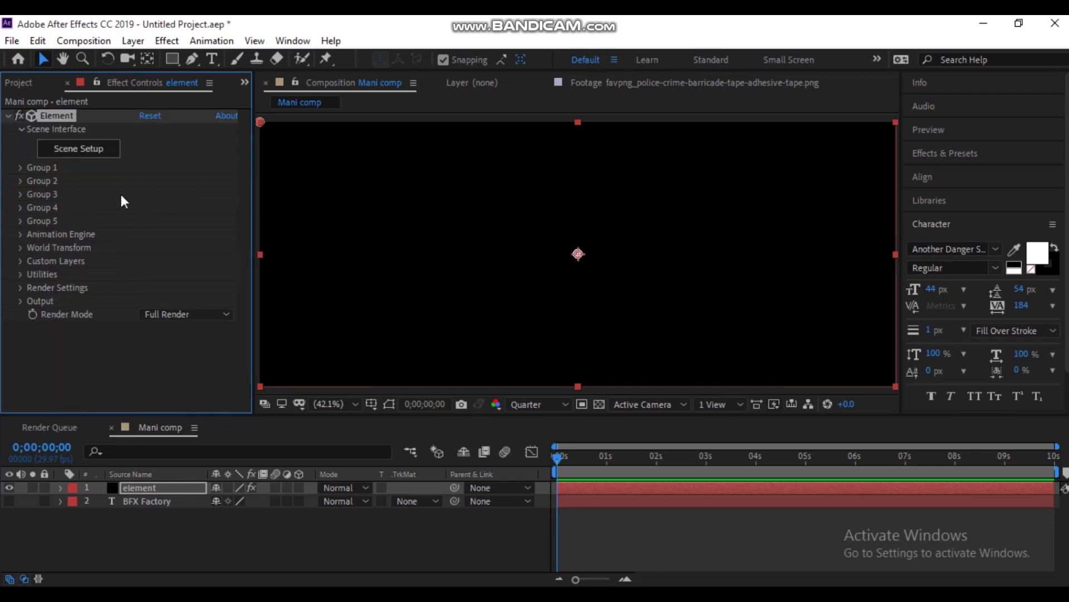
left_click(78, 149)
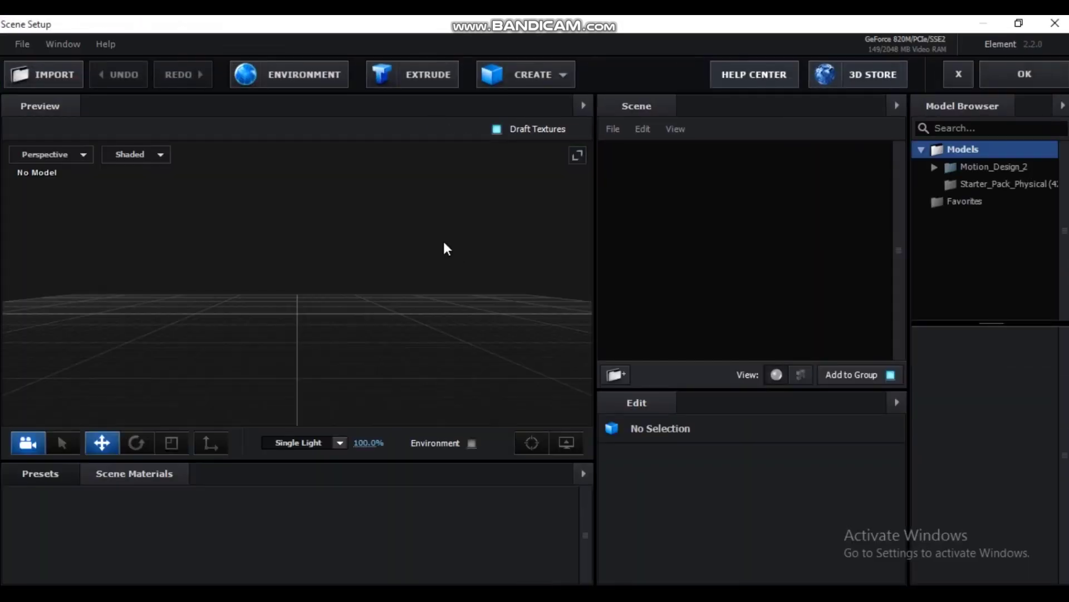
Step: Extrude the BFX Factory text into a 3D model and set its Bevel Scale to 1.00
left_click(422, 83)
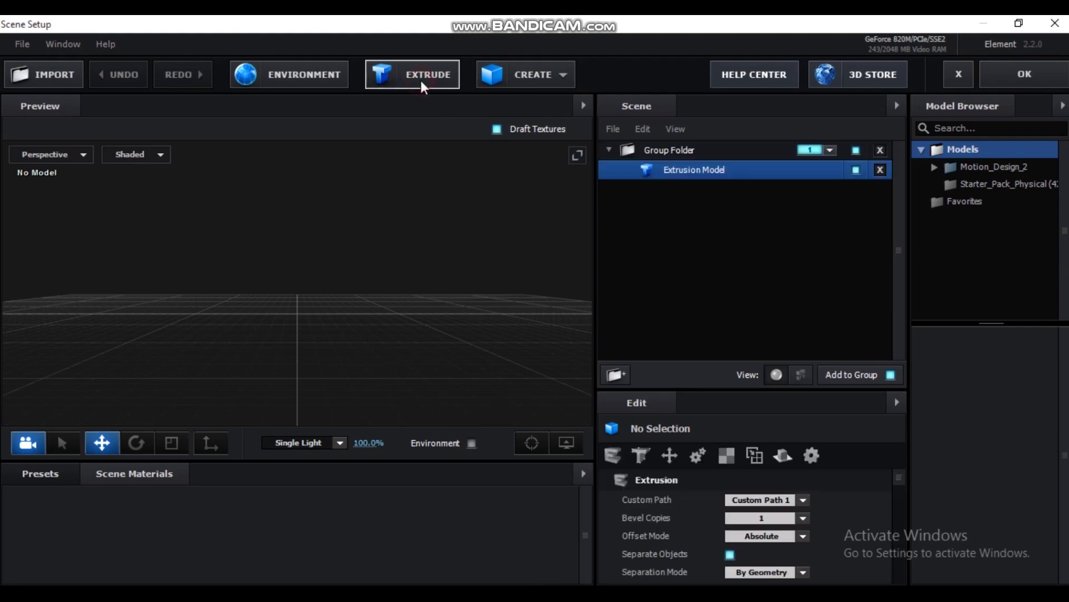
mouse_move(443, 309)
left_mouse_down()
mouse_move(405, 335)
mouse_move(397, 374)
left_mouse_up()
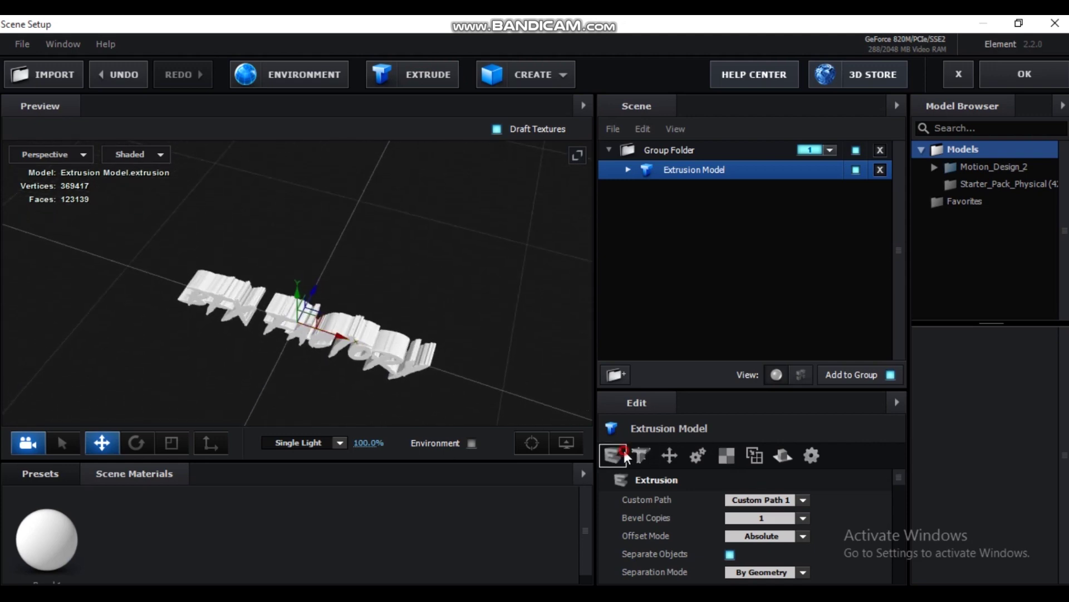
left_click_drag(846, 391, 845, 312)
left_click_drag(733, 530, 520, 338)
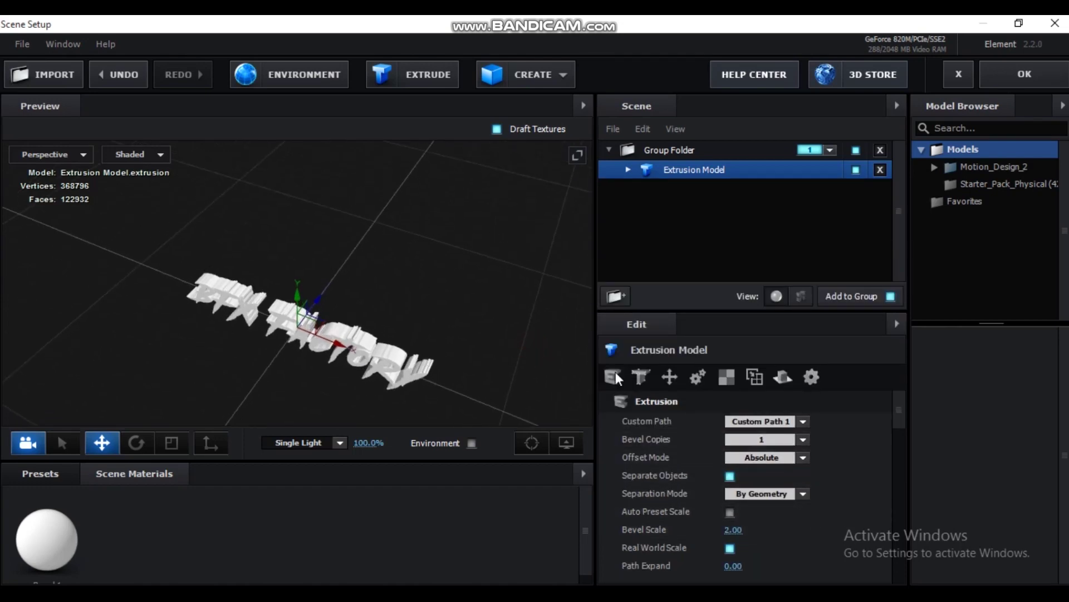
type("1")
key("Return")
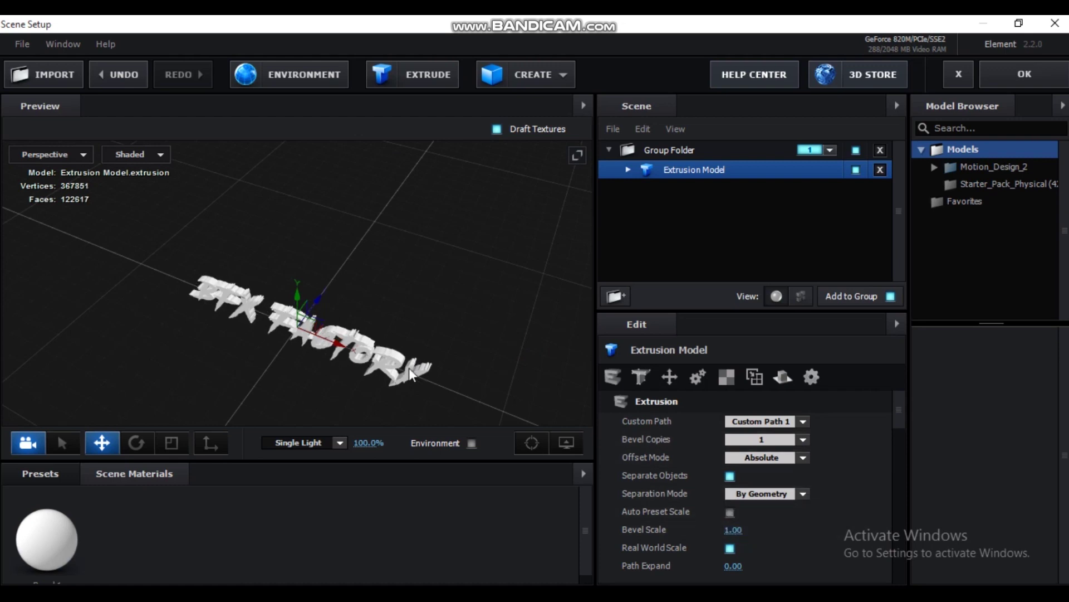
mouse_move(421, 366)
left_mouse_down()
mouse_move(398, 256)
mouse_move(469, 266)
mouse_move(421, 351)
left_mouse_up()
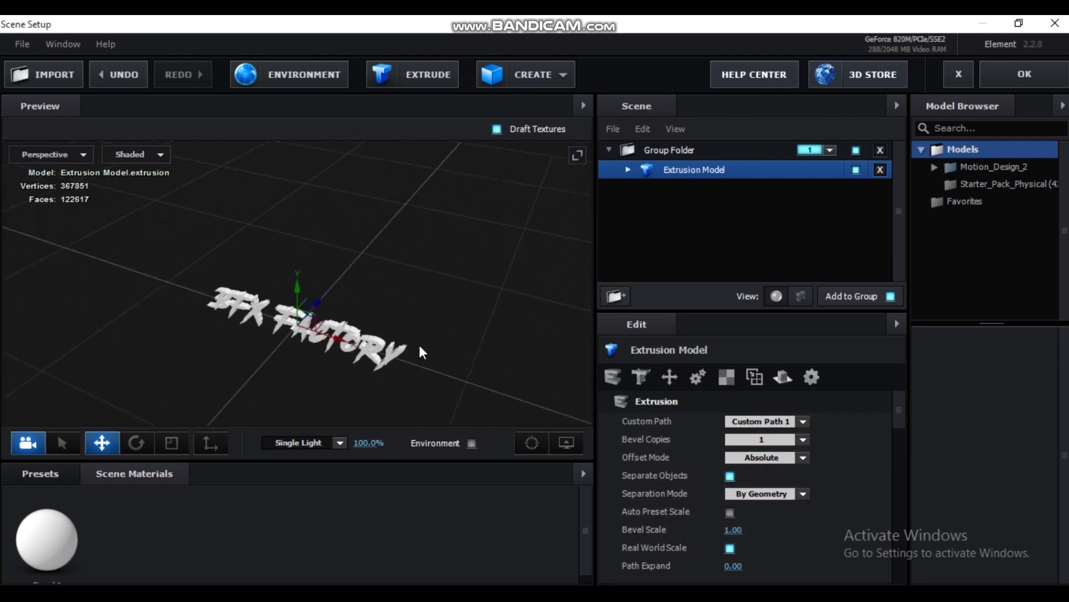
Step: Add the Chain_10 barbed-wire model from the Motion_Design_2 Chains collection
double_click(1002, 166)
scroll(1009, 228, "down", 1)
left_click(1004, 196)
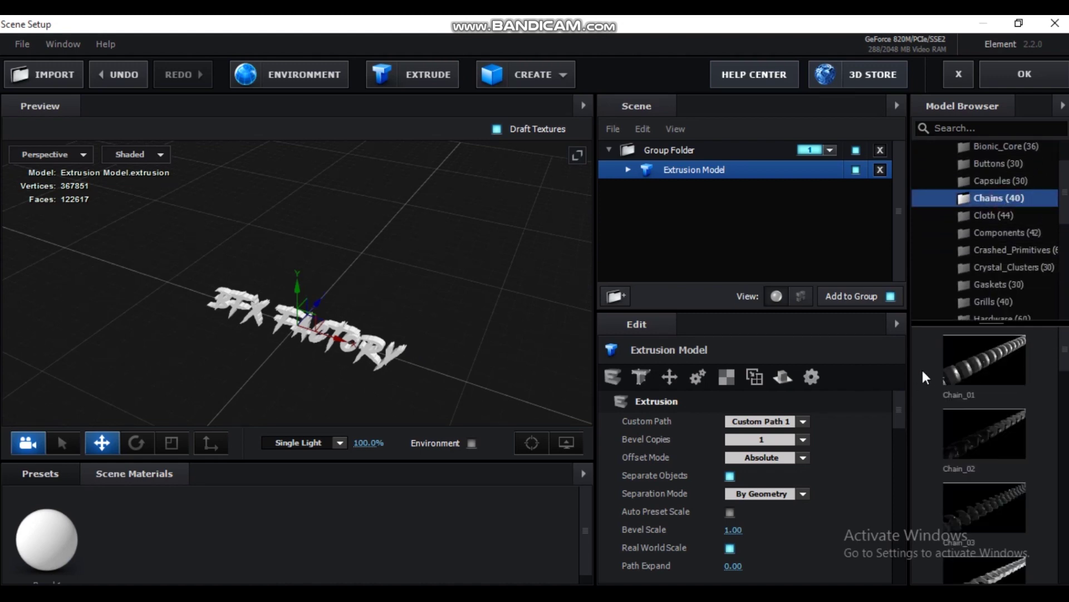
left_click_drag(909, 370, 822, 370)
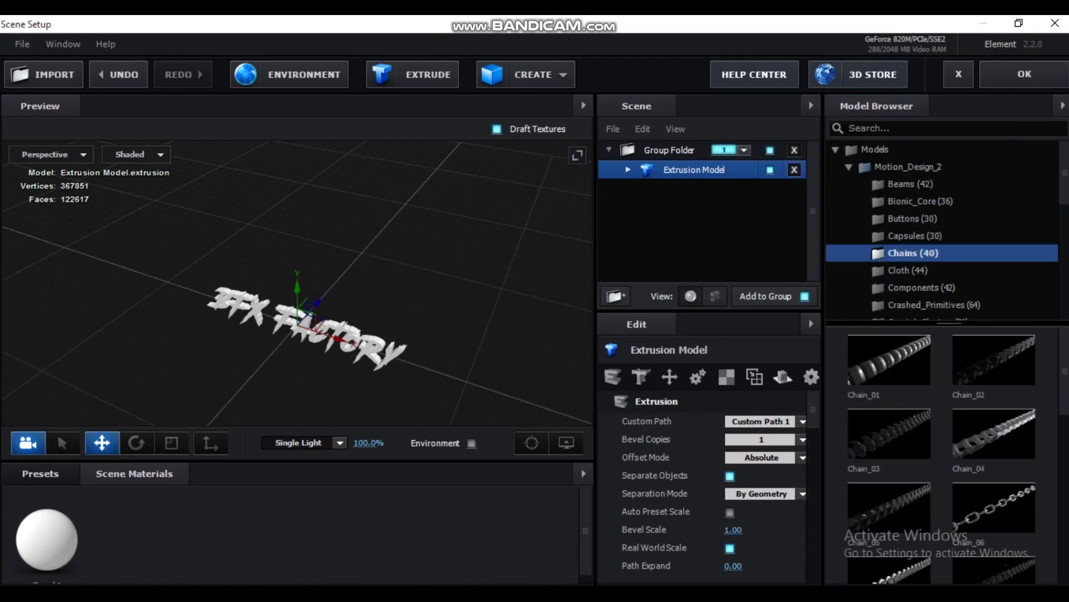
left_click_drag(1064, 367, 1063, 429)
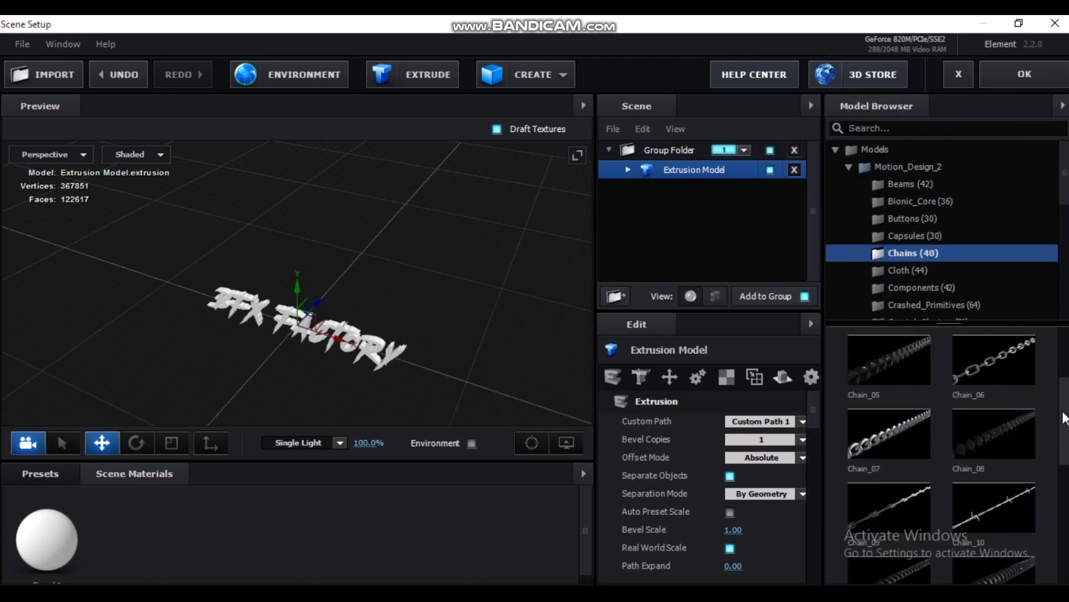
left_click(1007, 429)
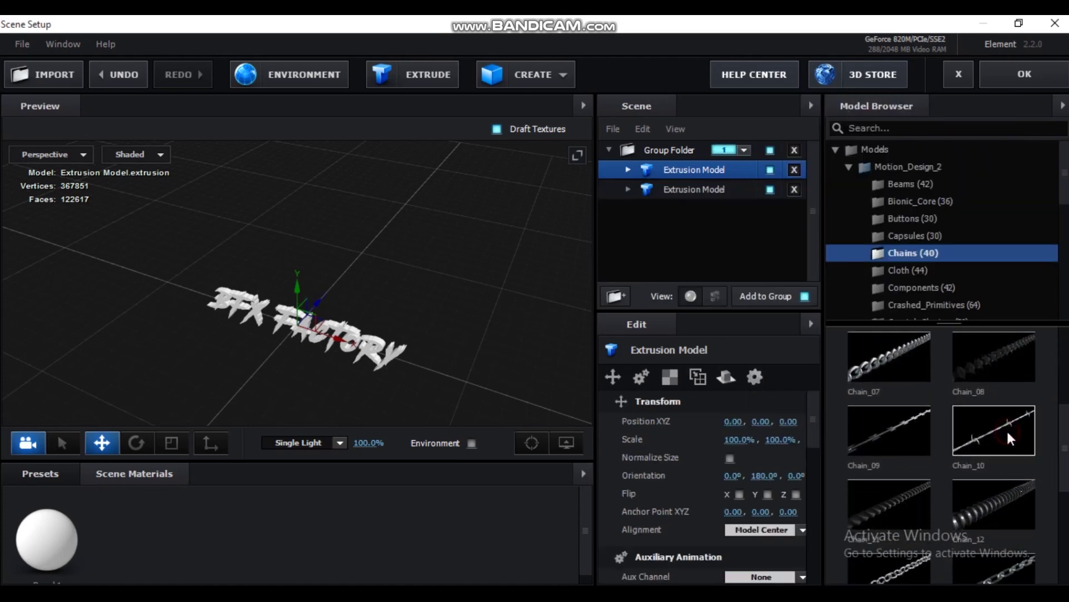
mouse_move(473, 359)
left_mouse_down()
mouse_move(487, 330)
mouse_move(739, 260)
left_mouse_up()
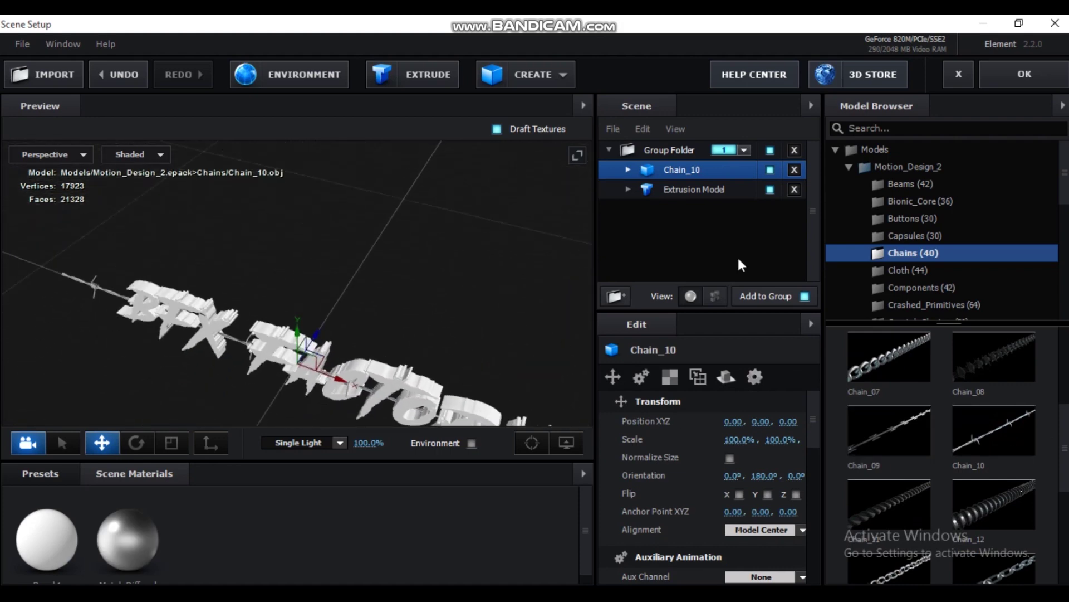
Step: Hide the BFX FACTORY text model and scale the barbed wire to 500%
left_click(770, 190)
left_click_drag(253, 357, 248, 305)
left_click(531, 443)
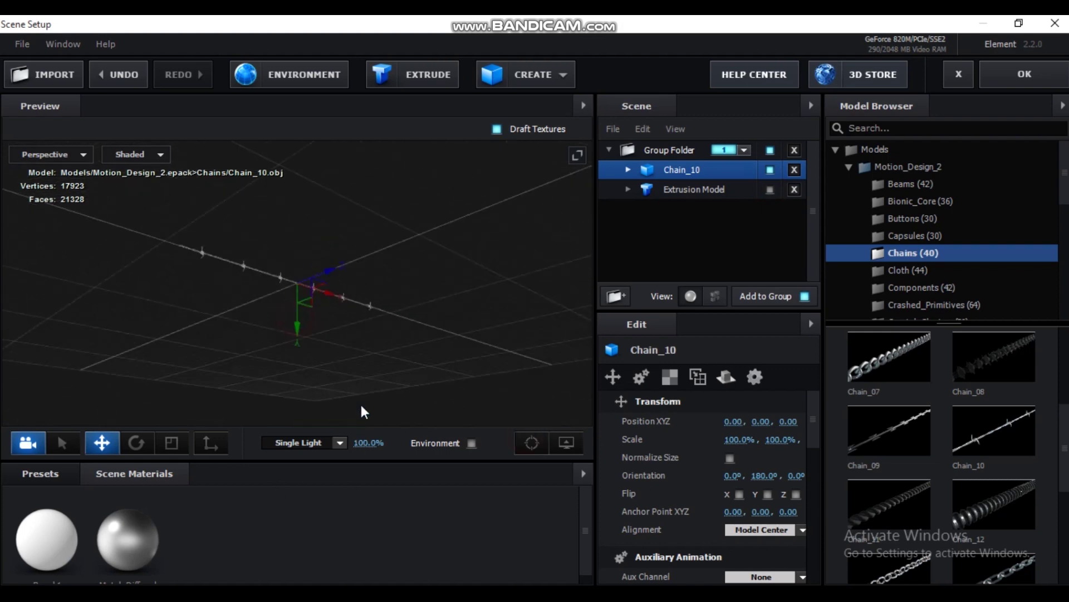
mouse_move(425, 387)
left_mouse_down()
mouse_move(334, 572)
mouse_move(353, 412)
mouse_move(423, 390)
left_mouse_up()
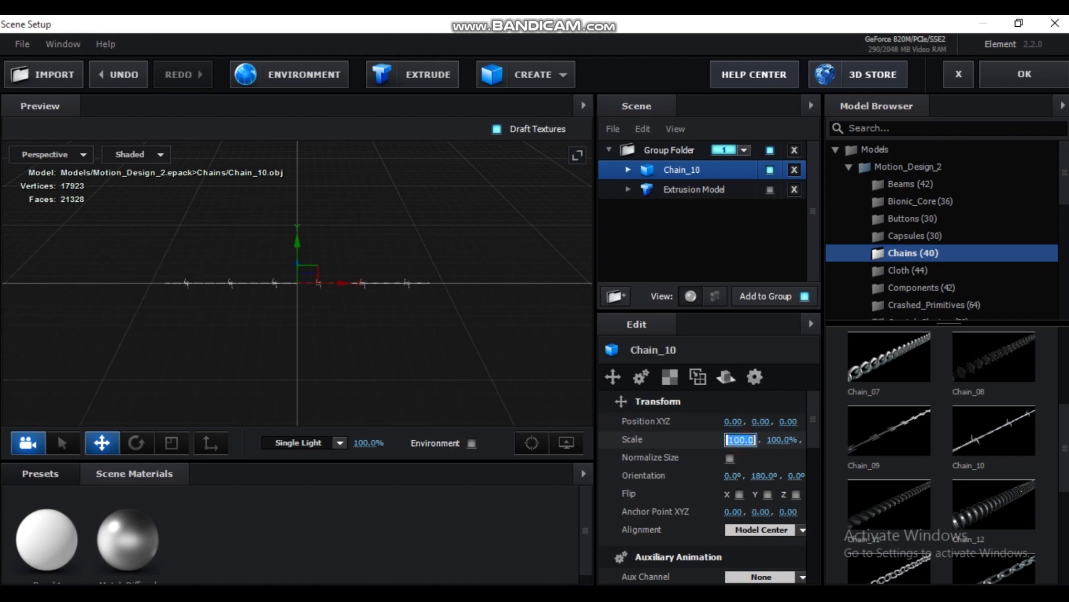
type("500")
key("Return")
mouse_move(424, 267)
left_mouse_down()
mouse_move(377, 250)
mouse_move(405, 284)
mouse_move(395, 271)
left_mouse_up()
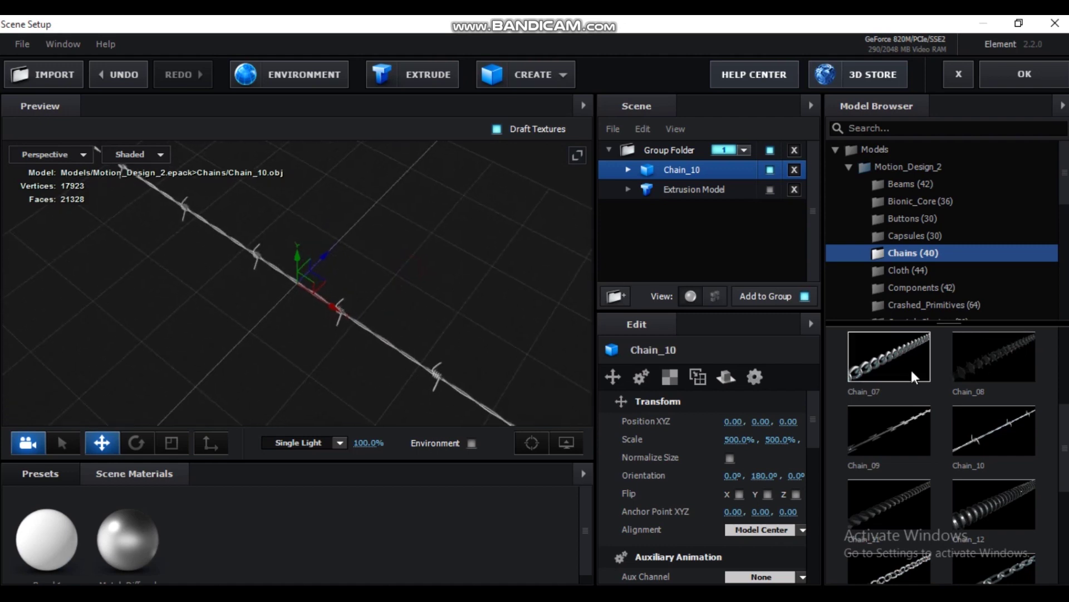
scroll(995, 360, "up", 3)
Step: Add the Chain_06 link chain at 400% scale and push it back along Z
left_click(995, 507)
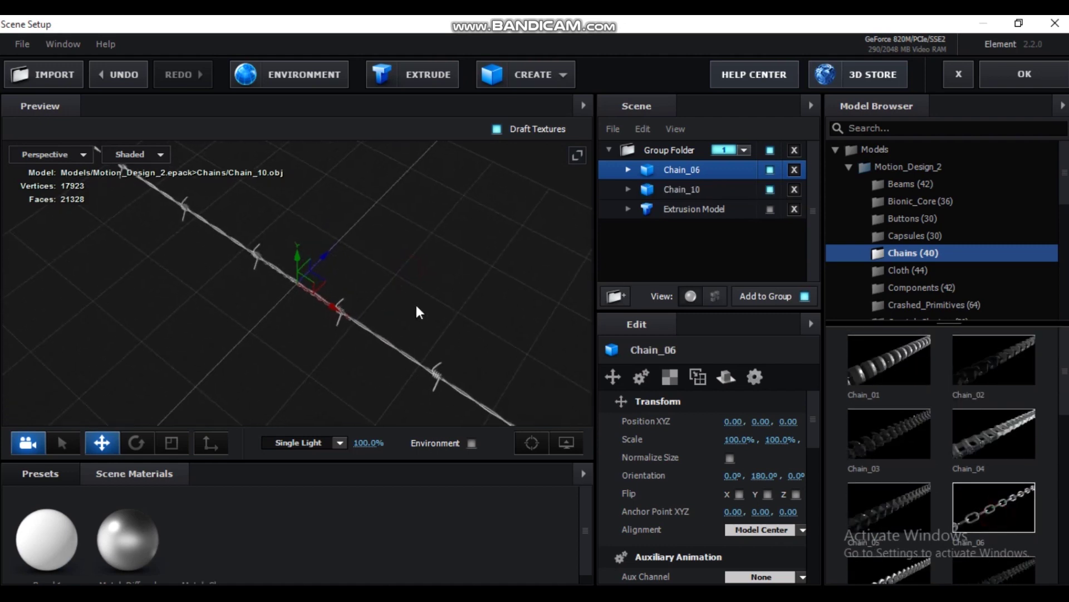
left_click_drag(325, 252, 293, 279)
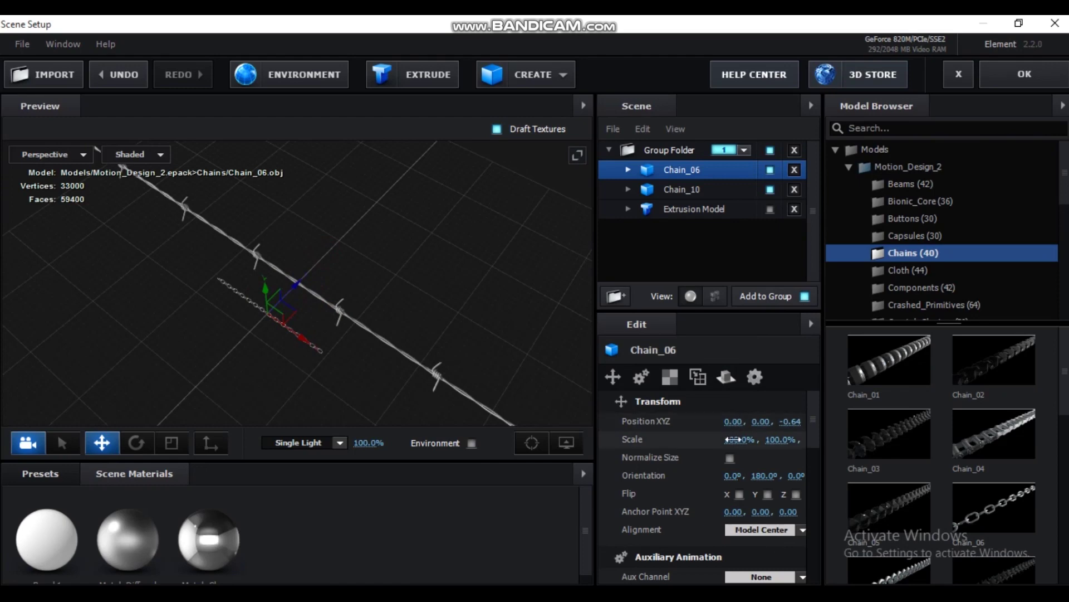
left_click(731, 440)
type("400")
key("Return")
mouse_move(408, 274)
left_mouse_down()
mouse_move(419, 205)
mouse_move(312, 296)
left_mouse_up()
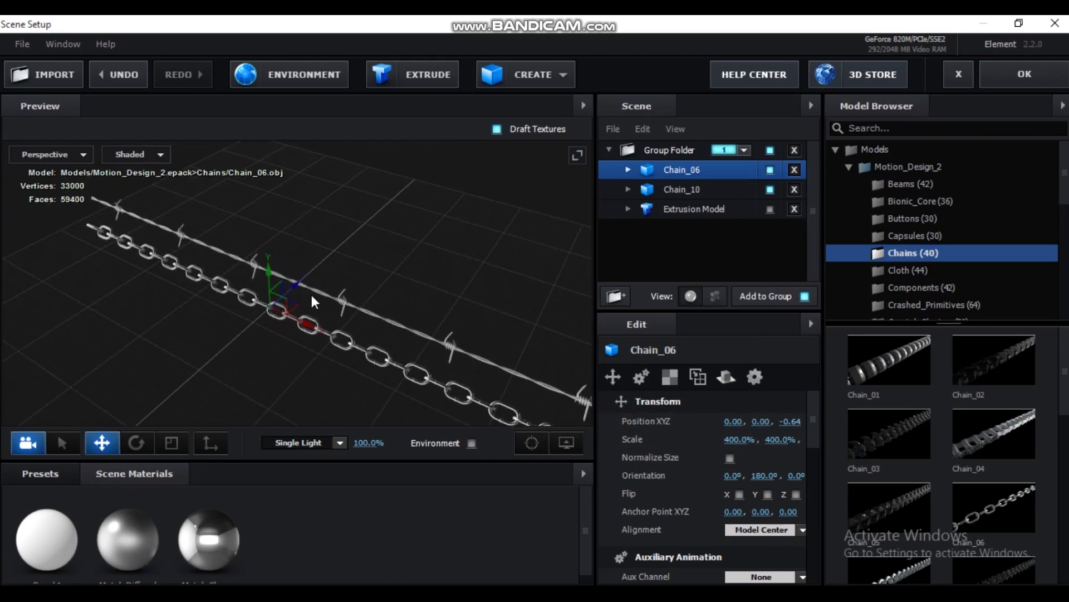
left_click_drag(276, 292, 267, 295)
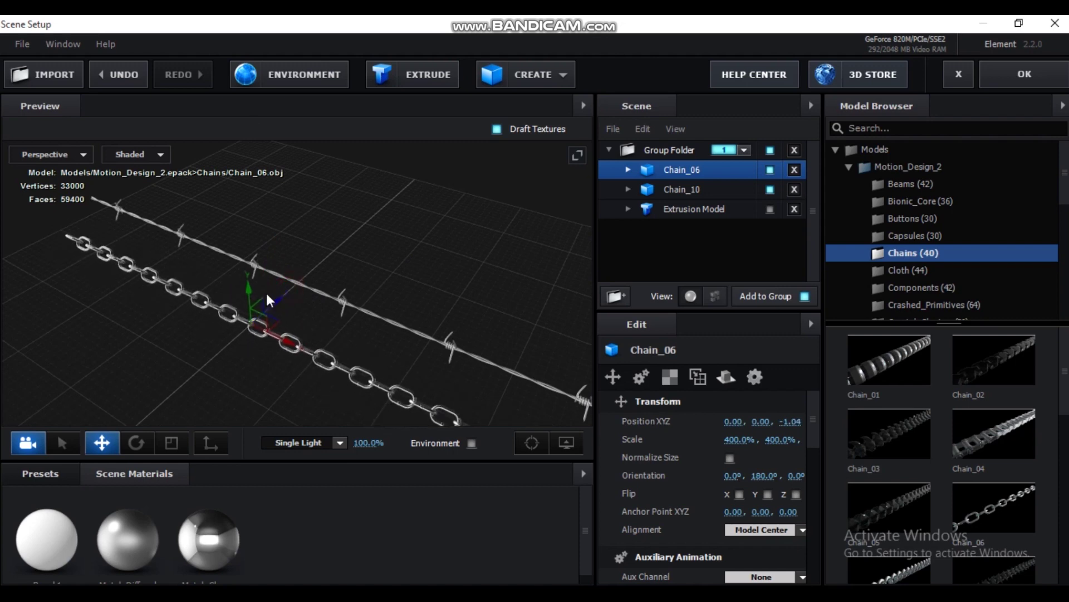
Step: Rotate the link chain 90° on Y, keeping X at 0°, and slide it further back
mouse_move(733, 476)
left_mouse_down()
mouse_move(802, 479)
mouse_move(774, 471)
left_mouse_up()
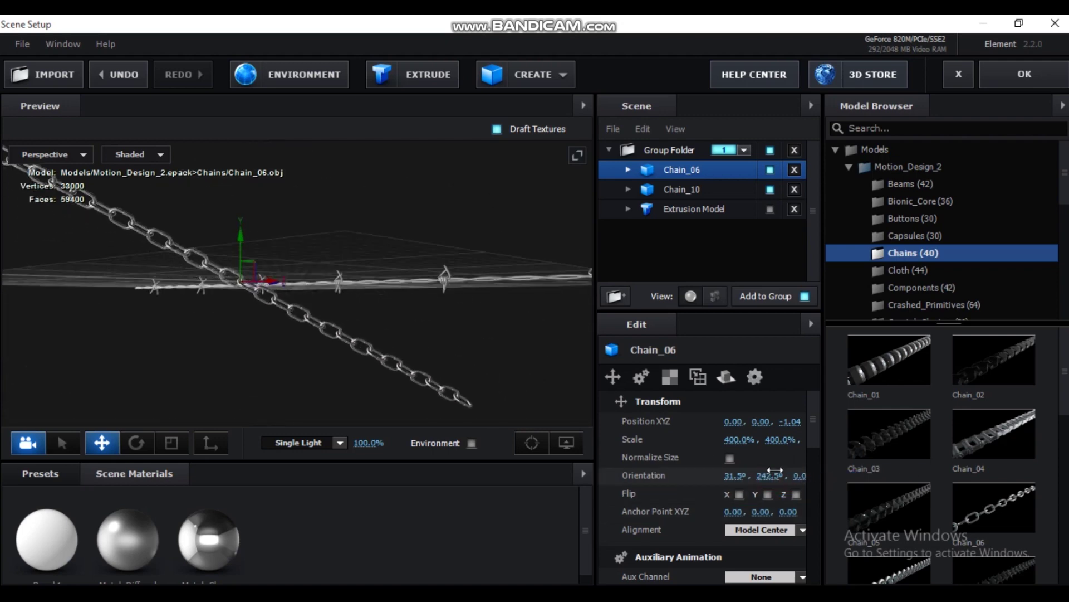
left_click_drag(734, 474, 727, 474)
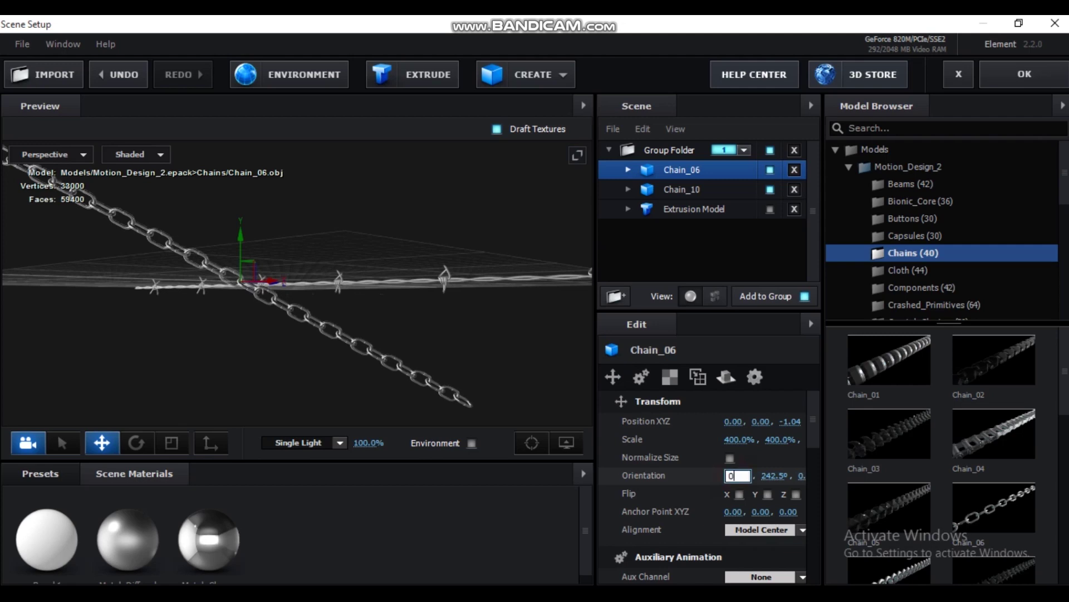
left_click_drag(502, 296, 512, 358)
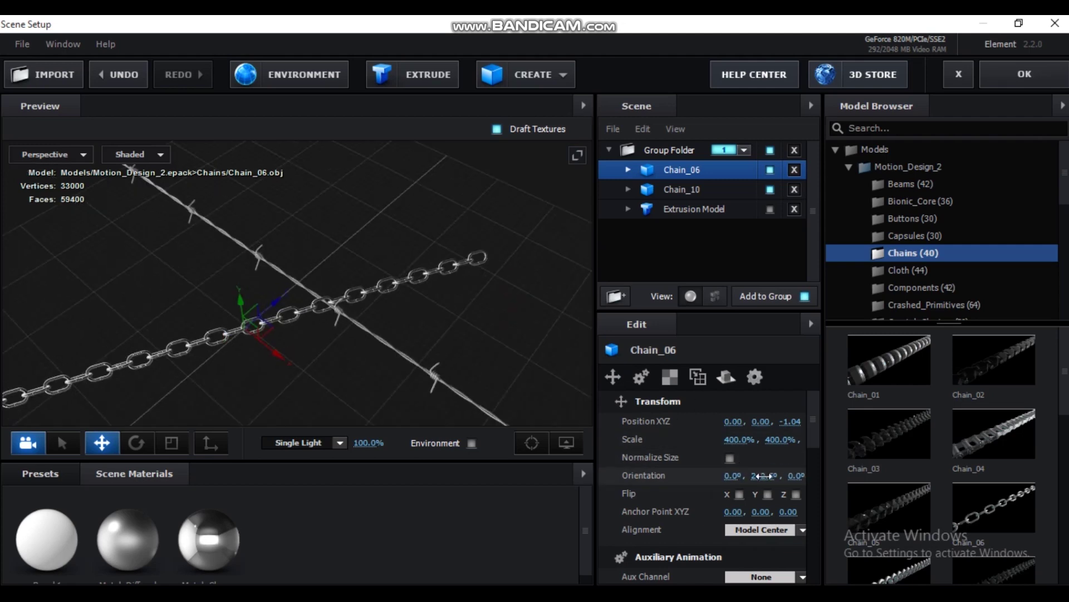
type("90")
key("Return")
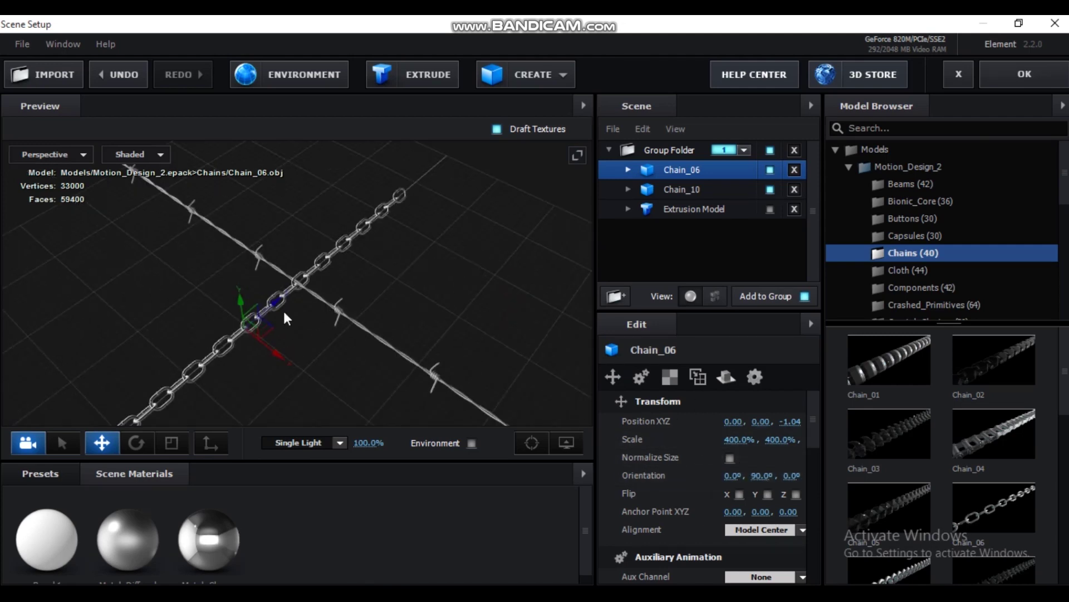
mouse_move(229, 331)
left_mouse_down()
mouse_move(186, 363)
mouse_move(235, 367)
mouse_move(223, 372)
mouse_move(127, 293)
mouse_move(314, 339)
left_mouse_up()
scroll(396, 262, "down", 3)
Step: Duplicate the Group Folder and assign the copy to group 2
left_click(672, 151)
key("ctrl+d")
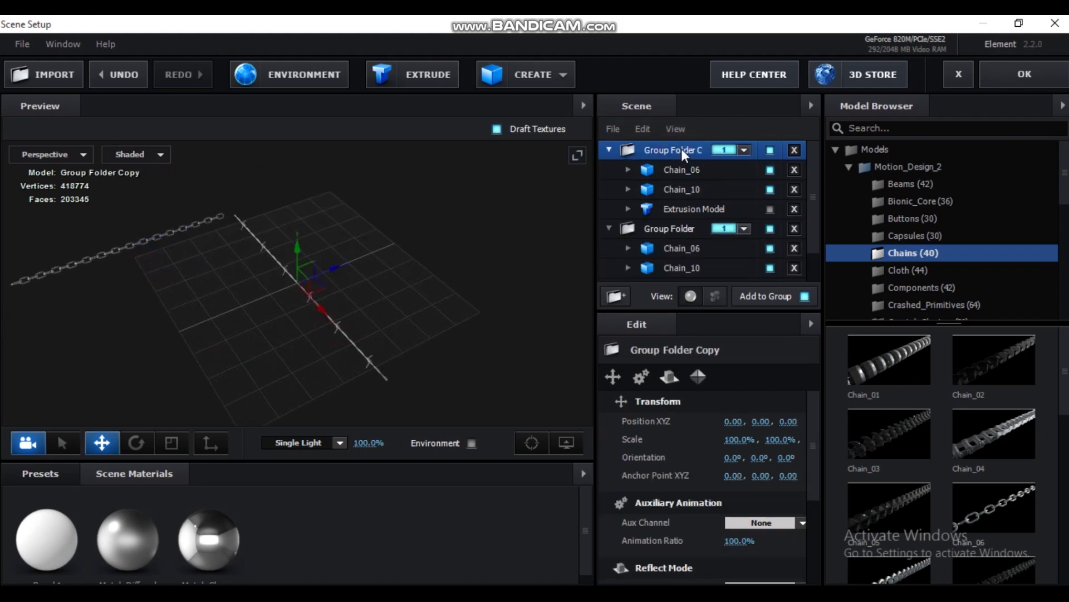
key("ctrl+z")
right_click(682, 151)
left_click(731, 222)
left_click(746, 150)
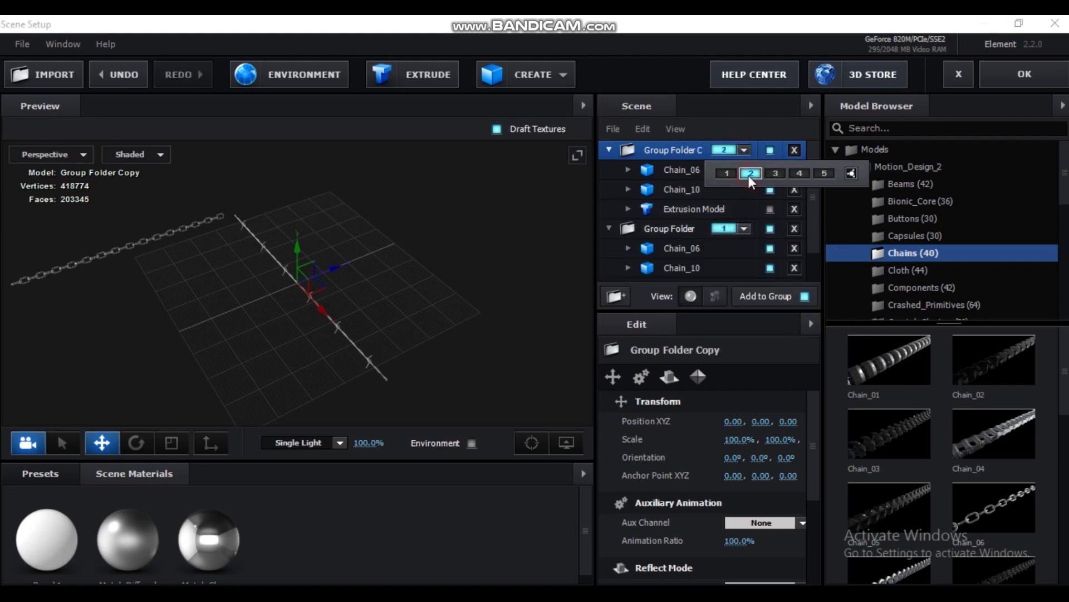
left_click(609, 149)
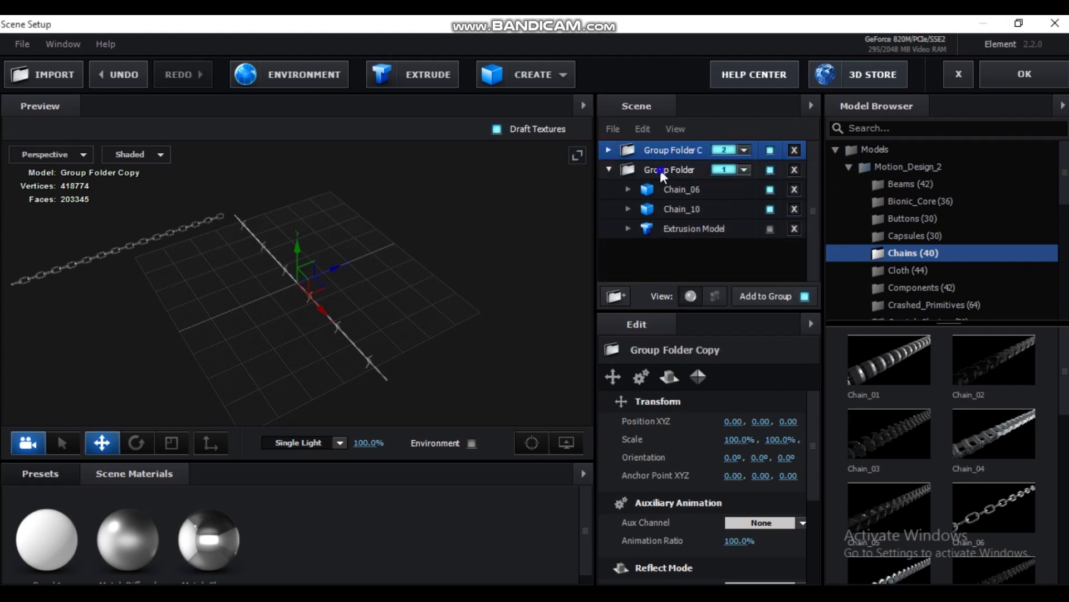
Step: Delete Chain_10 and Chain_06 from the original folder and make the BFX FACTORY text visible
right_click(660, 169)
left_click(638, 231)
left_click(652, 230)
left_click(697, 211)
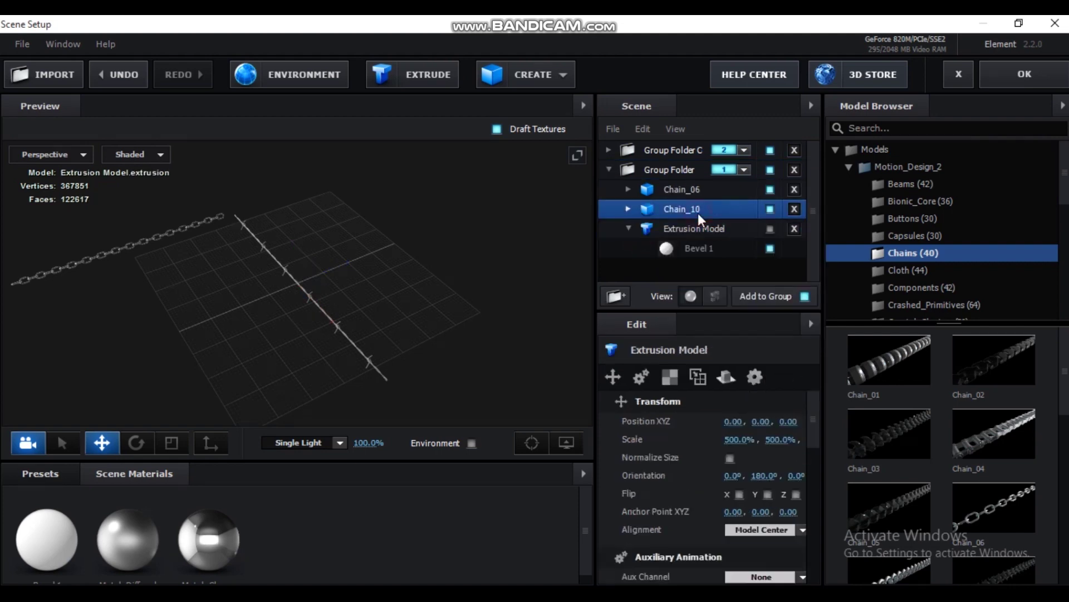
left_click(795, 209)
left_click(794, 189)
left_click(662, 173)
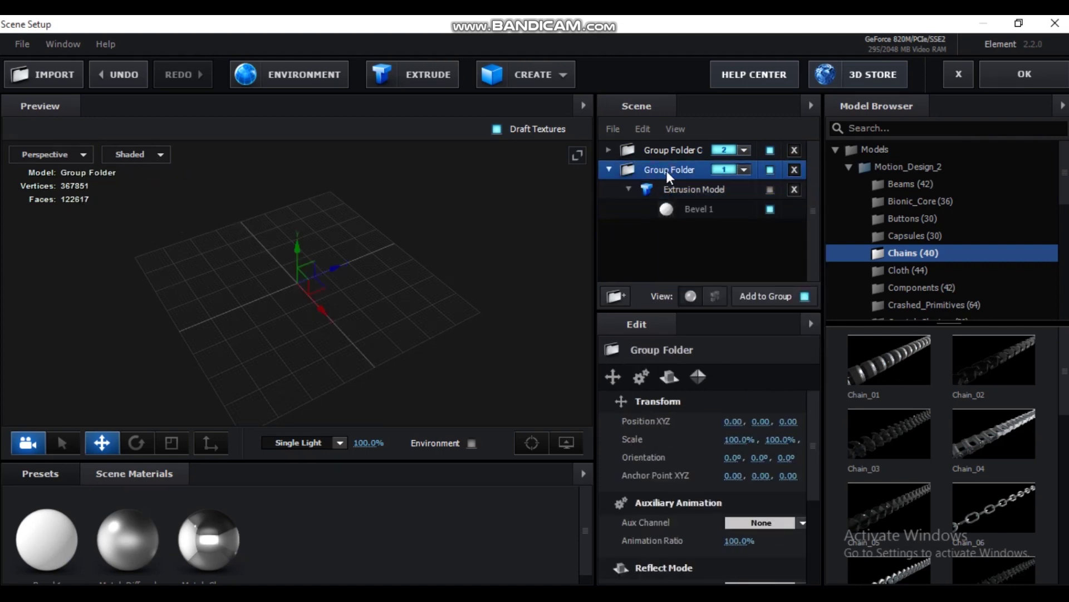
left_click(770, 189)
left_click_drag(293, 356, 357, 342)
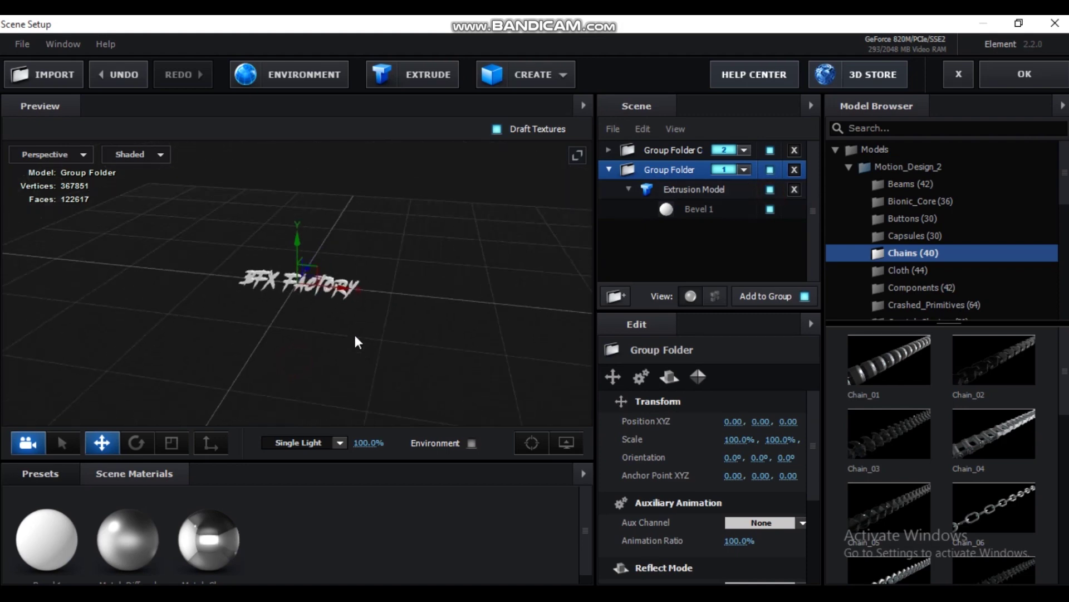
left_click(653, 152)
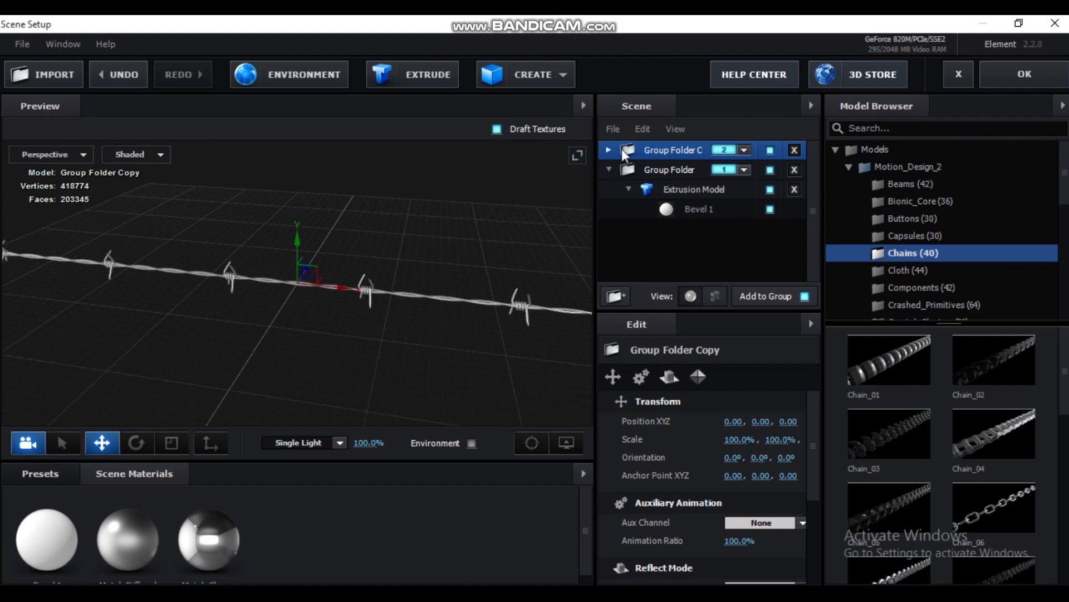
Step: Duplicate Group Folder Copy, leaving only Chain_10 in one copy and Chain_06 in the other
right_click(665, 149)
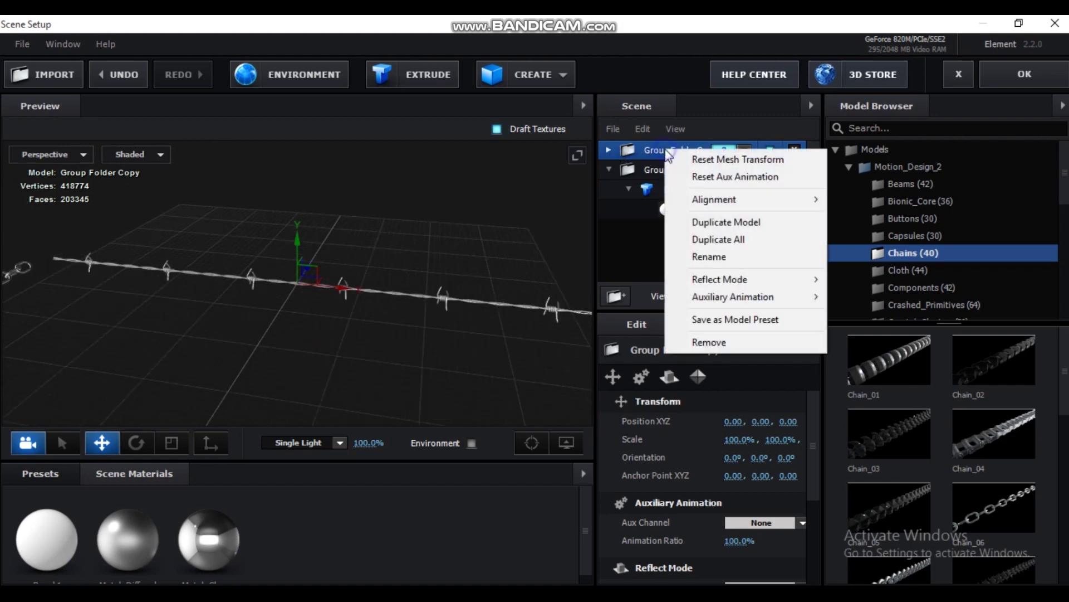
left_click(701, 226)
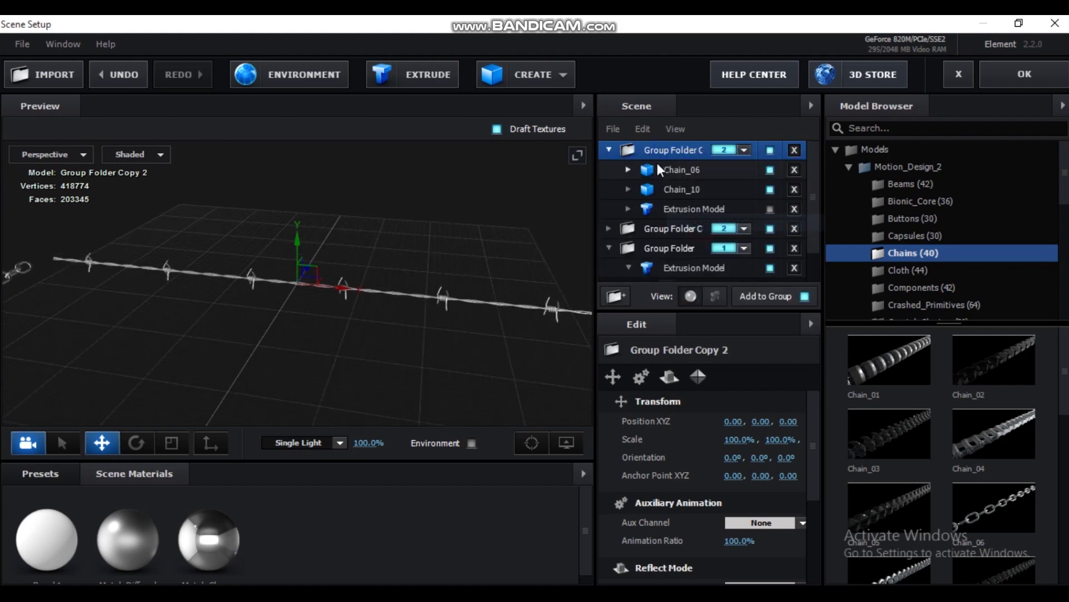
left_click(609, 232)
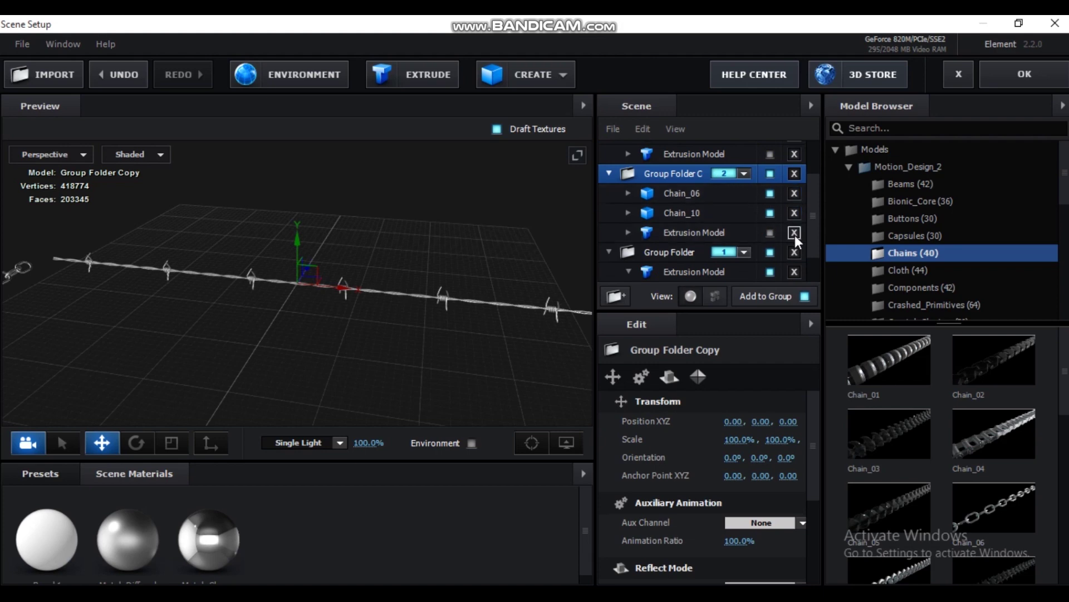
left_click(794, 233)
left_click(794, 193)
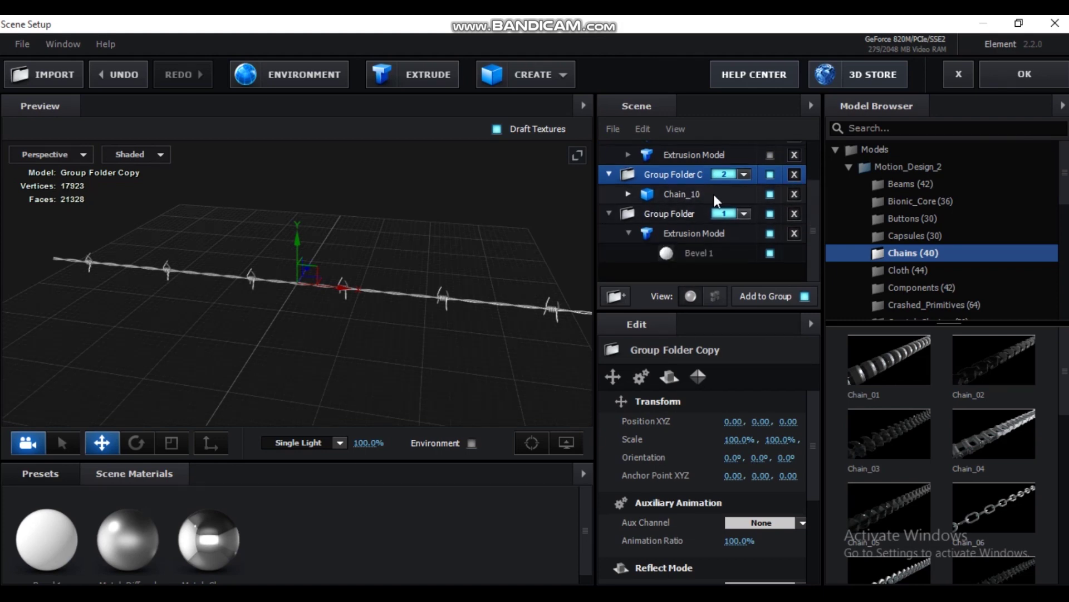
left_click(795, 209)
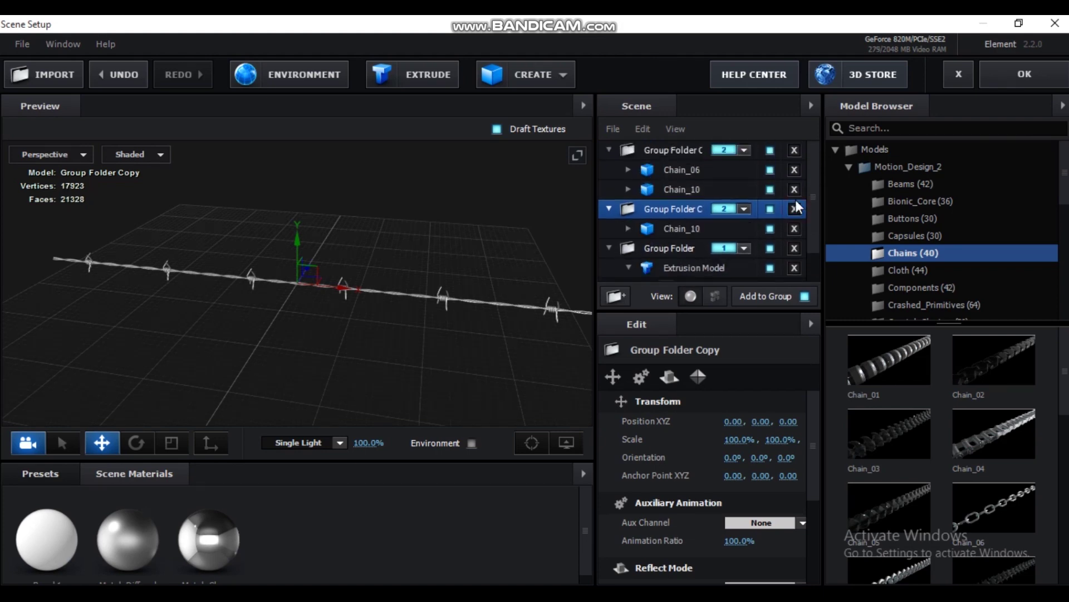
left_click(794, 189)
Step: Assign the link-chain copy to group 3, collapse the folders, and apply the scene
left_click(743, 150)
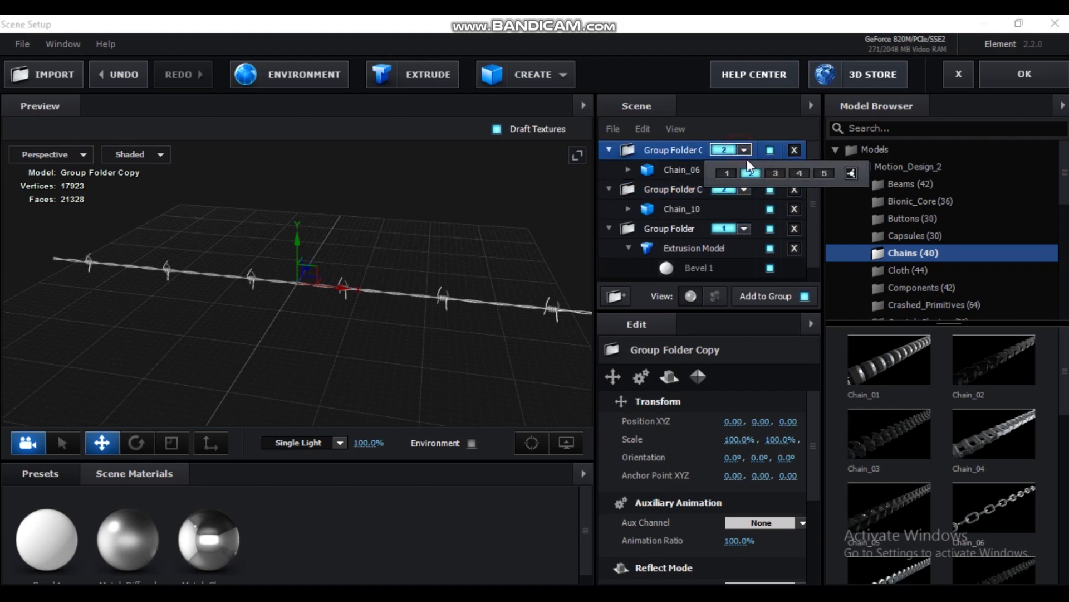
left_click(658, 152)
left_click(680, 189)
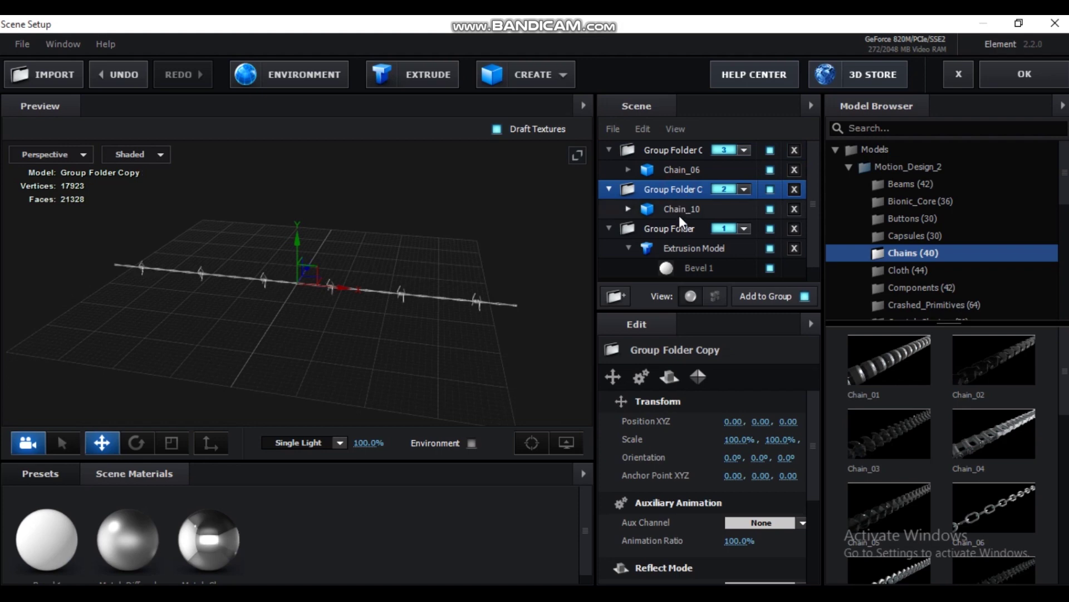
left_click(680, 230)
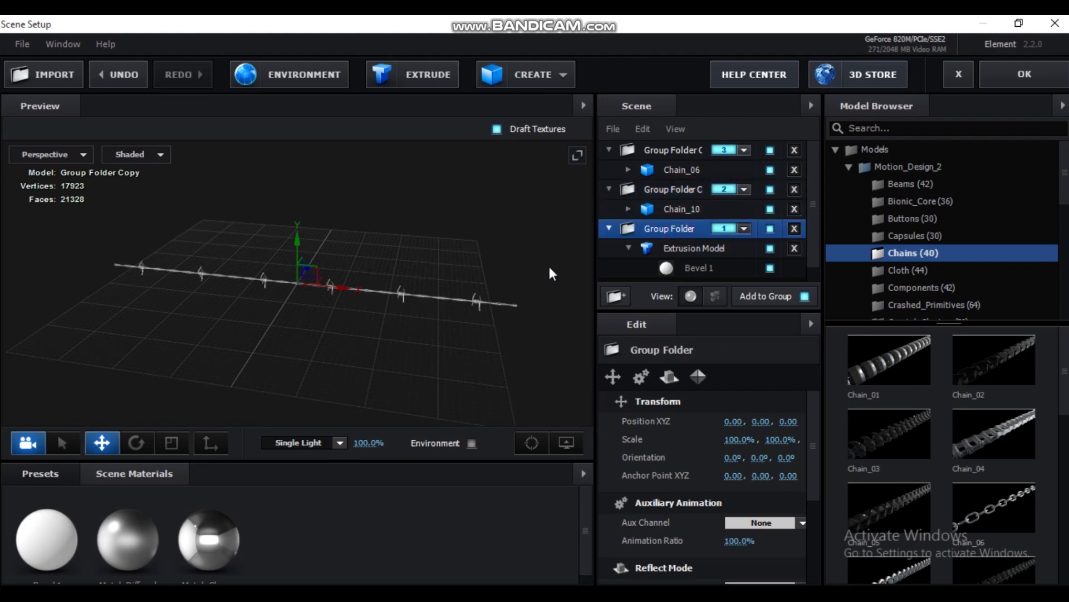
left_click(689, 247)
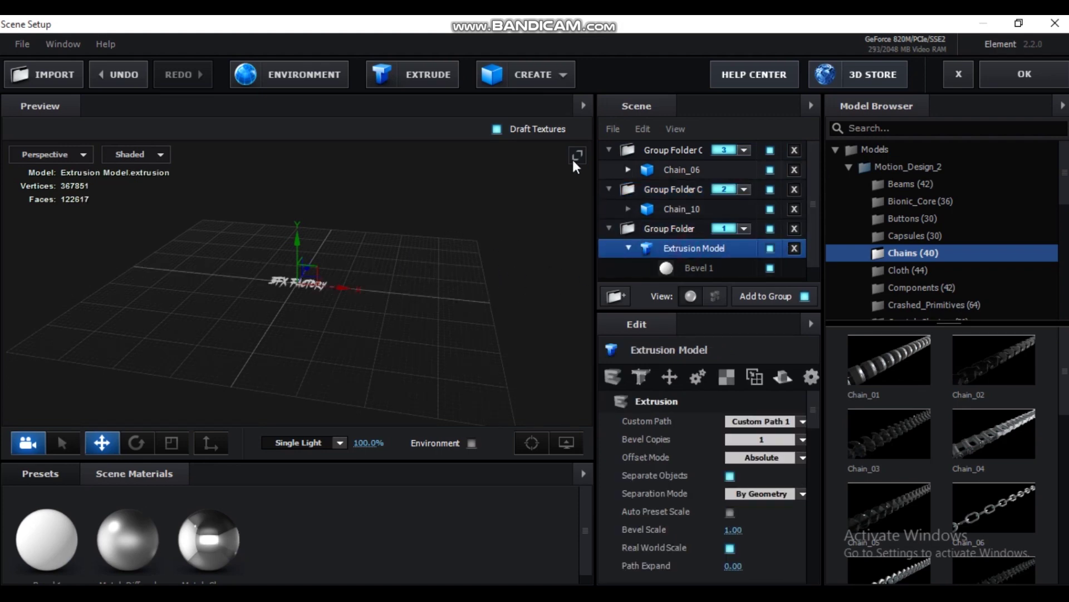
left_click(608, 149)
left_click(609, 169)
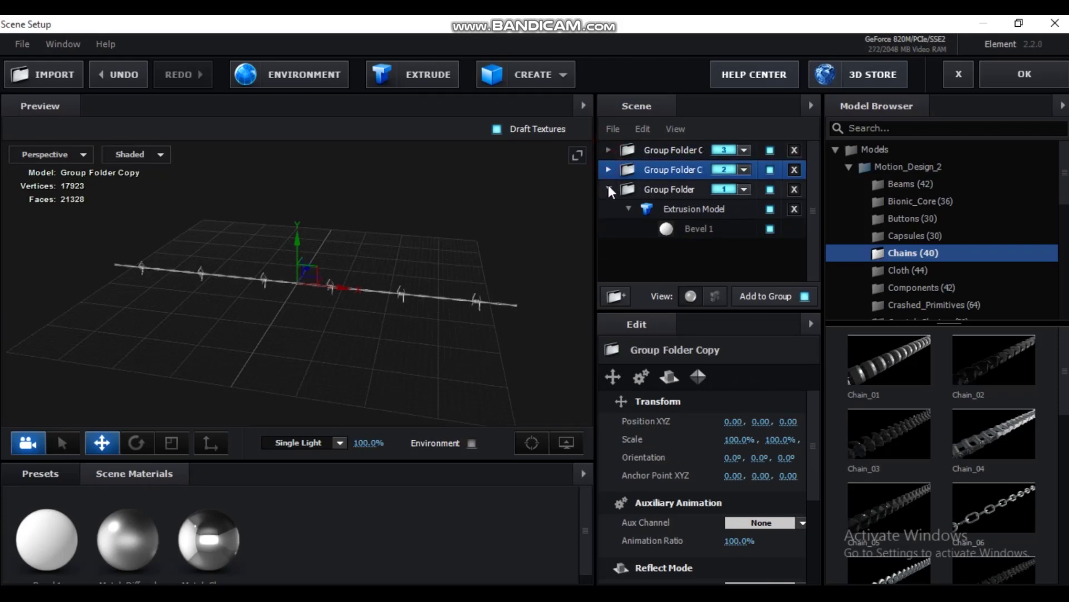
left_click(609, 190)
left_click(1014, 83)
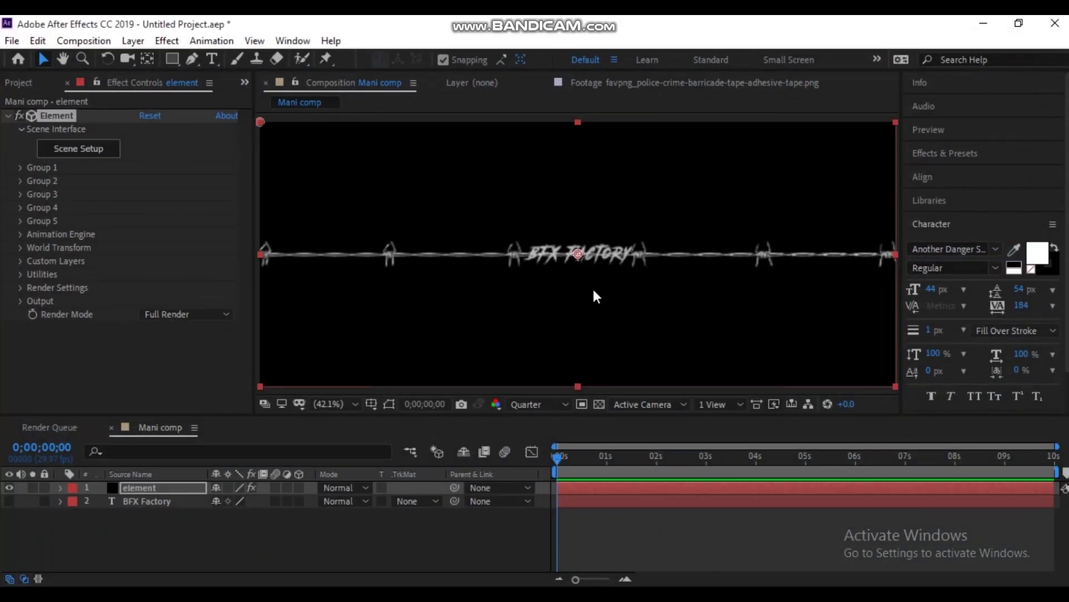
Step: Add a two-node Camera 1 to Mani comp
right_click(326, 530)
mouse_move(406, 356)
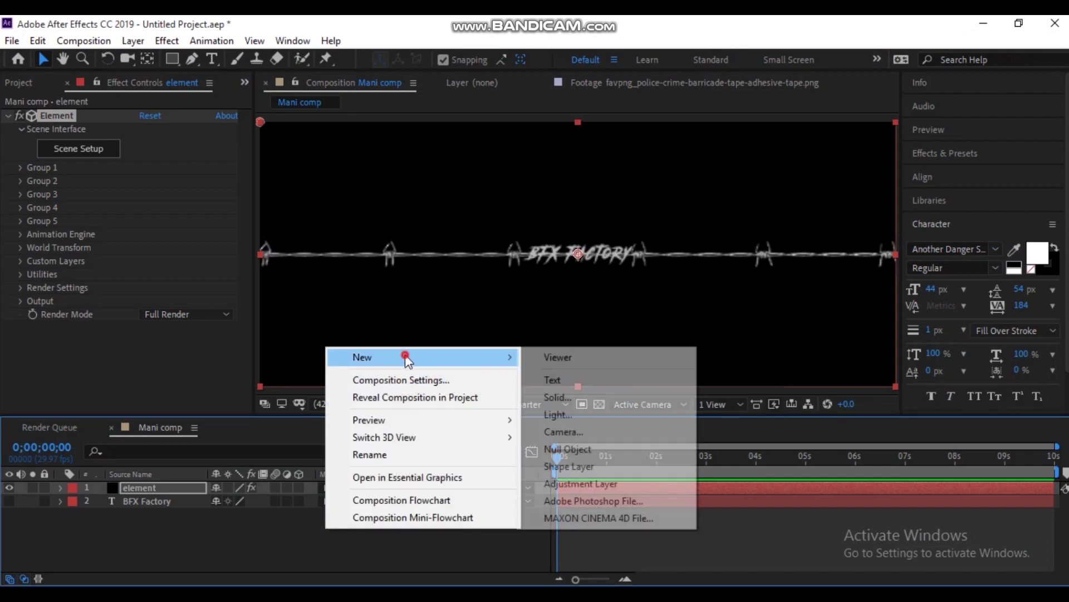
left_click(562, 431)
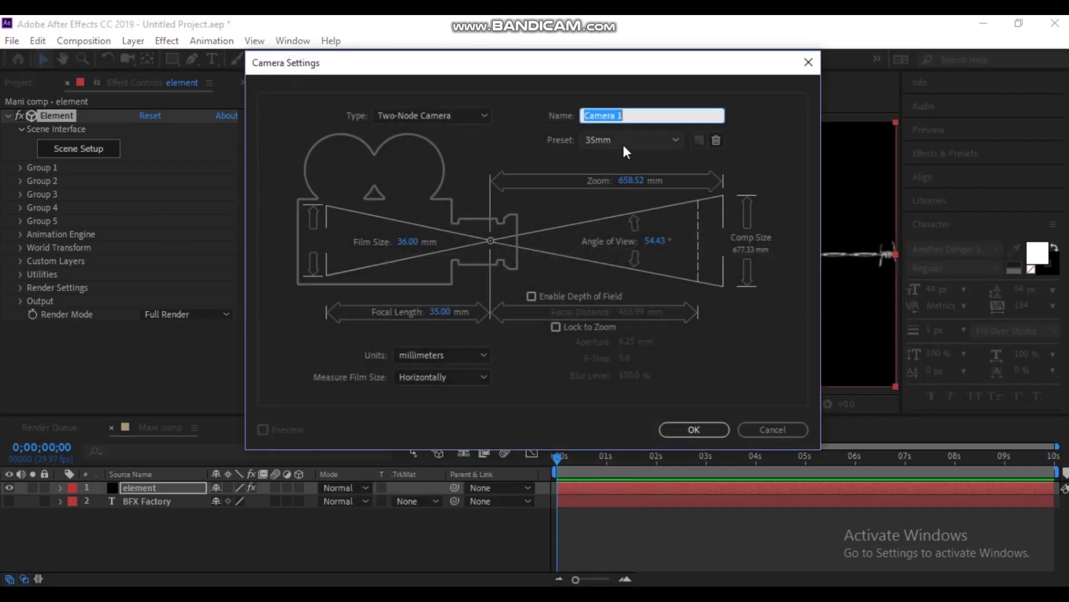
left_click(453, 116)
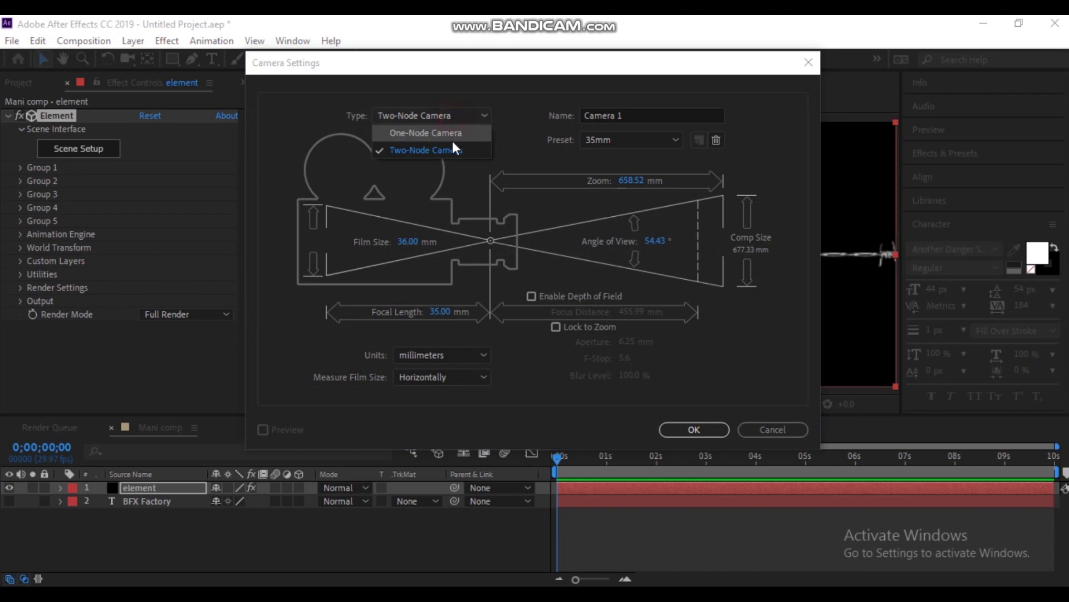
left_click(448, 150)
left_click(673, 433)
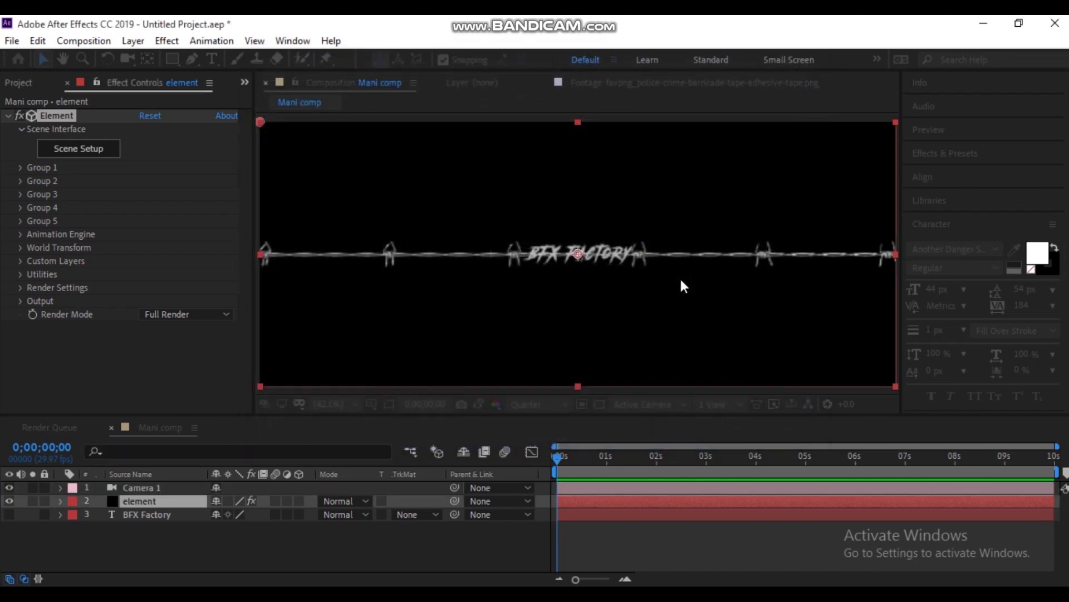
Step: Orbit the camera so the barbed wire and BFX Factory text run diagonally
left_click(127, 59)
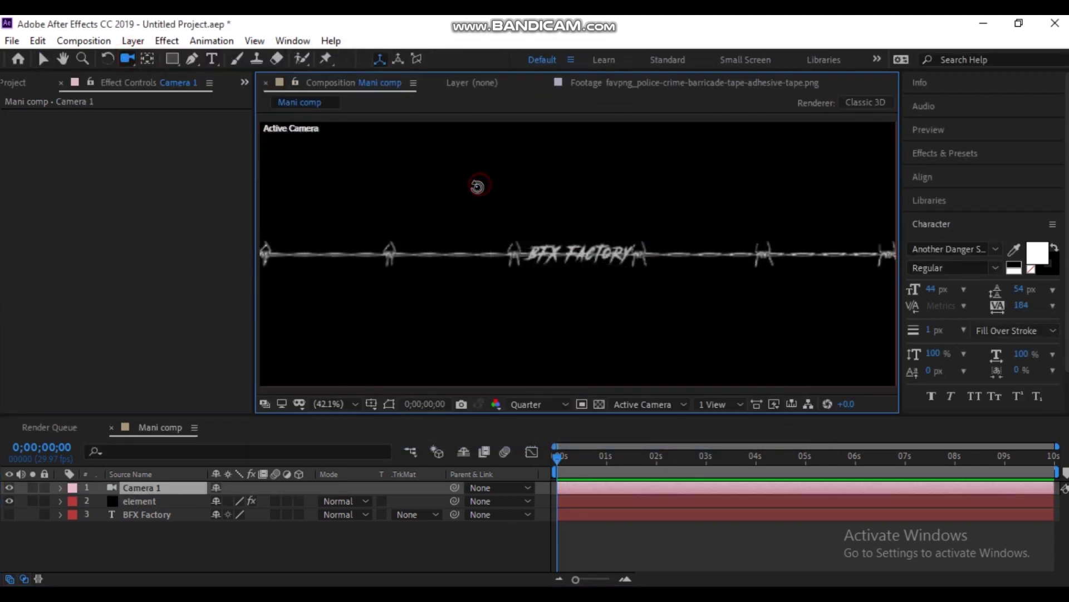
left_click_drag(469, 194, 460, 217)
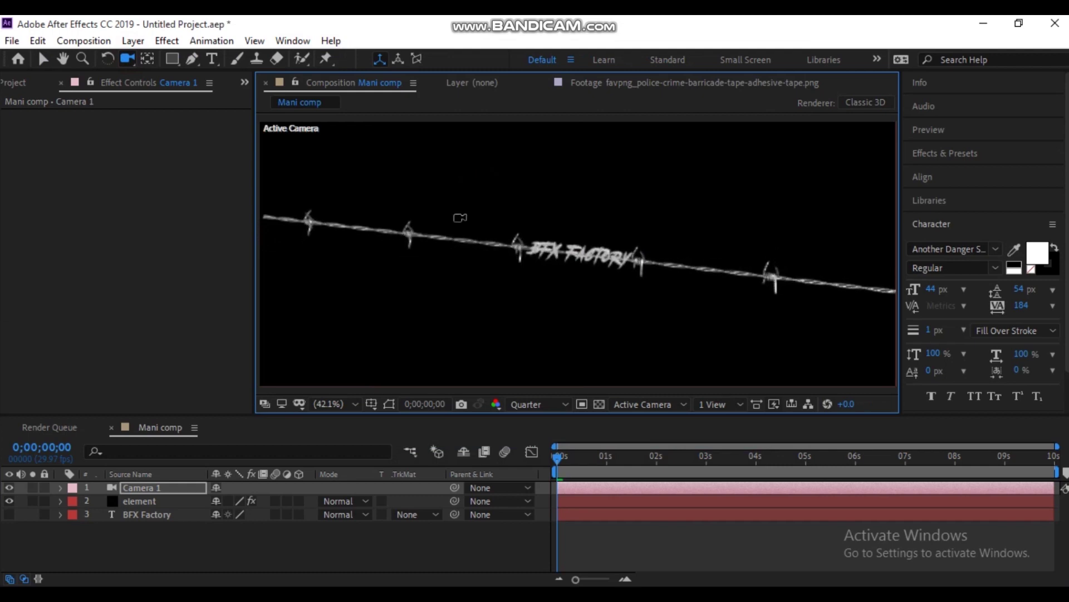
left_click_drag(454, 218, 273, 193)
left_click(135, 499)
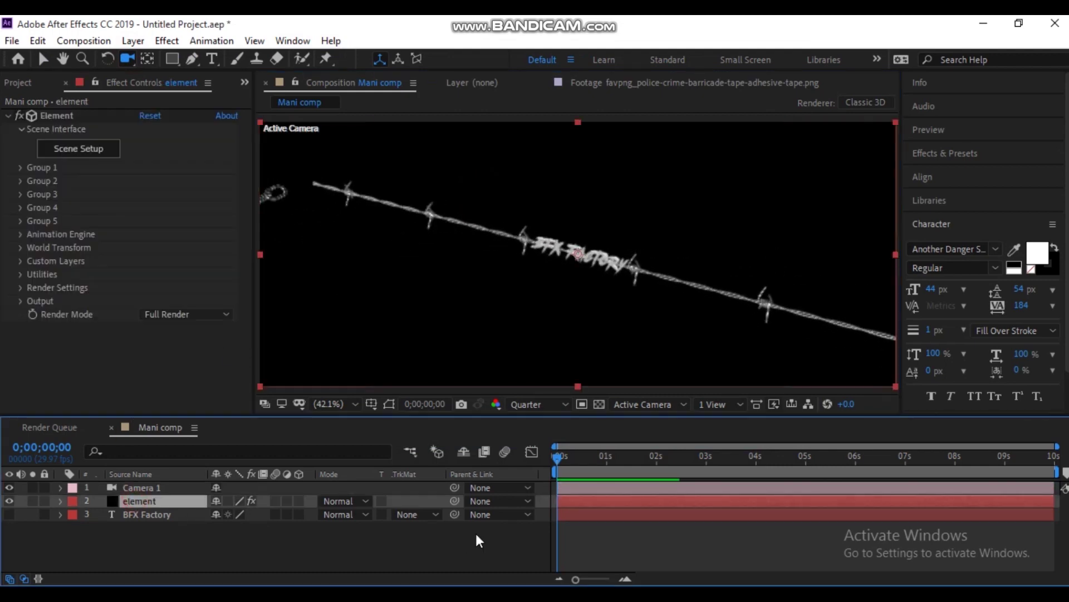
Step: Set Group 2's Particle Replicator particle count to 20
left_click(22, 181)
left_click(143, 195)
left_click(143, 195)
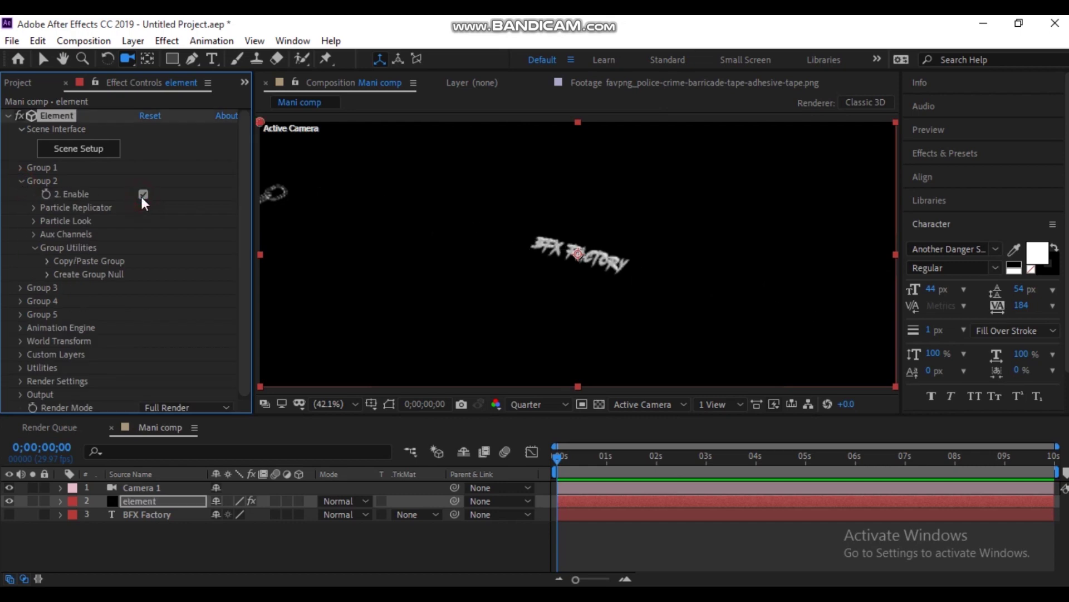
left_click(33, 207)
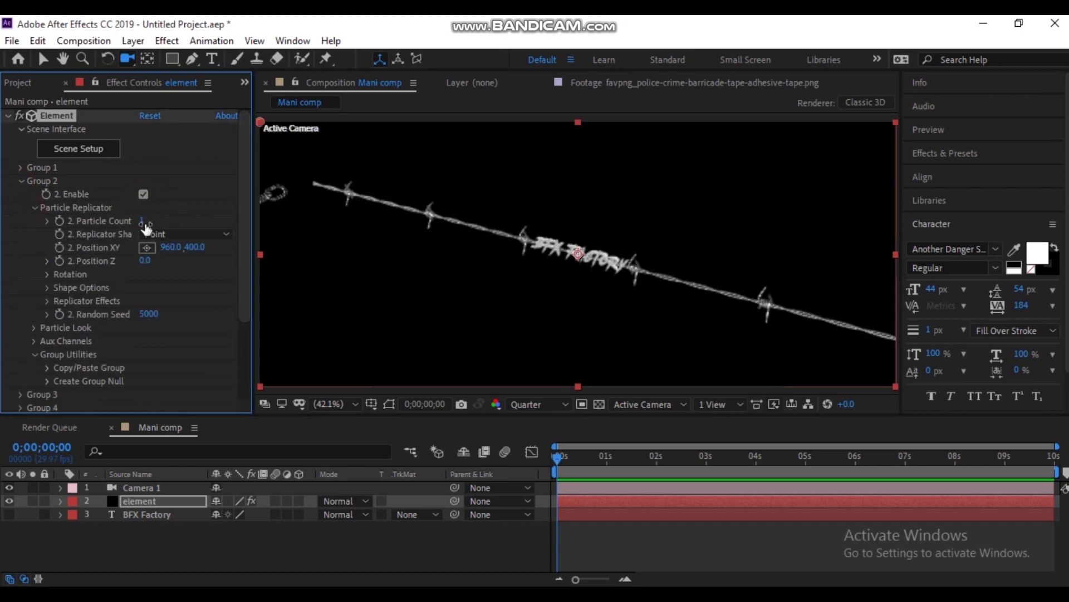
left_click(143, 221)
type("20")
key("Return")
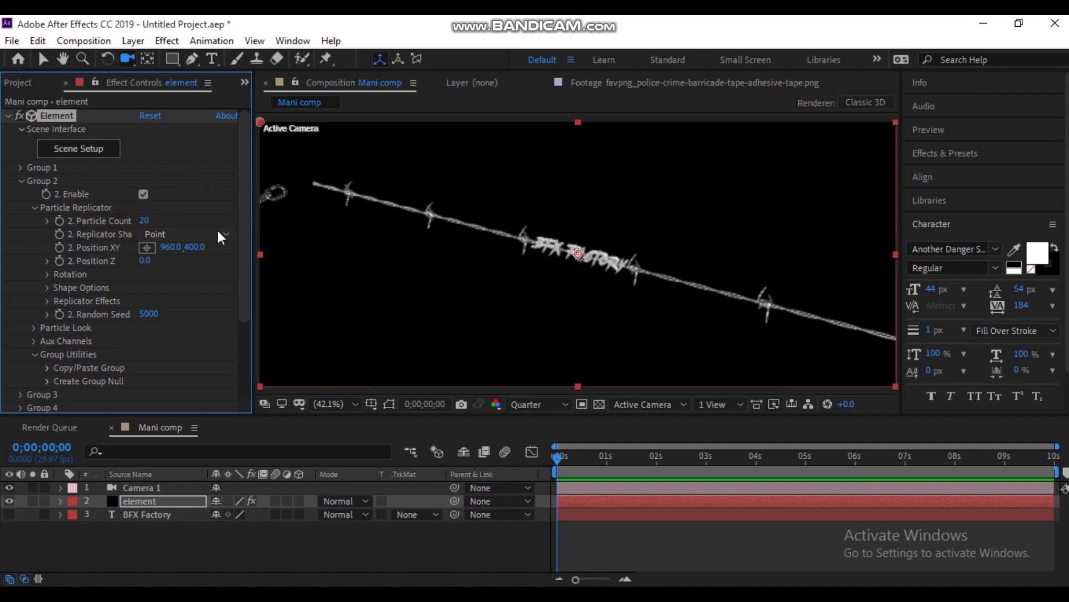
Step: Set the replicator shape to 3D Grid with X, Y and Z scale 5.00
left_click(222, 235)
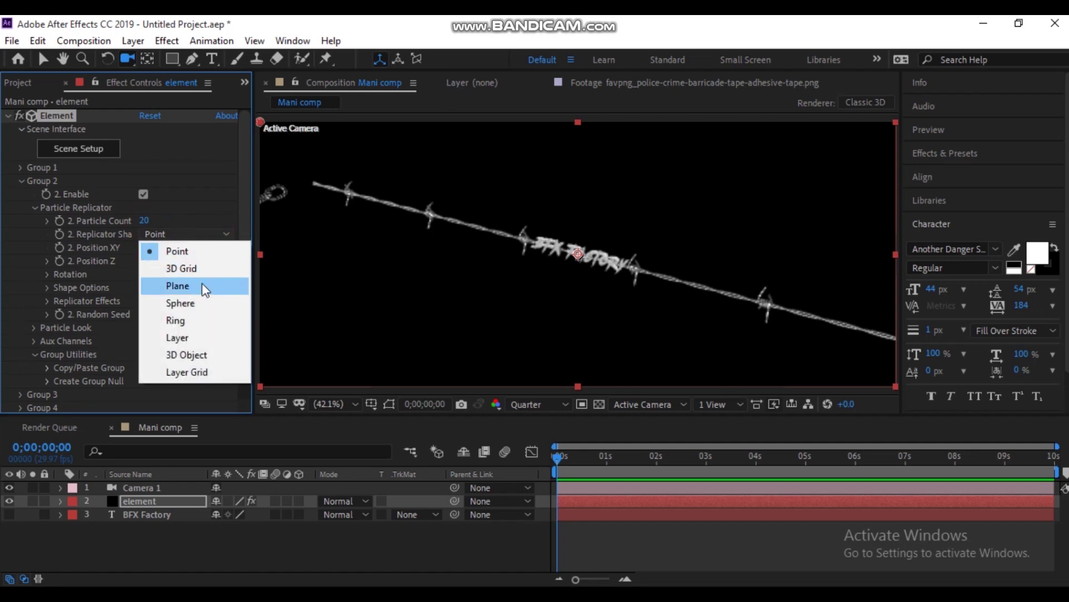
left_click(204, 269)
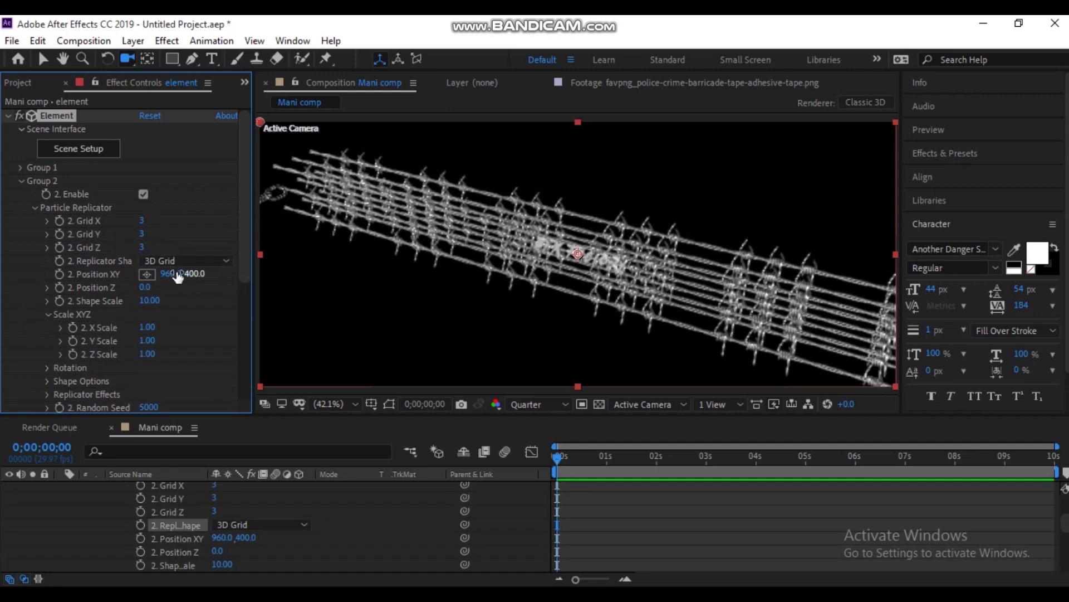
key("Return")
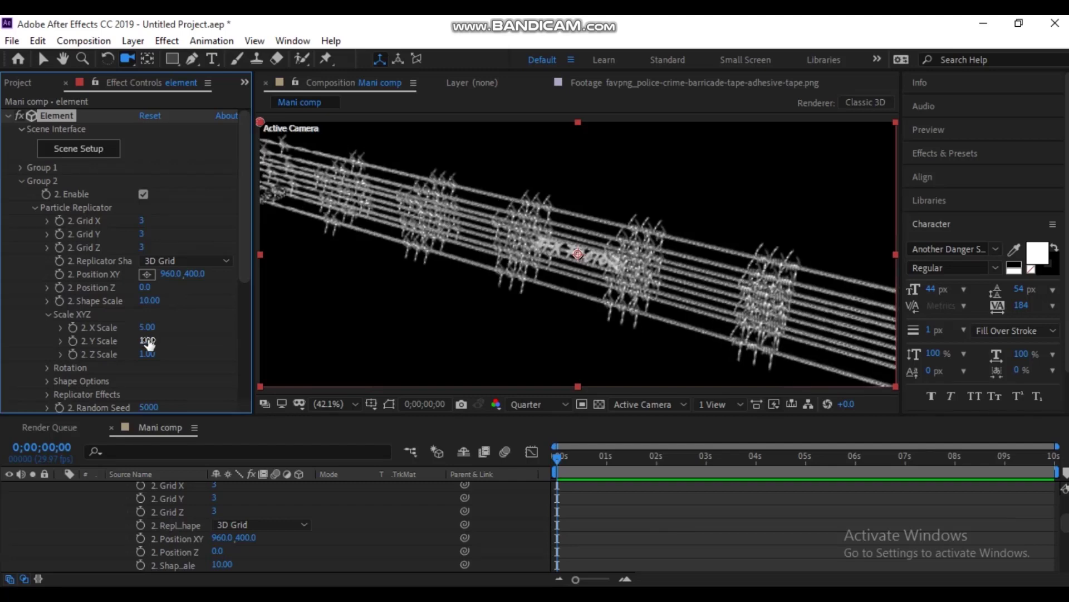
type("5")
key("Return")
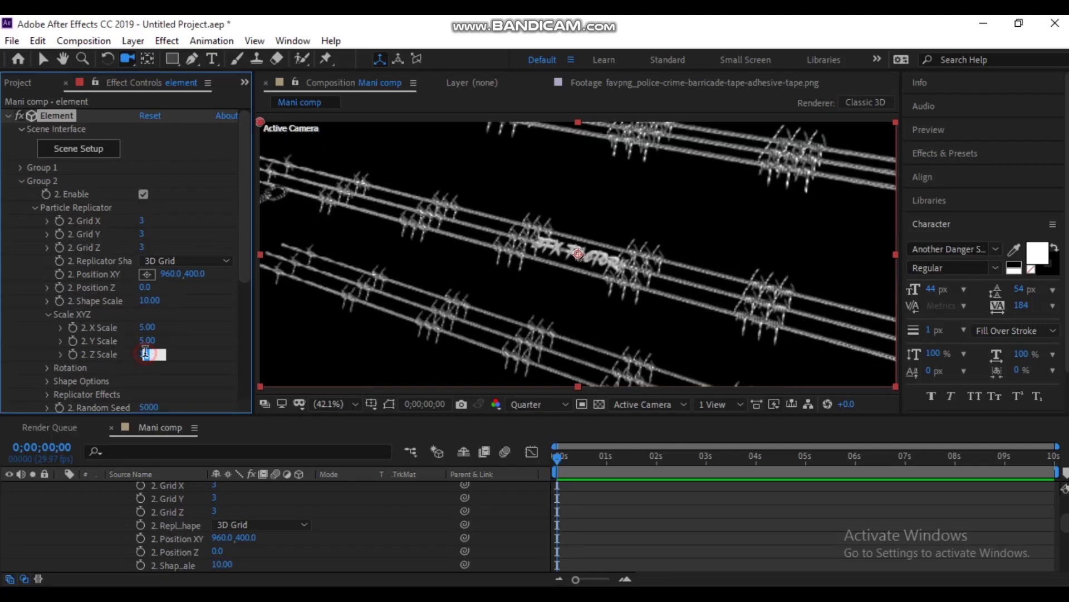
type("5")
mouse_move(528, 266)
left_mouse_down()
mouse_move(537, 258)
mouse_move(161, 390)
left_mouse_up()
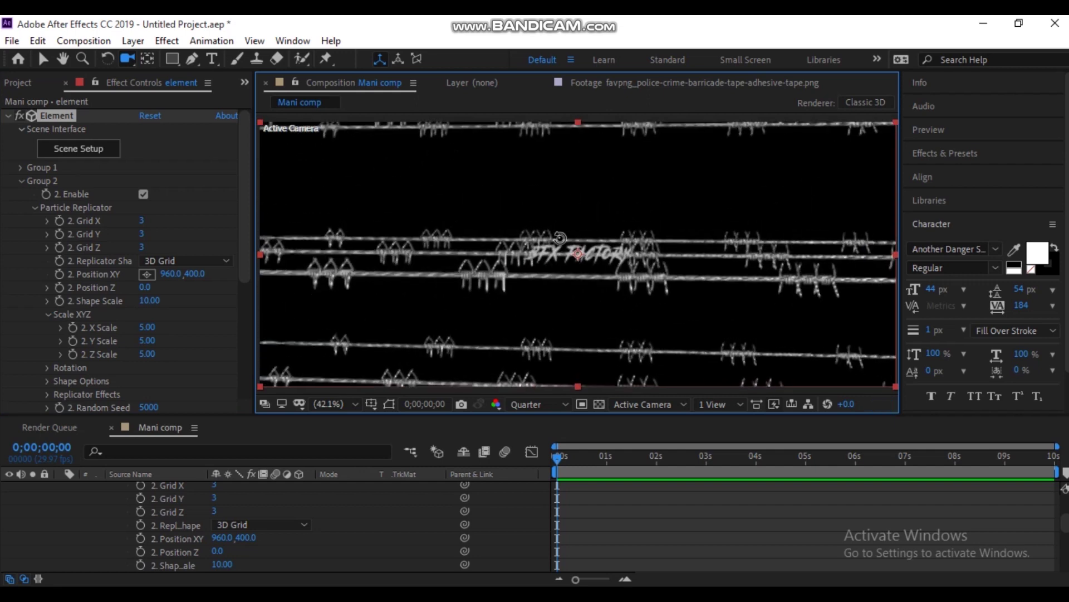
left_click(37, 209)
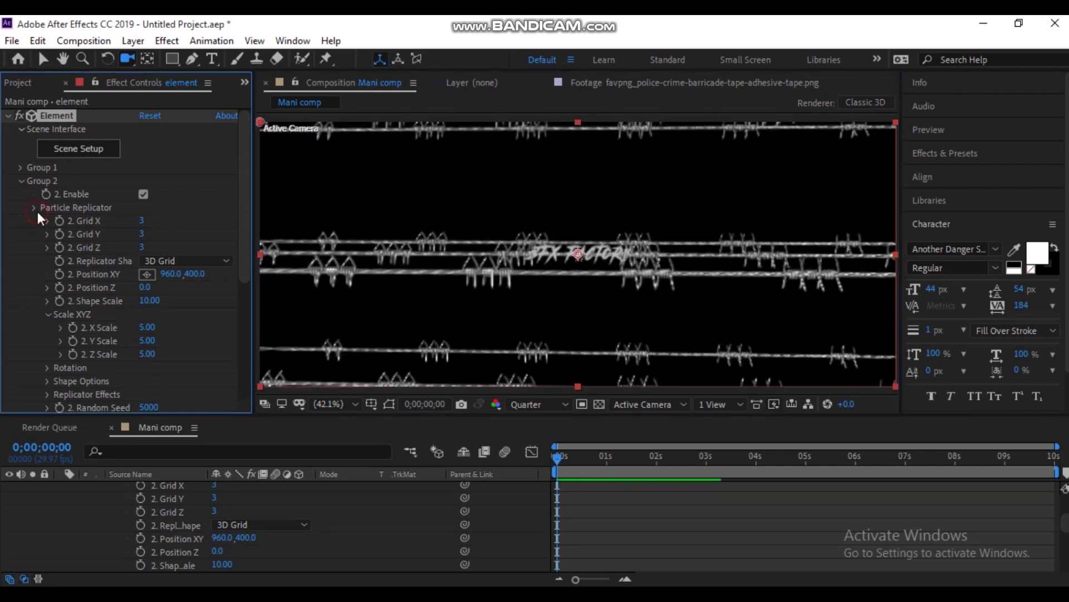
left_click(35, 220)
Step: Enable Multi-Object for Group 2 and rotate the wires about 92° into a crisscross tangle
left_click(49, 328)
left_click(144, 341)
scroll(145, 339, "down", 5)
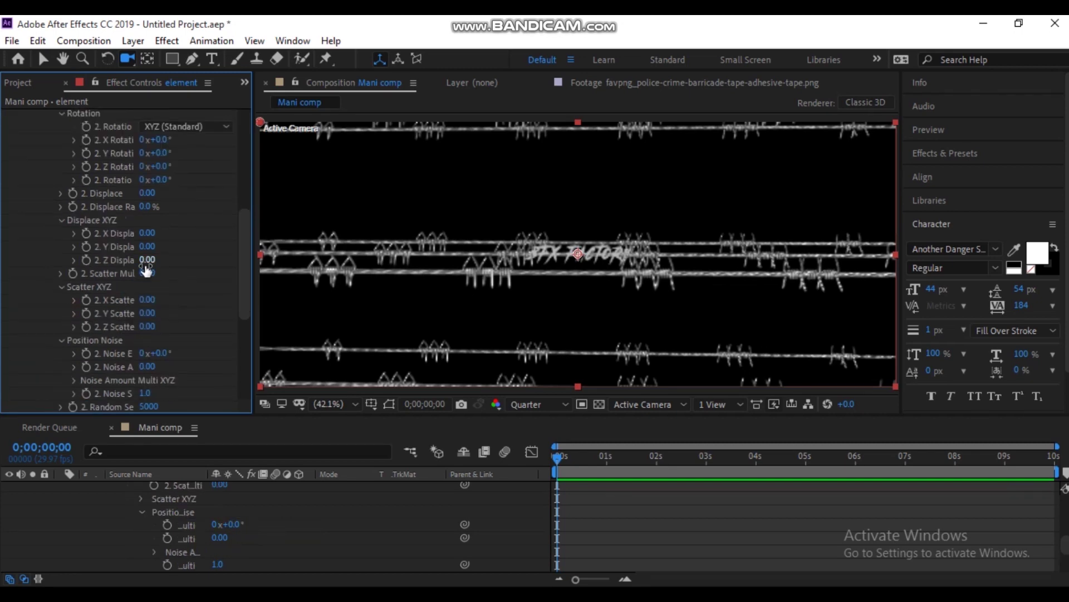
left_click_drag(187, 179, 234, 177)
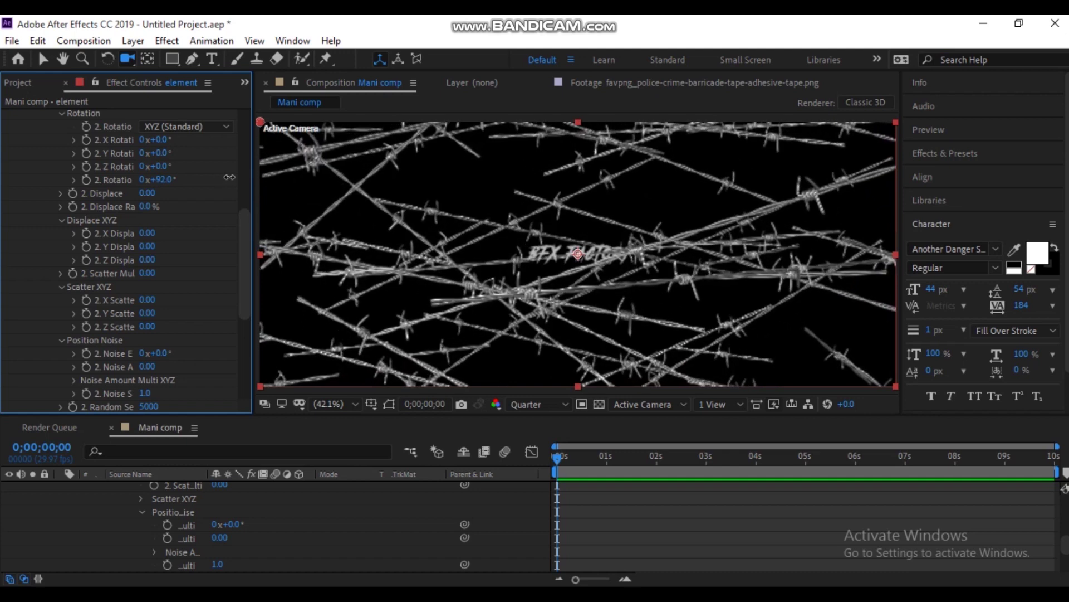
scroll(173, 220, "up", 4)
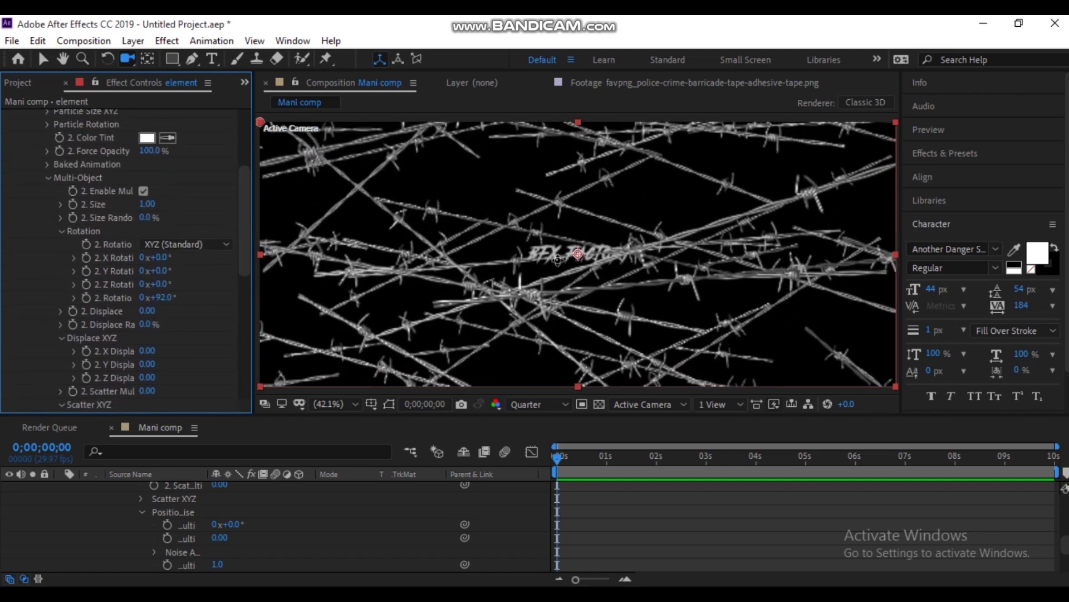
left_click_drag(569, 234, 570, 221)
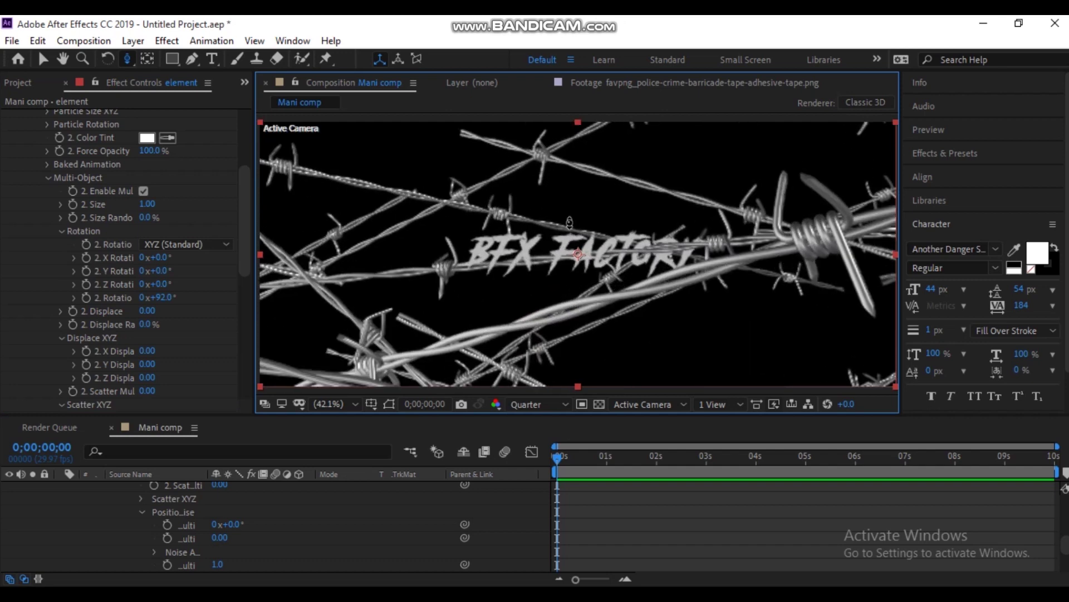
Step: Set Group 2's Particle Replicator Z Scale to 10, keeping X and Y at 5, and orbit to check
left_click(68, 272)
scroll(68, 272, "up", 5)
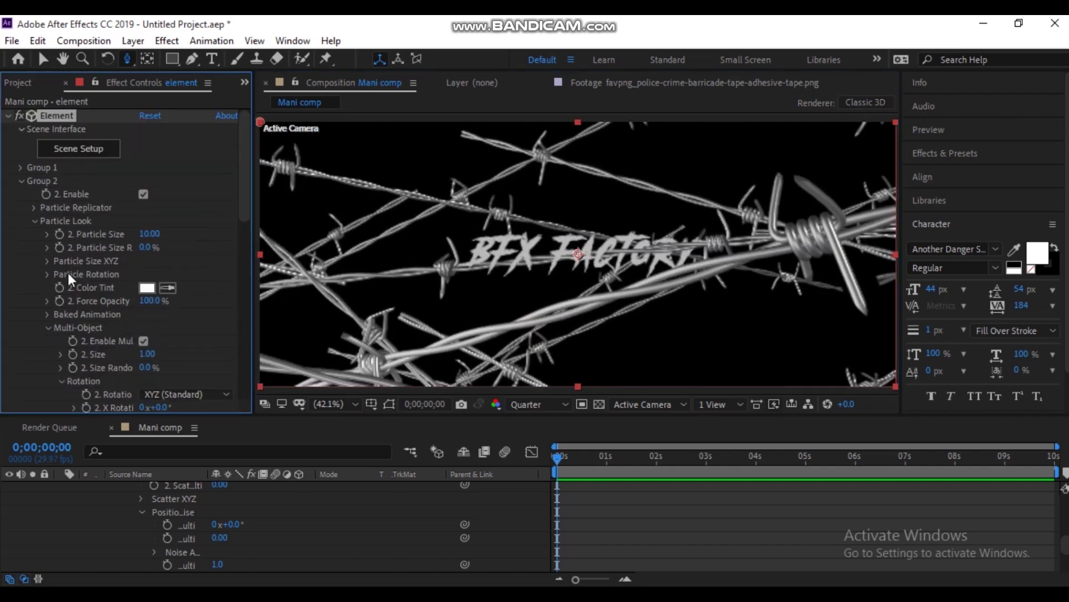
key("c")
left_click_drag(518, 223, 508, 247)
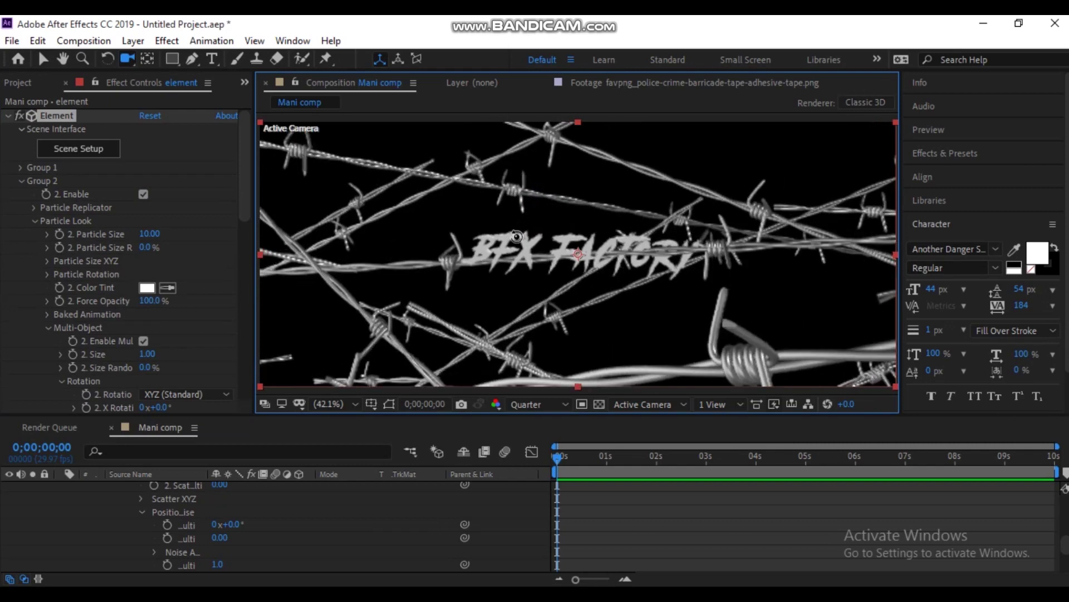
scroll(508, 247, "up", 2)
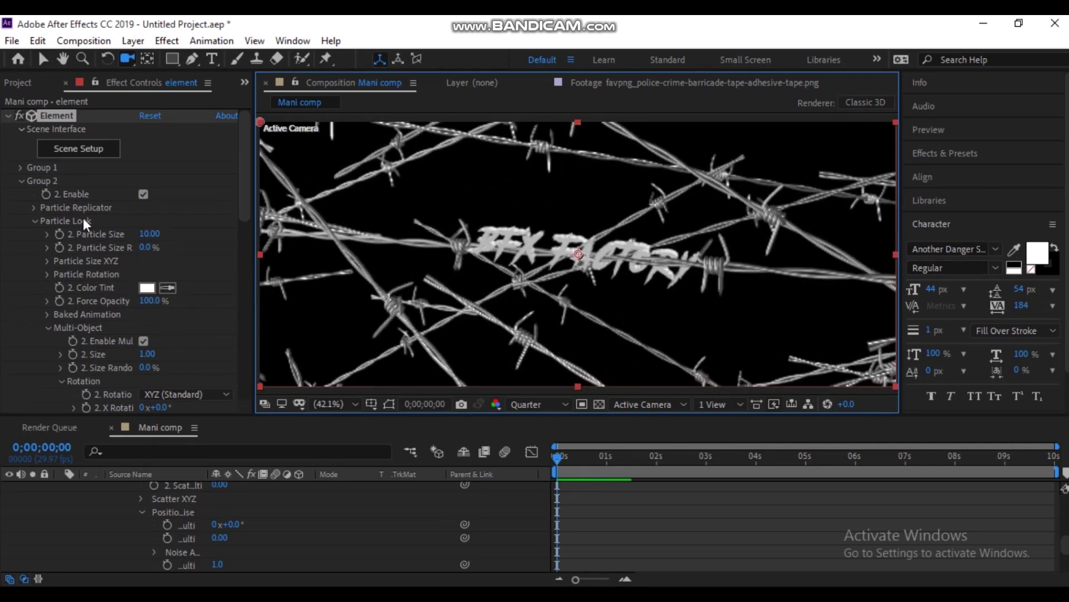
left_click(34, 207)
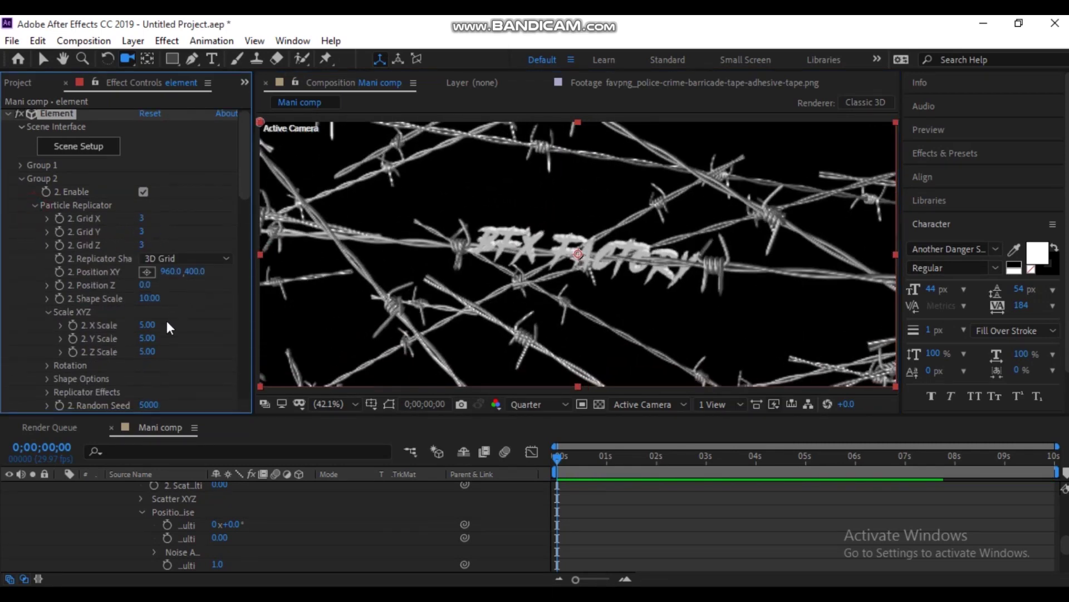
left_click_drag(165, 342, 202, 345)
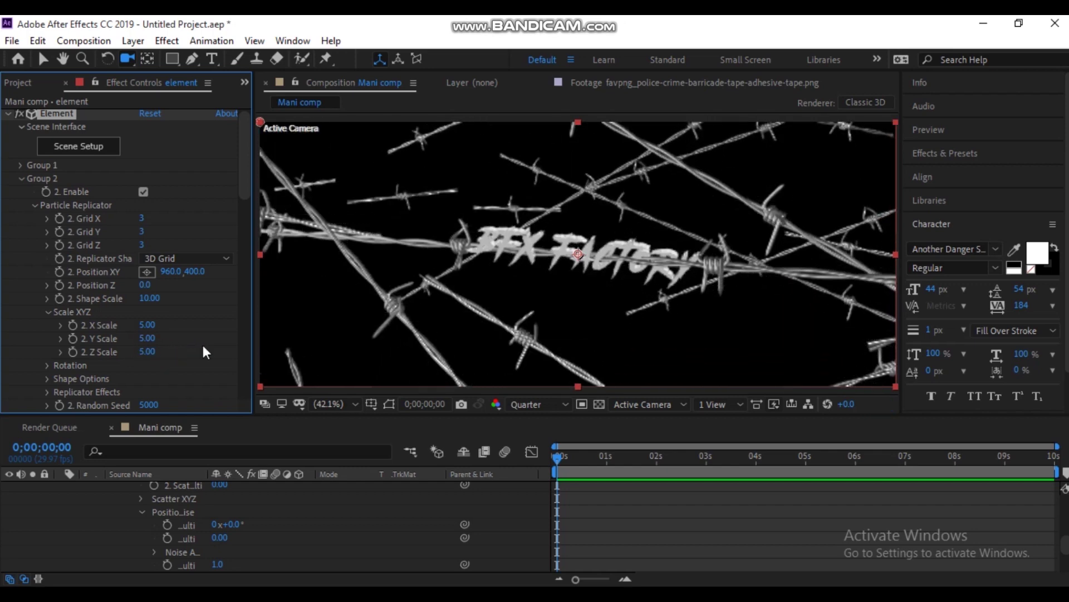
left_click_drag(471, 287, 496, 275)
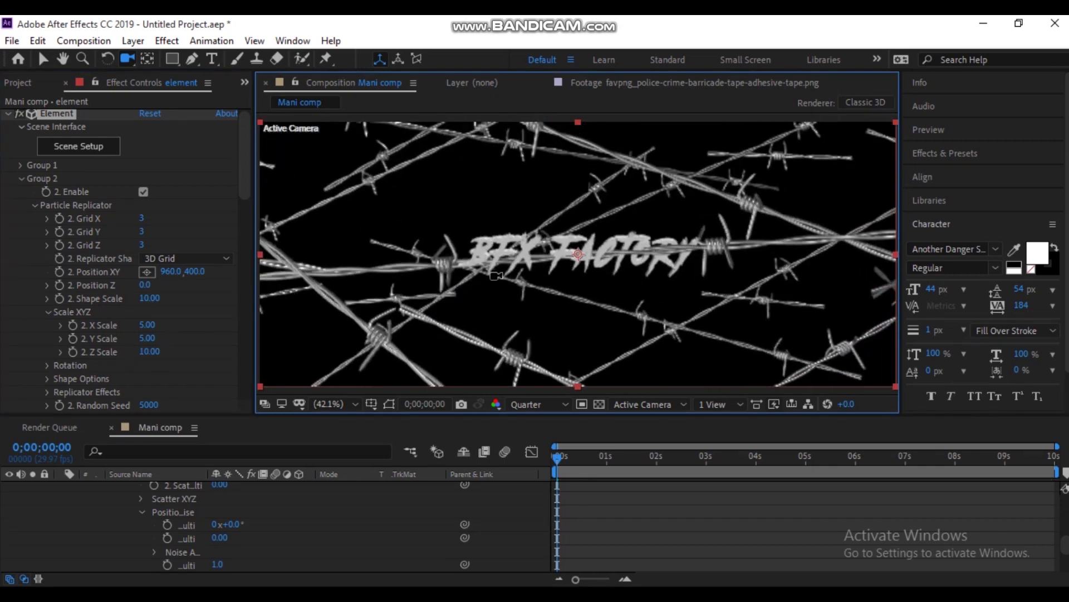
mouse_move(618, 259)
left_mouse_down()
mouse_move(599, 265)
mouse_move(620, 253)
left_mouse_up()
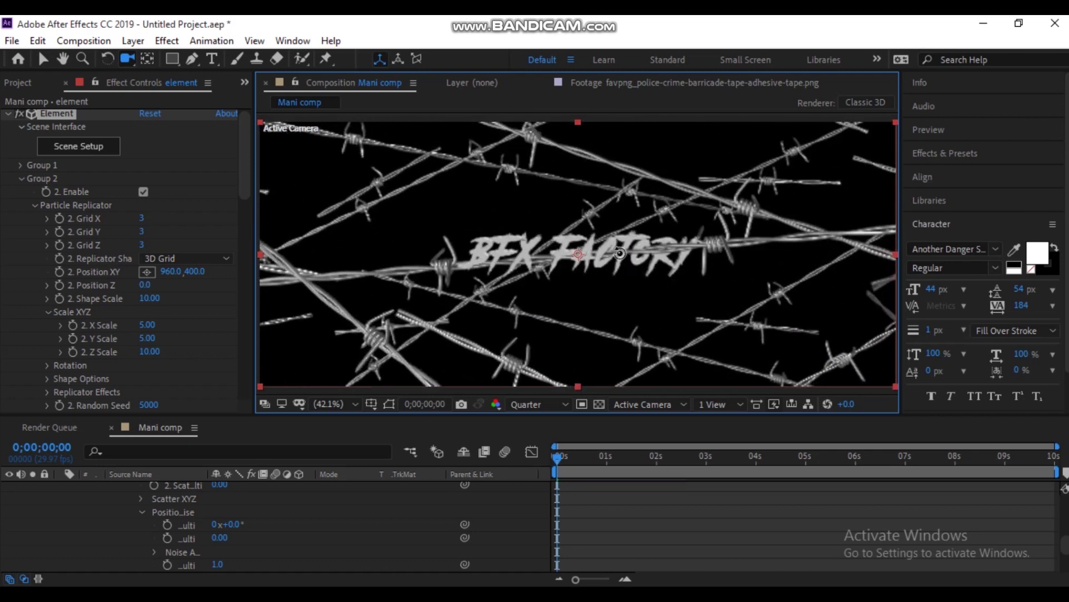
left_click(22, 178)
left_click(22, 166)
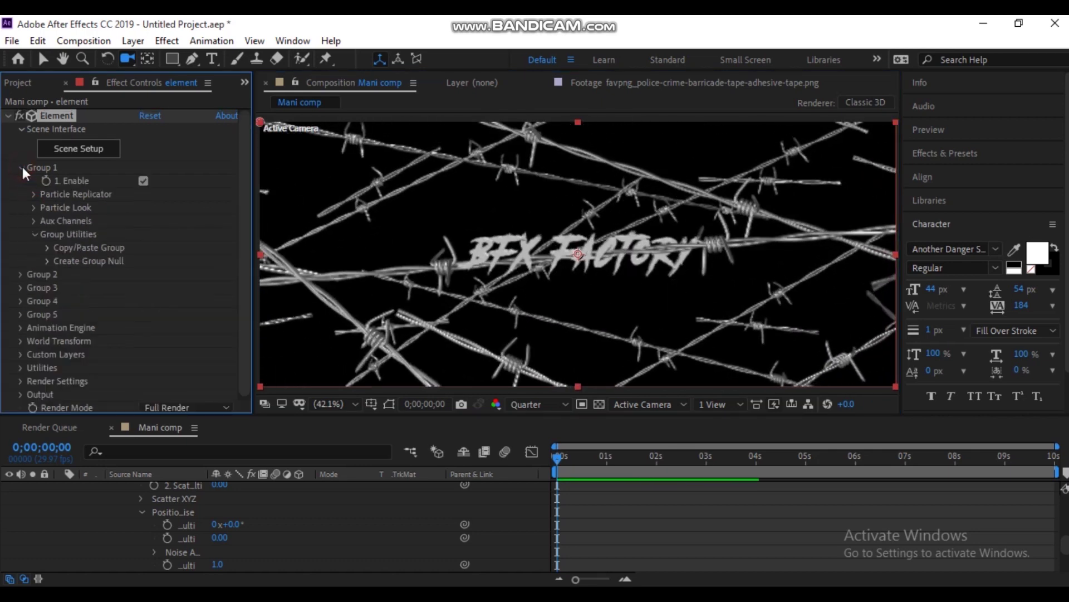
Step: Scrub Group 1's Position Z so the BFX FACTORY text sits on the barbed wire, viewed face-on
left_click(33, 194)
left_click_drag(146, 248, 120, 247)
mouse_move(390, 279)
left_mouse_down()
mouse_move(431, 300)
mouse_move(245, 250)
left_mouse_up()
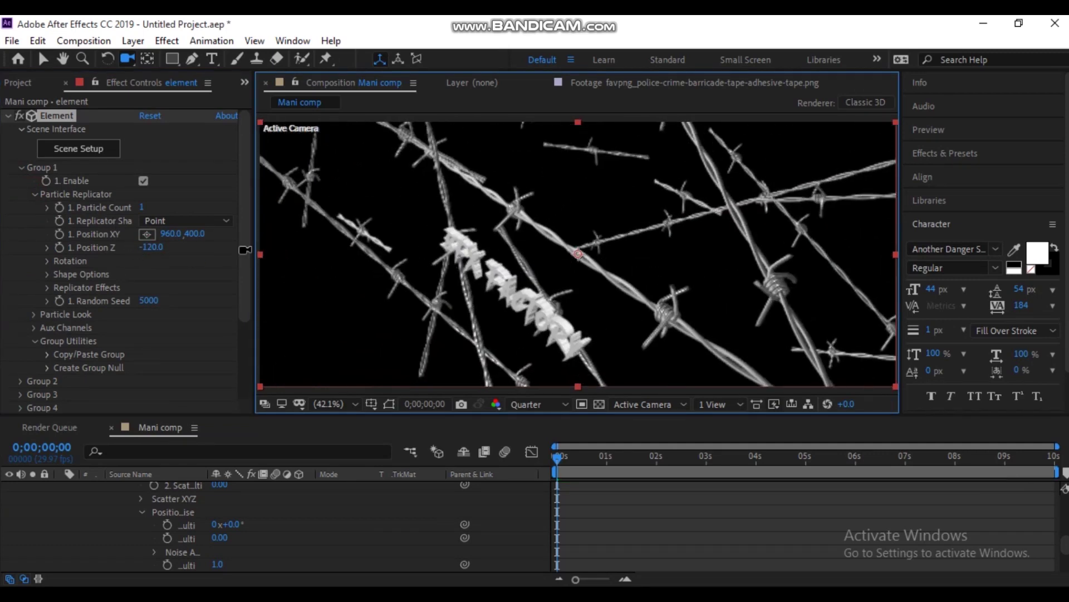
left_click_drag(152, 248, 164, 258)
mouse_move(458, 274)
left_mouse_down()
mouse_move(525, 240)
mouse_move(272, 219)
left_mouse_up()
left_click(21, 168)
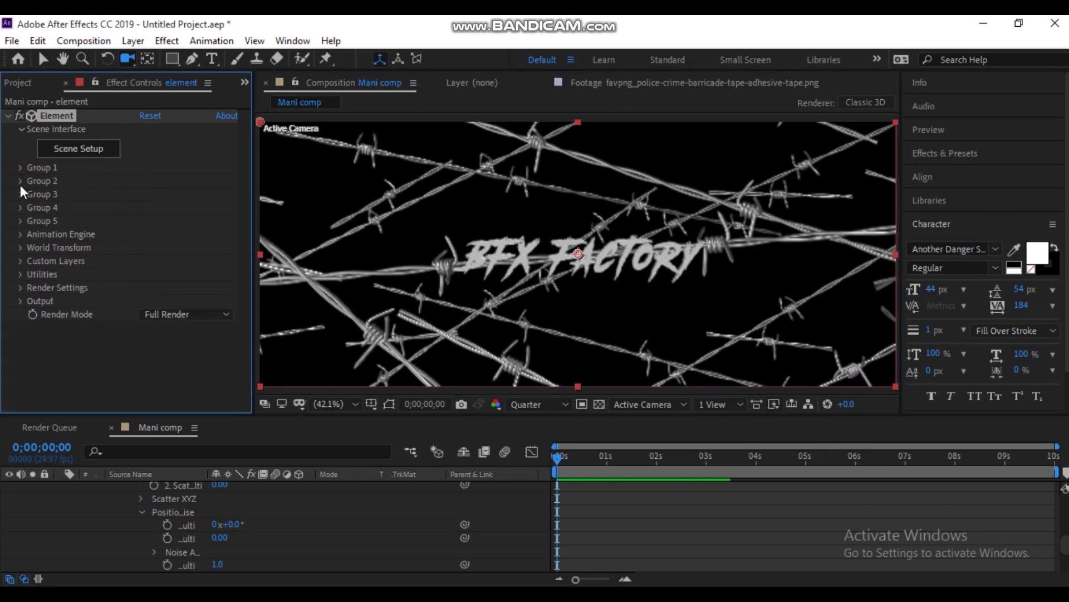
left_click(21, 194)
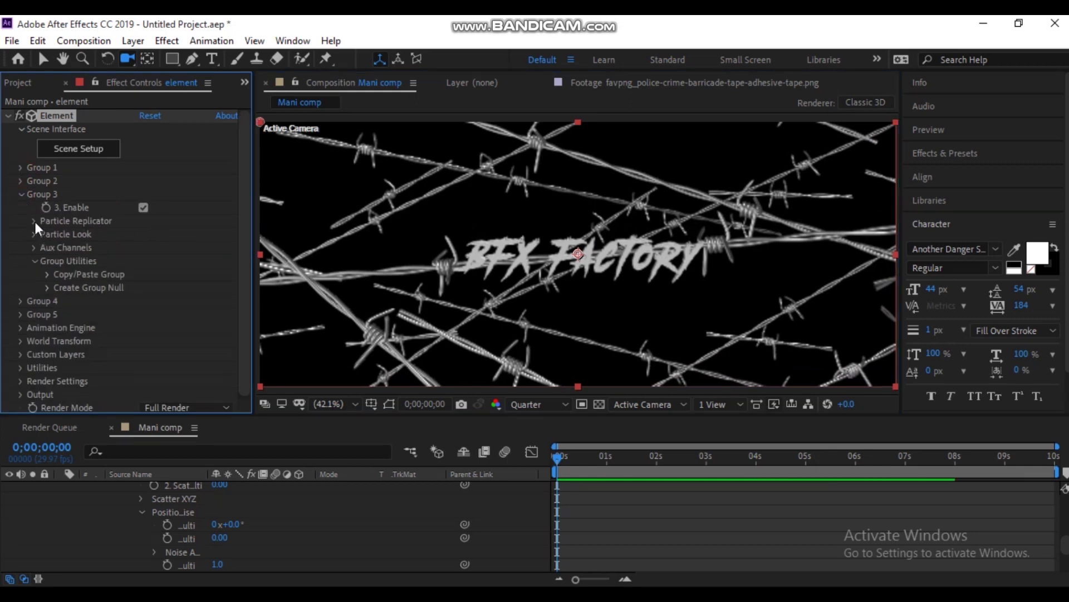
Step: Switch Group 3's Replicator Shape to 3D Grid
left_click(34, 221)
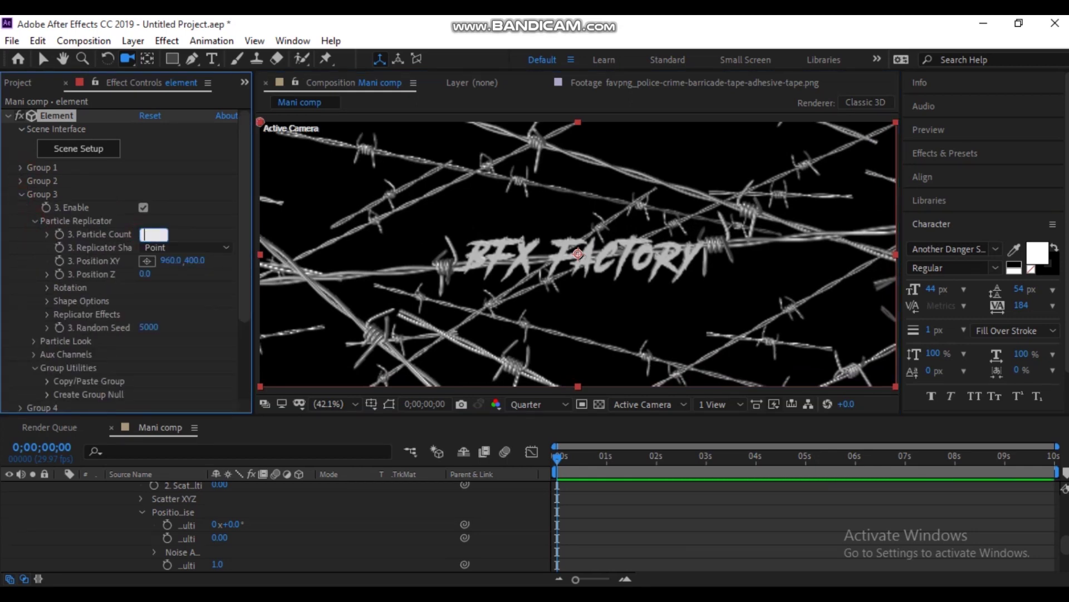
left_click_drag(430, 277, 344, 278)
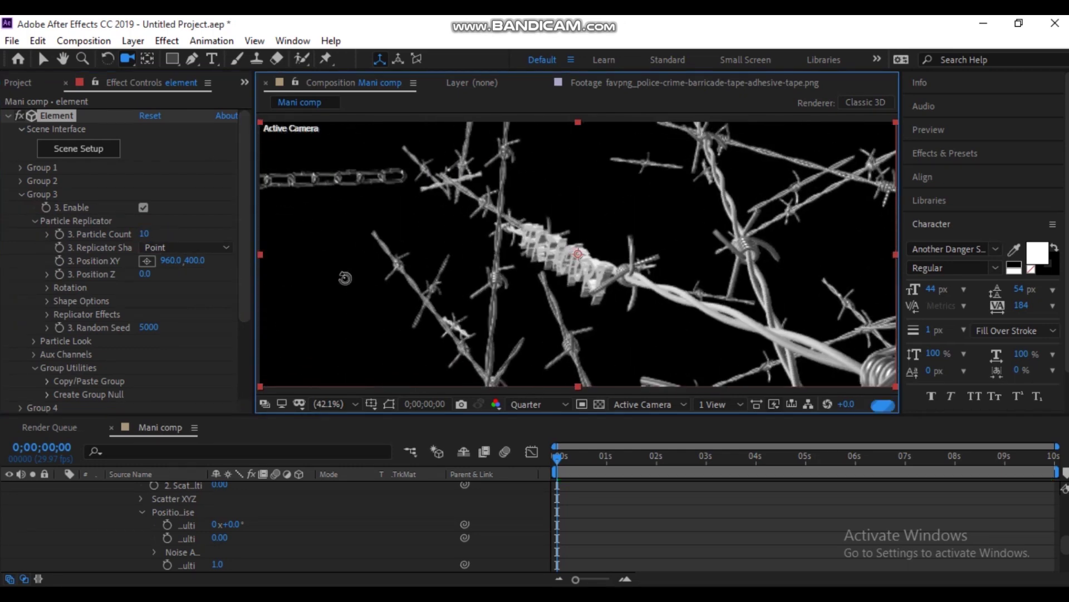
left_click(153, 245)
left_click(166, 279)
left_click_drag(379, 281, 450, 280)
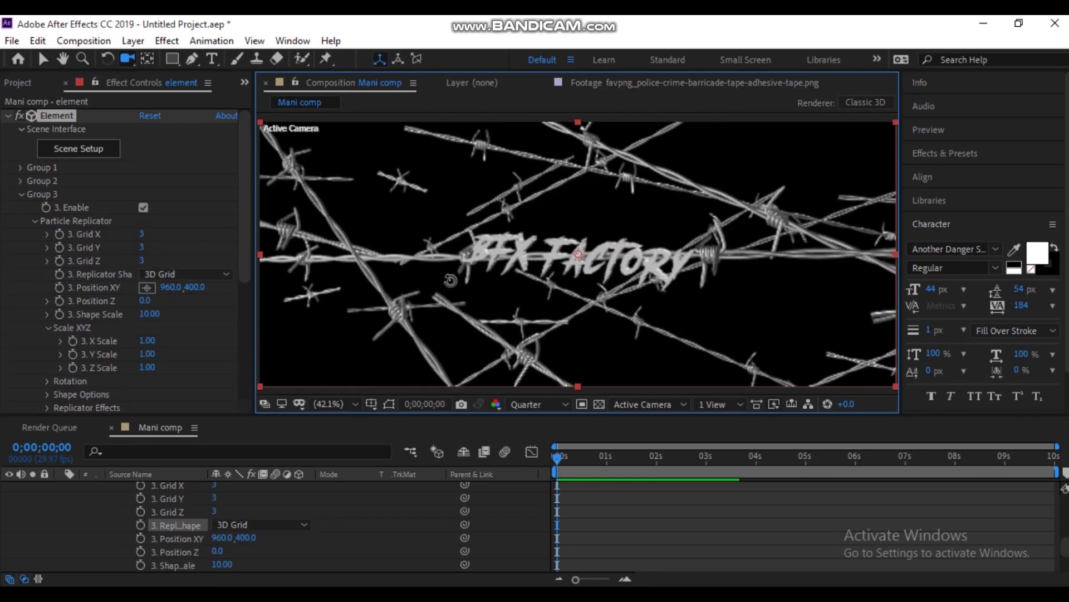
left_click_drag(450, 280, 390, 281)
Step: Scale Group 3's chains to 10 on X, Y and Z
left_click(146, 340)
type("10")
key("Tab")
type("10")
key("Tab")
type("10")
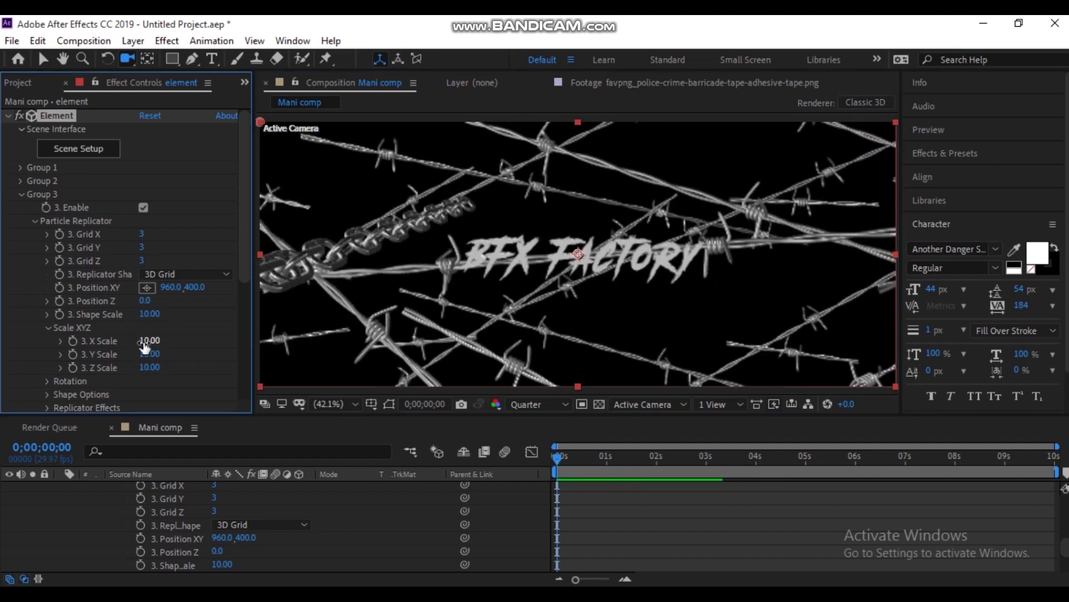
Step: Shift the chain grid right to position 1755, 400 and reduce its scale to 5 on all axes
left_click_drag(172, 293, 350, 308)
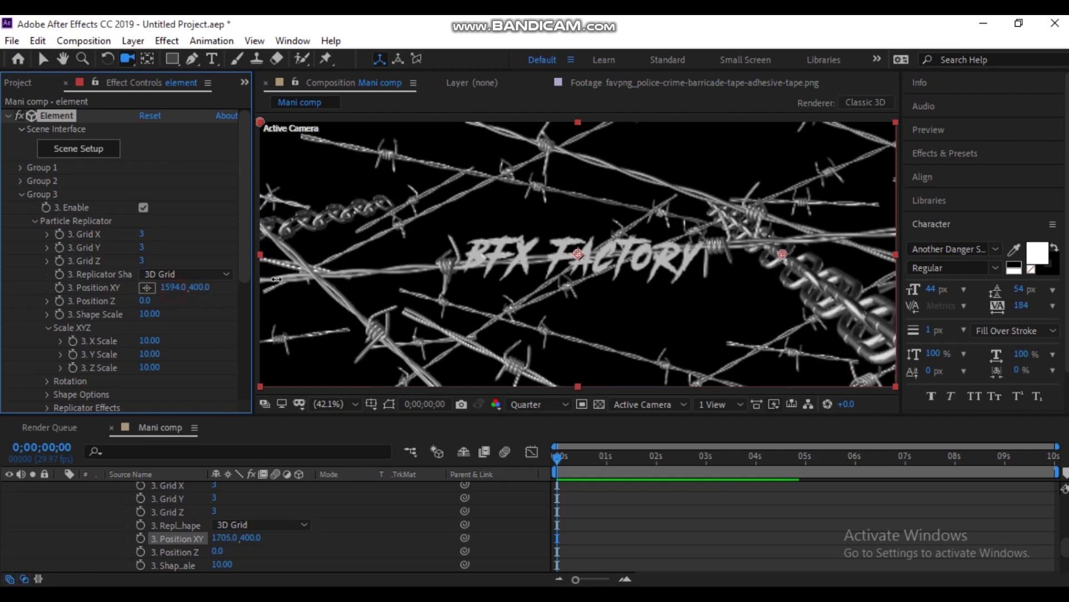
left_click_drag(277, 279, 290, 279)
left_click(146, 341)
type("5")
key("Return")
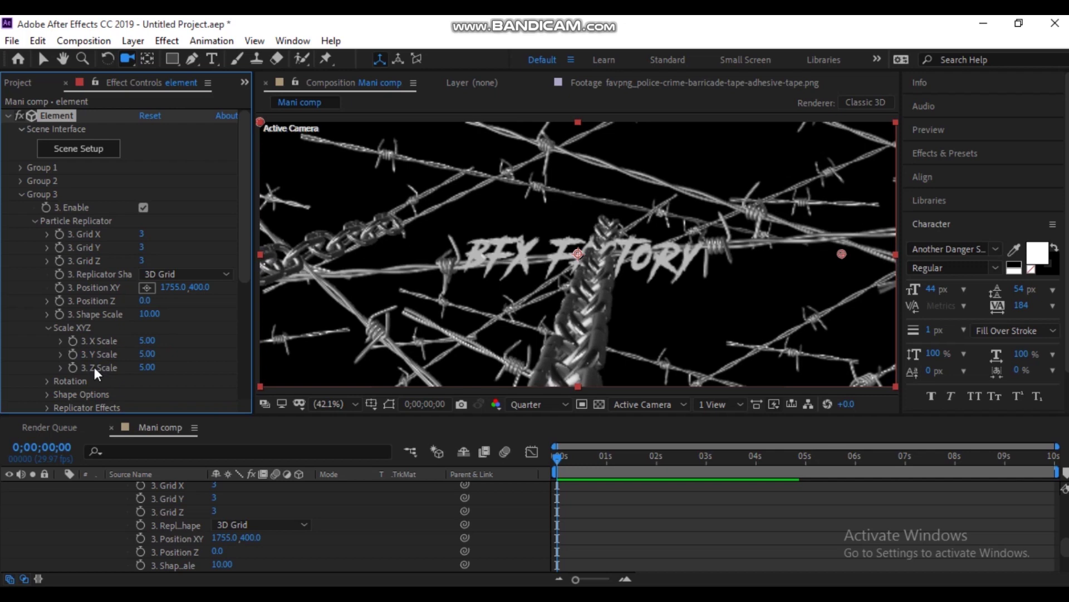
scroll(94, 367, "down", 3)
left_click(36, 329)
scroll(36, 241, "down", 3)
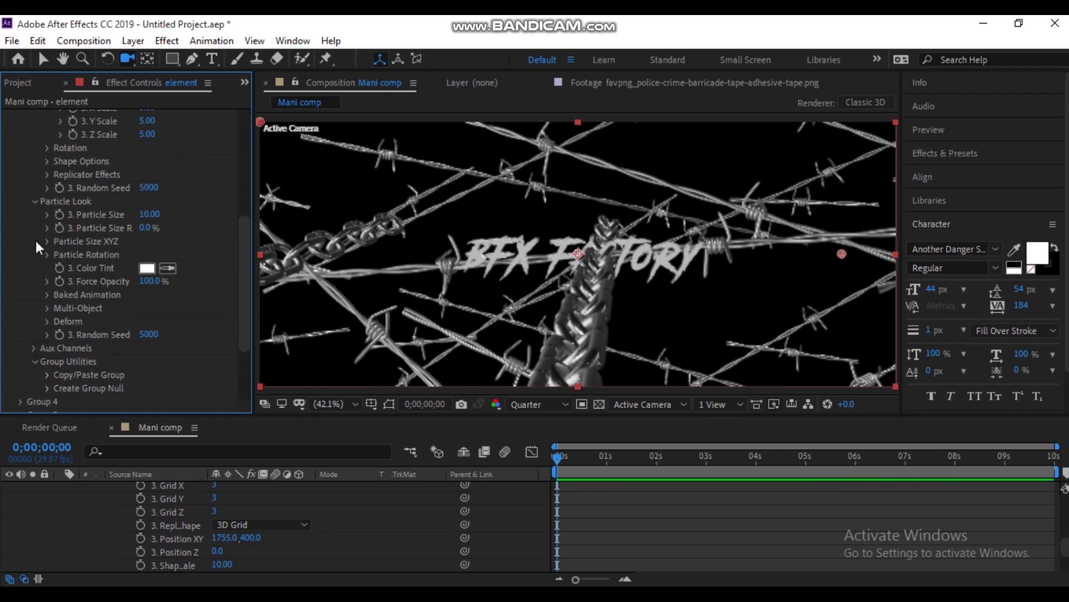
Step: Rotate Group 3's chains to about 127° and scale them to 5.5 X, 5.2 Y, 9.6 Z
left_click(48, 306)
scroll(144, 322, "up", 5)
left_click(147, 258)
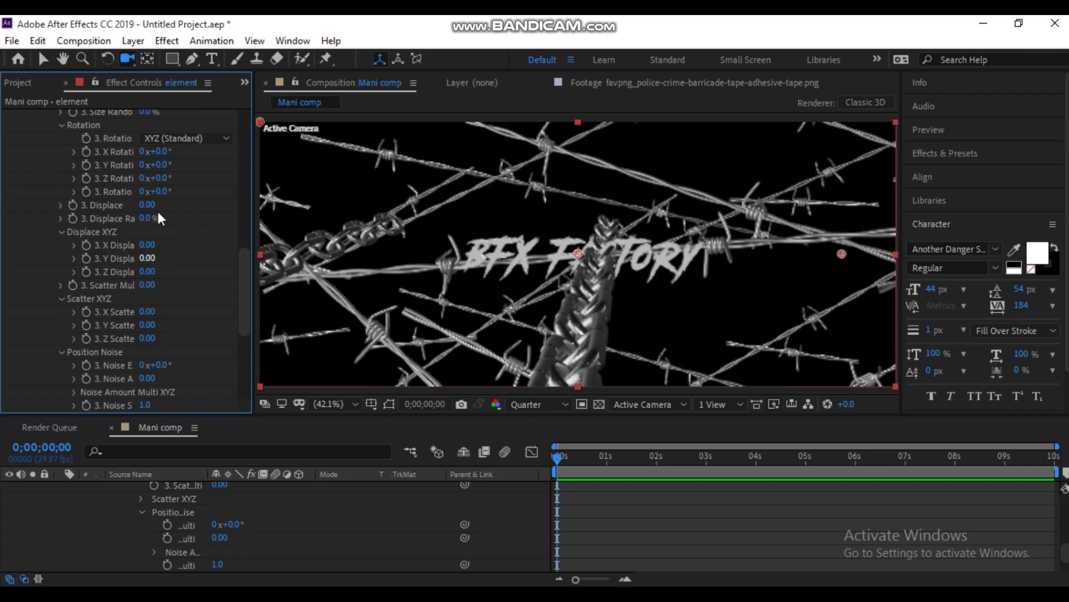
left_click_drag(176, 190, 289, 196)
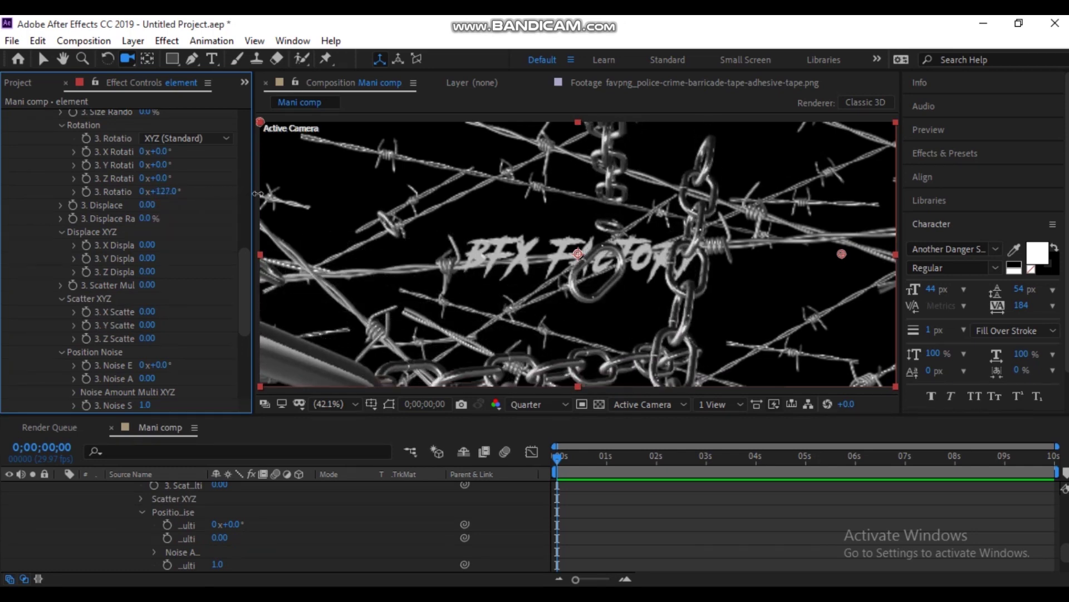
scroll(144, 243, "up", 5)
mouse_move(174, 212)
left_mouse_down()
mouse_move(151, 212)
mouse_move(144, 248)
mouse_move(400, 213)
mouse_move(500, 236)
left_mouse_up()
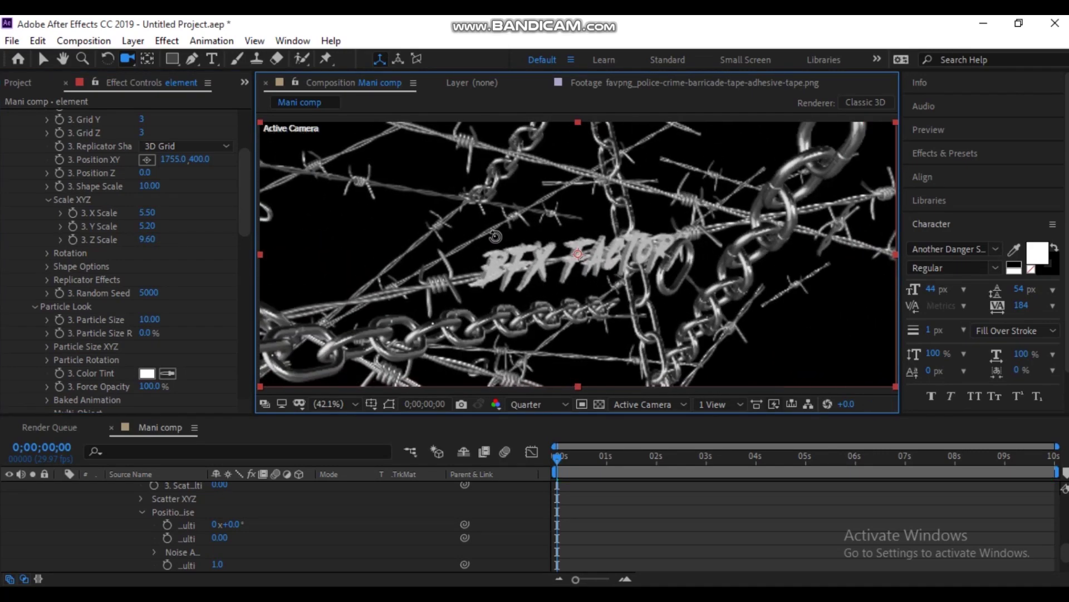
scroll(146, 175, "up", 3)
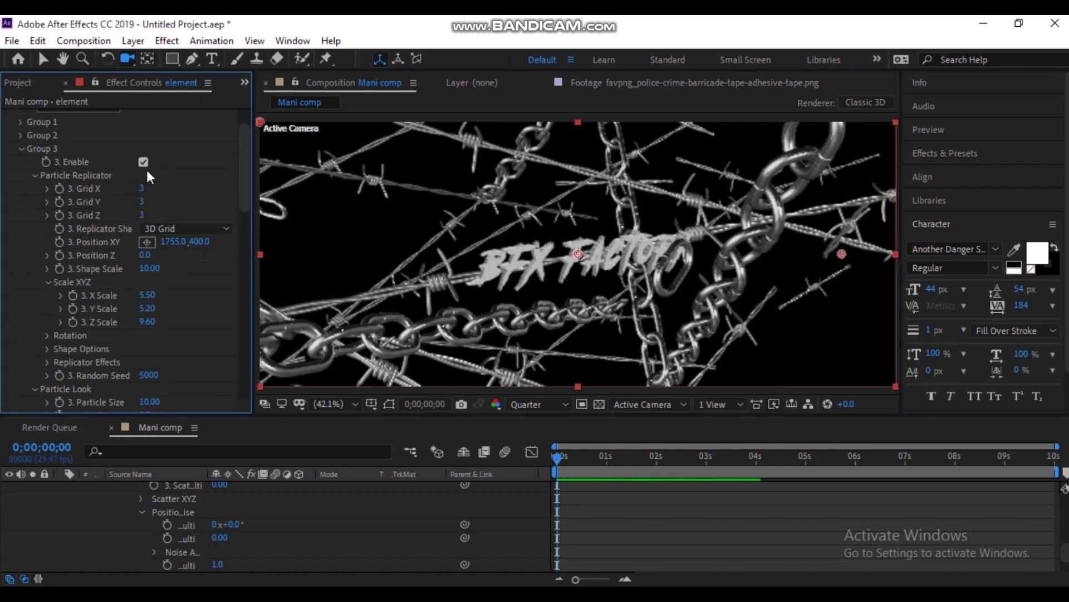
Step: Set Group 3's Grid X, Y and Z counts to 2
left_click(142, 188)
type("5")
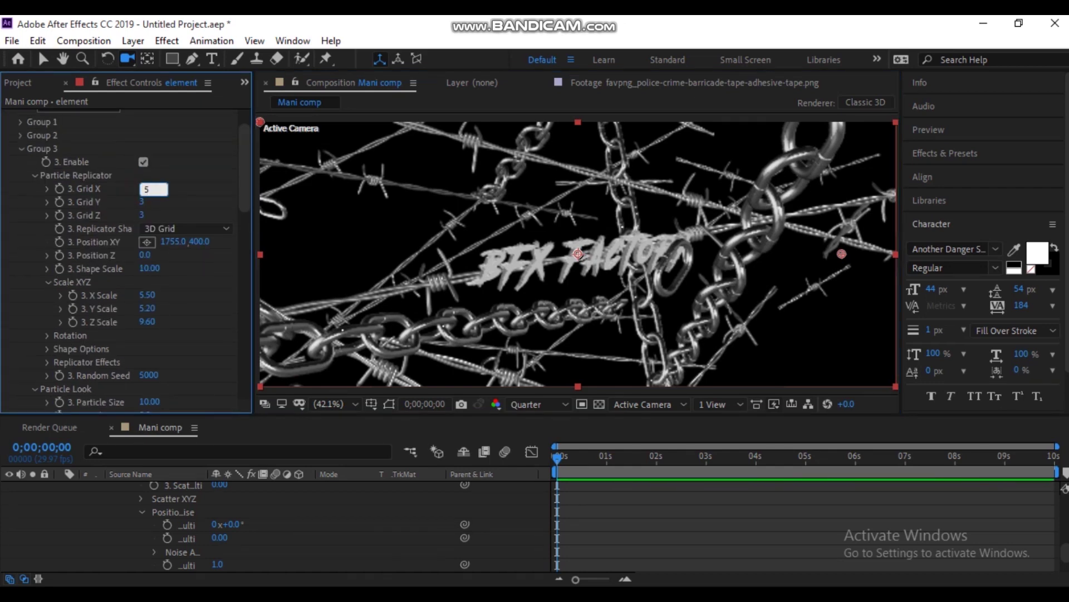
key("Return")
left_click(142, 188)
type("2")
key("Tab")
type("2")
key("Return")
mouse_move(510, 205)
left_mouse_down()
mouse_move(518, 231)
mouse_move(501, 229)
left_mouse_up()
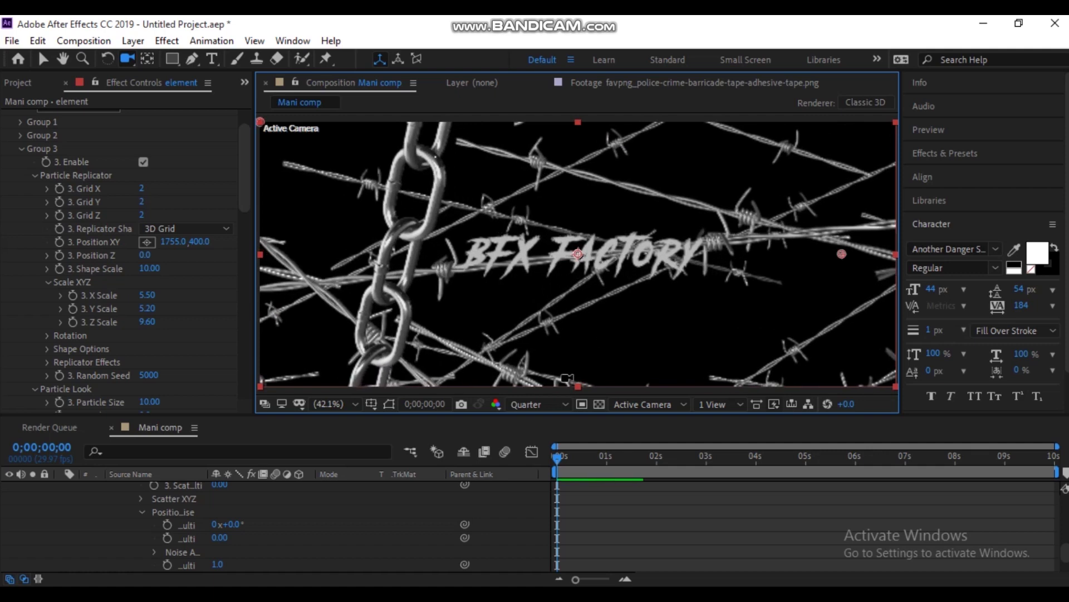
Step: Collapse Group 3 and the element layer, then open Element's Scene Setup
scroll(102, 500, "up", 5)
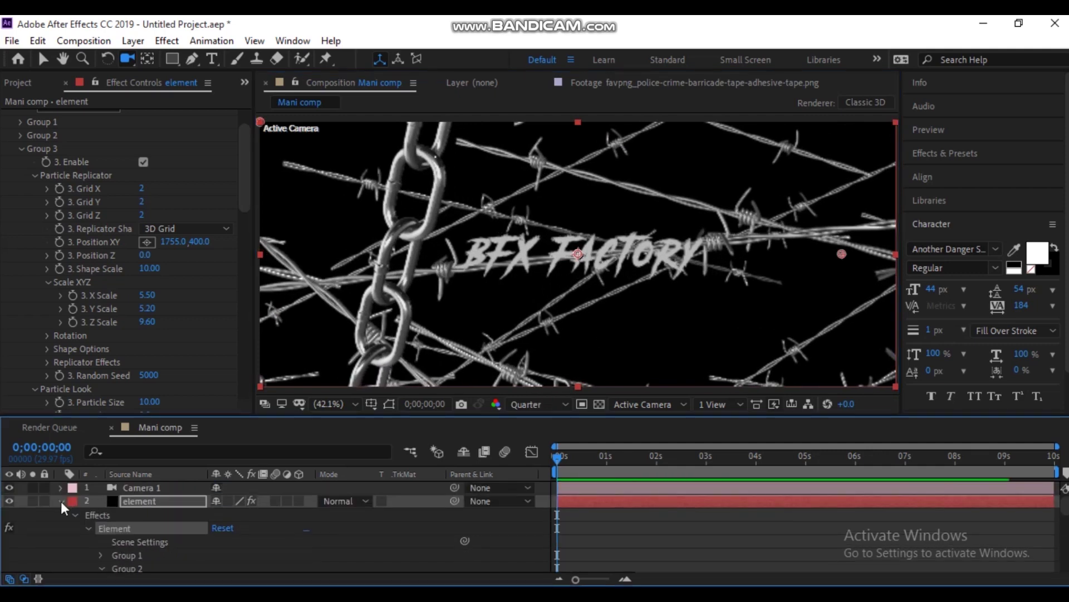
left_click(60, 501)
left_click(21, 148)
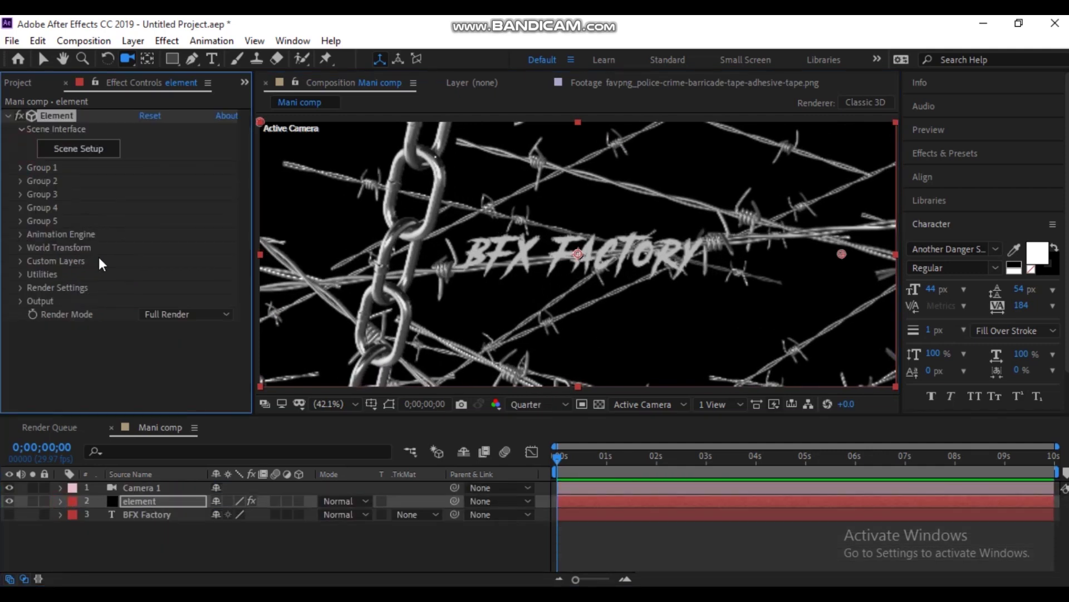
left_click(80, 149)
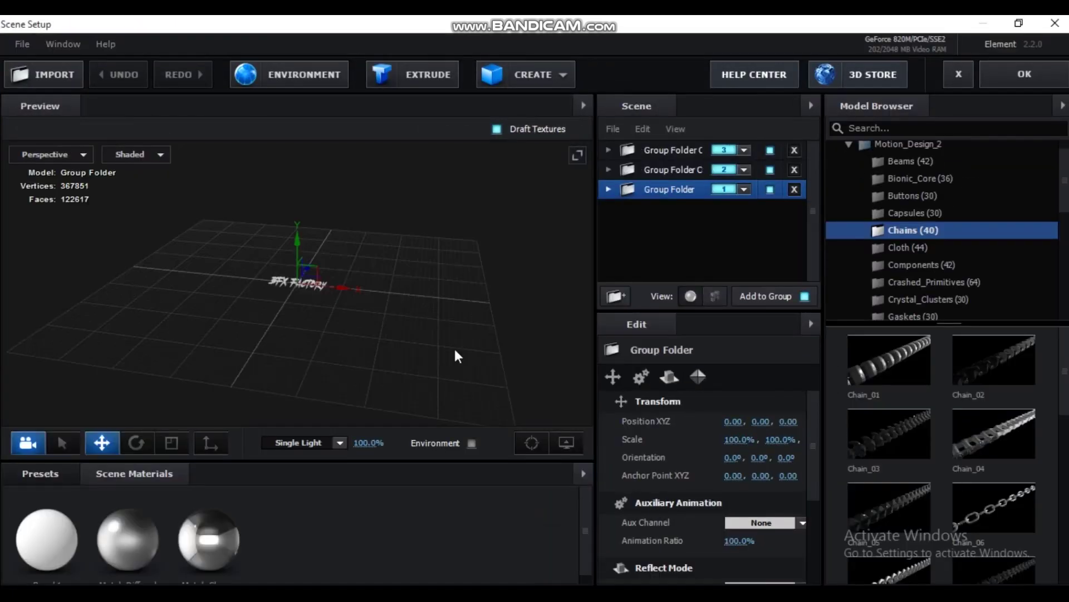
Step: Apply the metal_rust_01 material from Pro_Shaders > Metal to the barbed wire
left_click(663, 170)
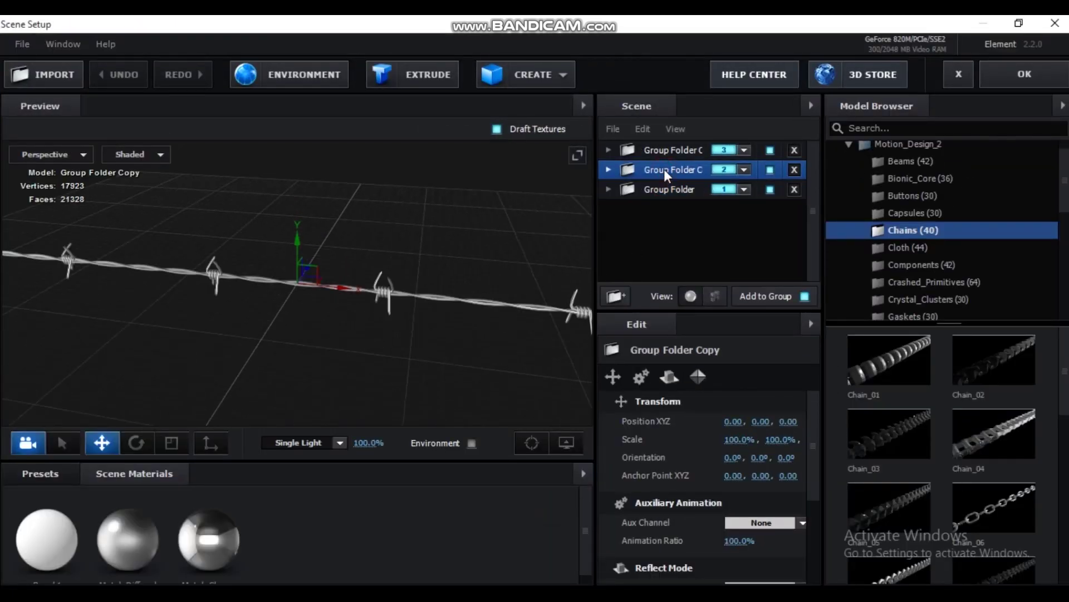
left_click_drag(379, 293, 325, 282)
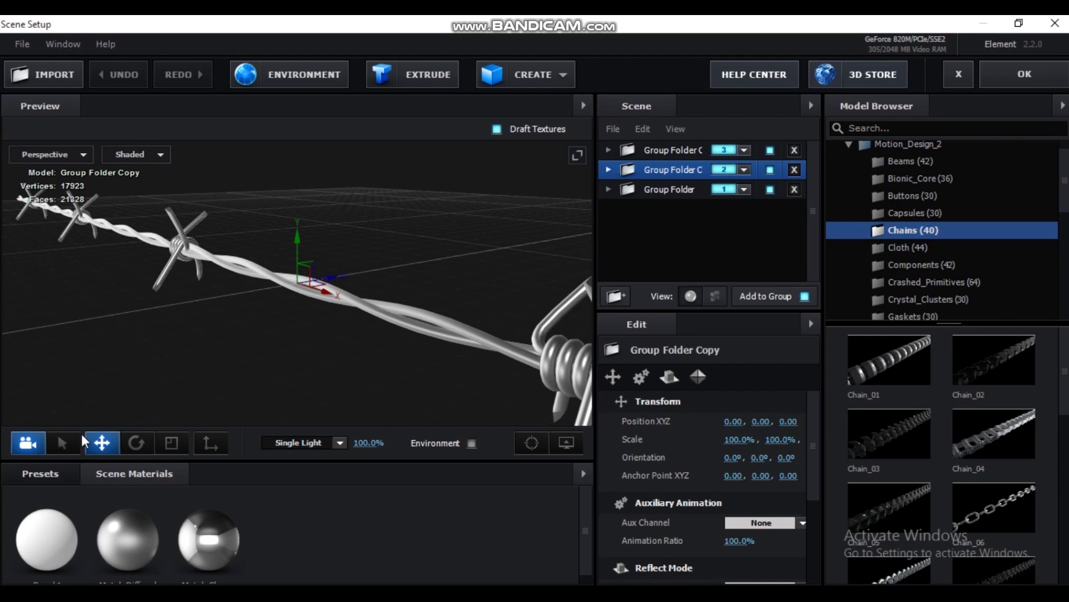
left_click(47, 474)
left_click(66, 544)
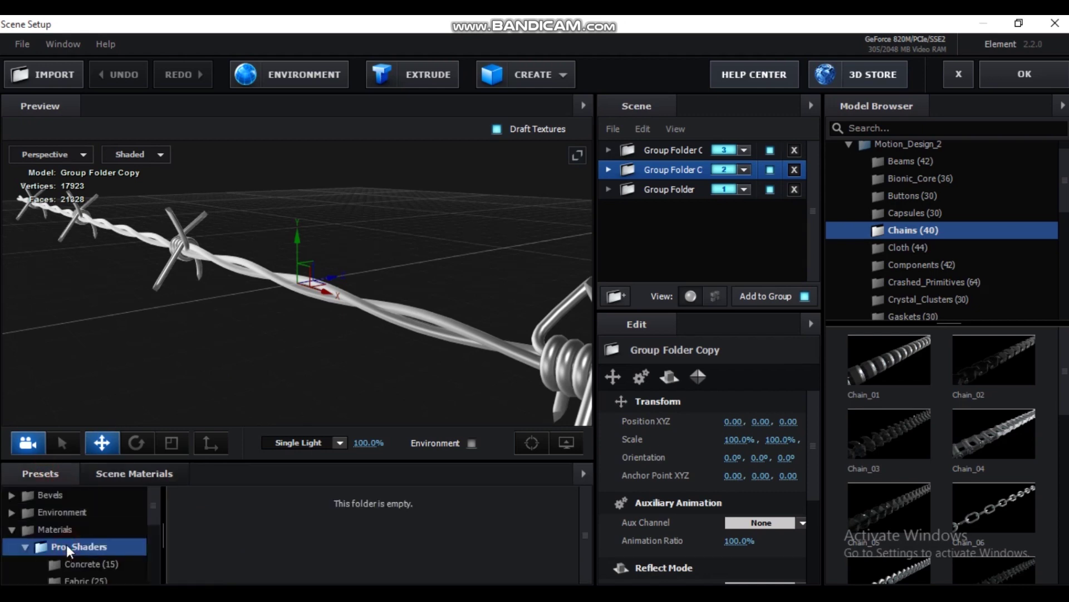
scroll(75, 566, "down", 3)
scroll(93, 571, "up", 3)
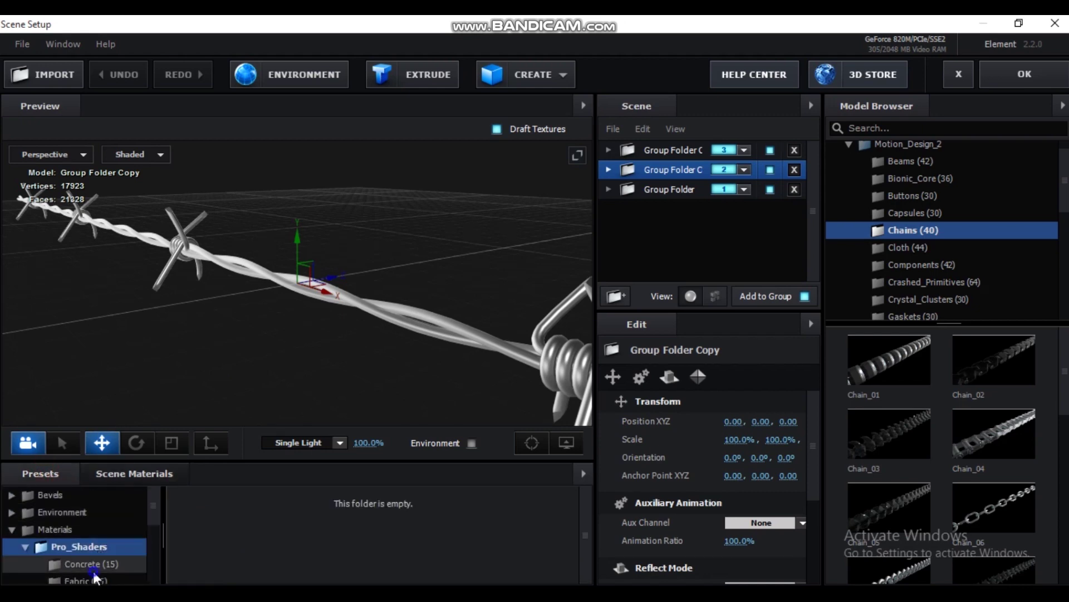
scroll(105, 539, "down", 1)
left_click(88, 560)
scroll(370, 556, "down", 5)
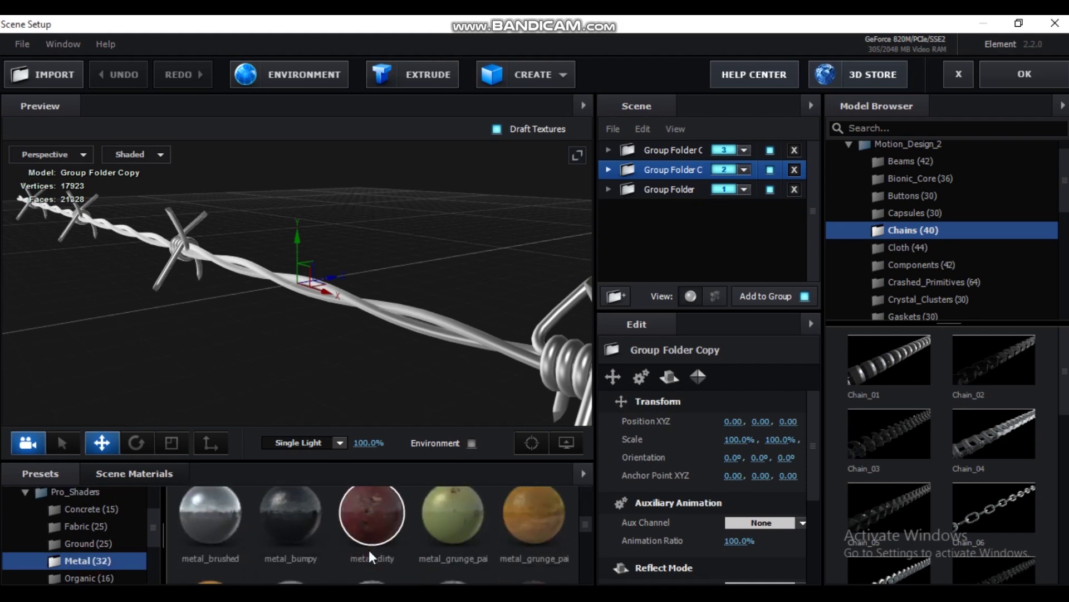
left_click(385, 514)
mouse_move(417, 334)
left_mouse_down()
mouse_move(474, 319)
mouse_move(401, 346)
mouse_move(448, 334)
left_mouse_up()
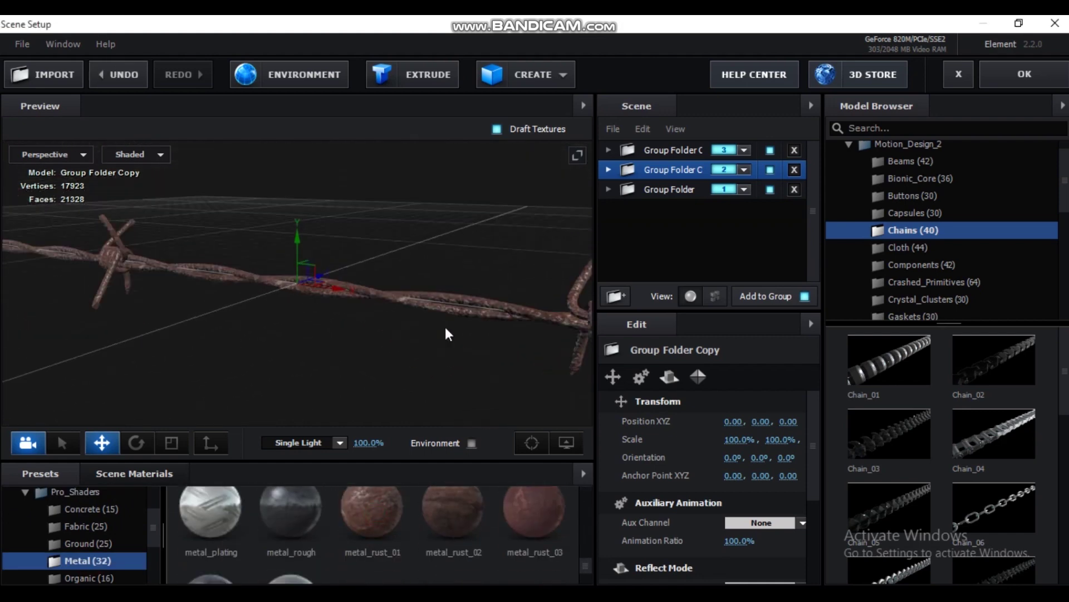
Step: Apply a dark rusty metal_grunge material to Chain_06
left_click(667, 151)
left_click(613, 150)
left_click_drag(460, 218, 375, 212)
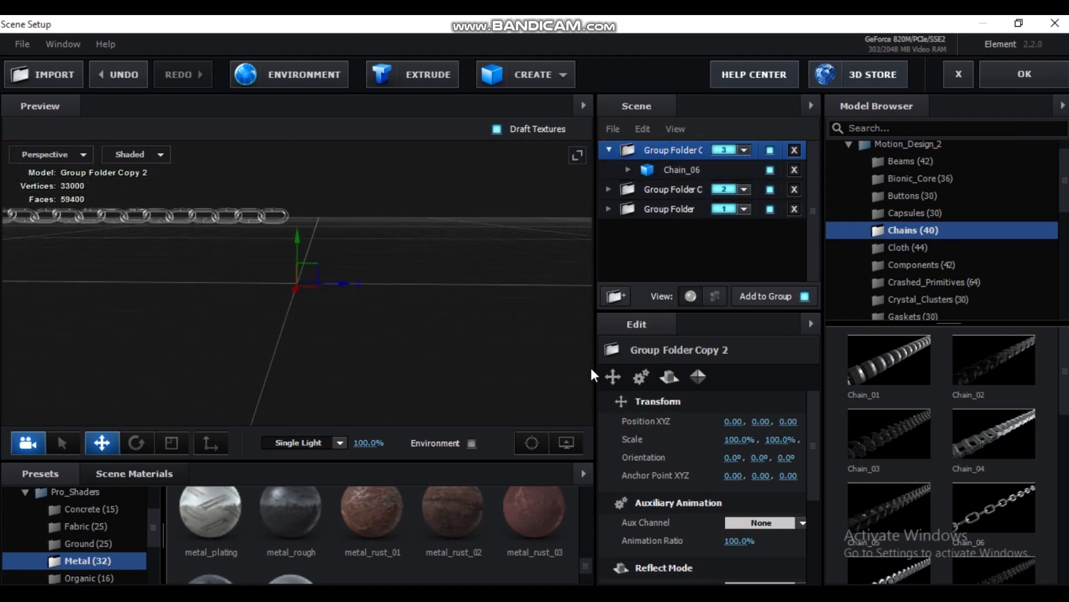
left_click(531, 444)
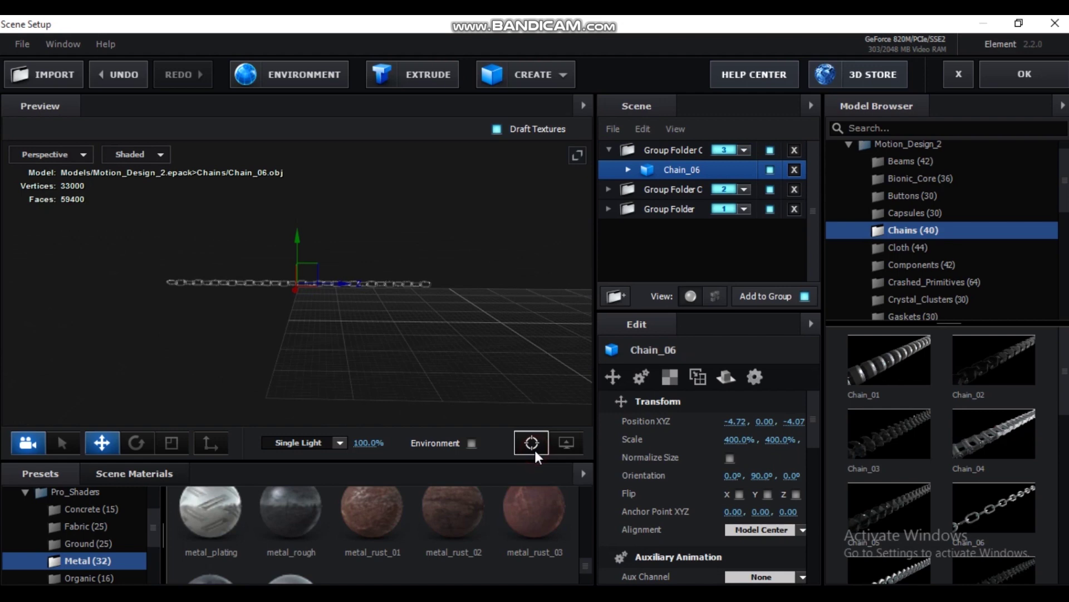
left_click_drag(426, 301, 397, 340)
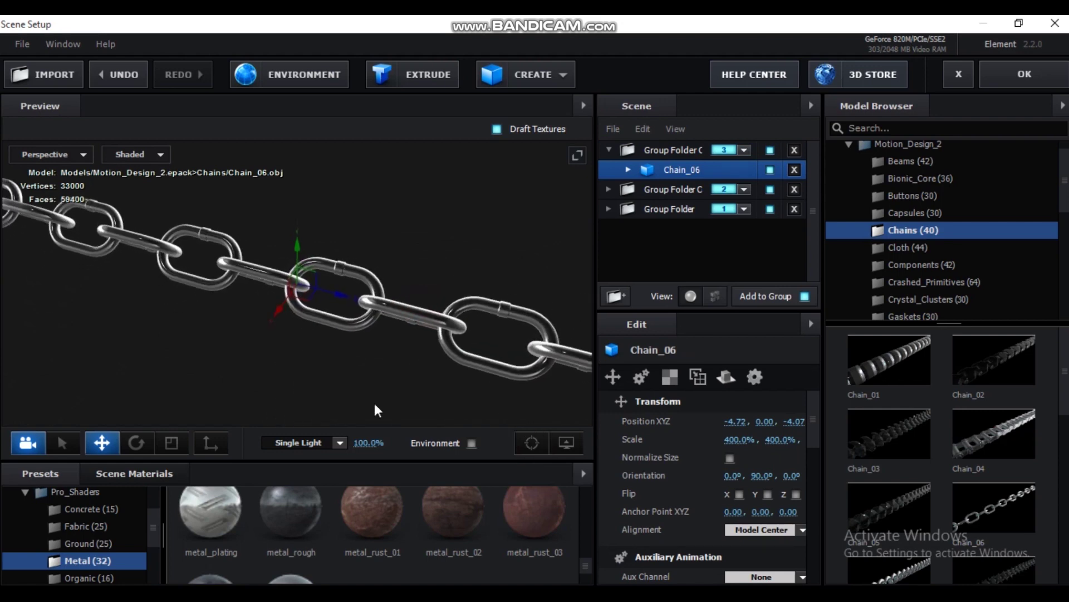
scroll(258, 529, "down", 3)
scroll(259, 531, "down", 1)
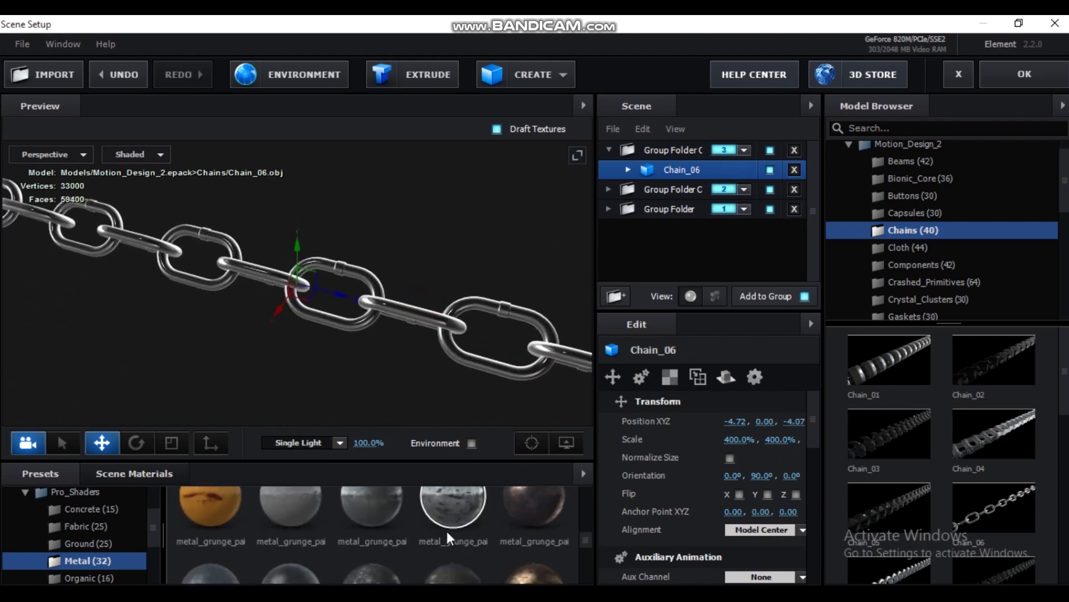
left_click_drag(450, 525, 449, 312)
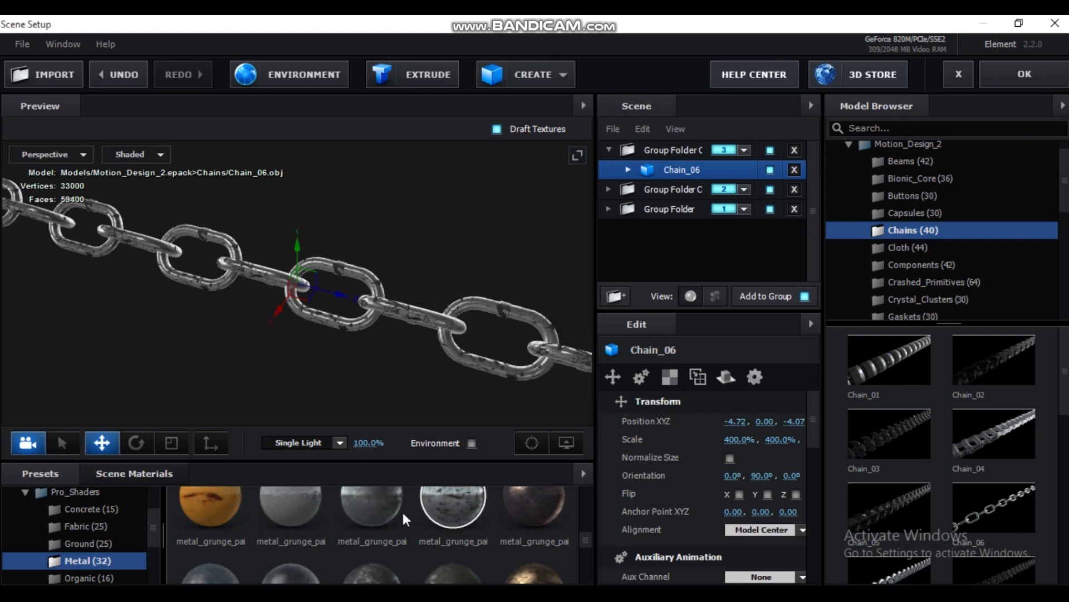
left_click_drag(344, 550, 496, 334)
mouse_move(497, 335)
left_mouse_down()
mouse_move(462, 337)
mouse_move(477, 286)
left_mouse_up()
mouse_move(440, 508)
left_mouse_down()
mouse_move(440, 301)
mouse_move(525, 332)
left_mouse_up()
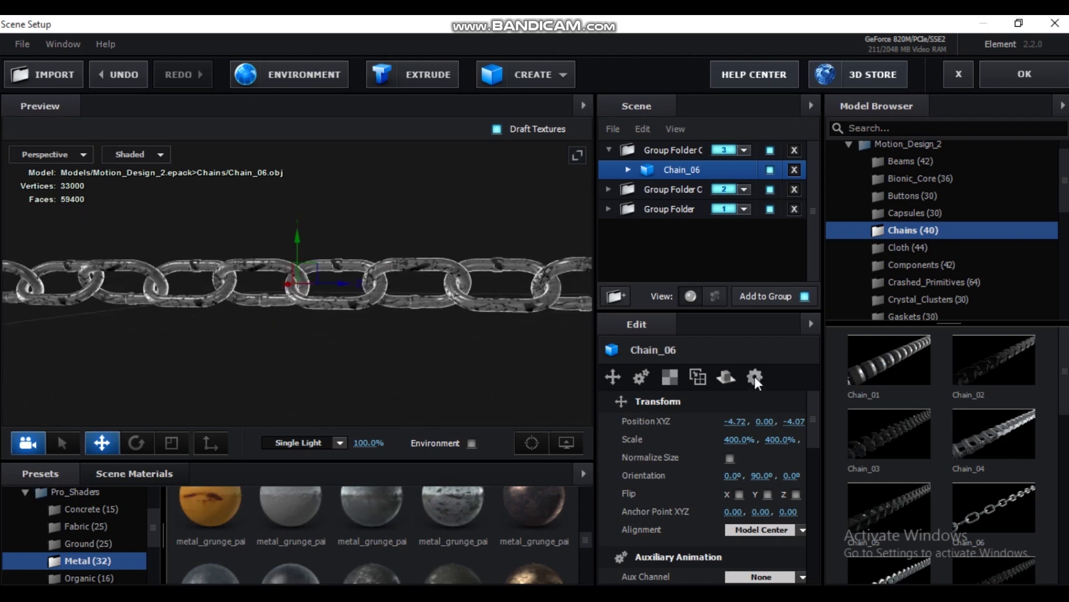
Step: Give Chain_06 and Chain_10 Mirror Surface reflections with Reflect Rotation 90, then apply the scene
left_click(725, 377)
left_click(773, 421)
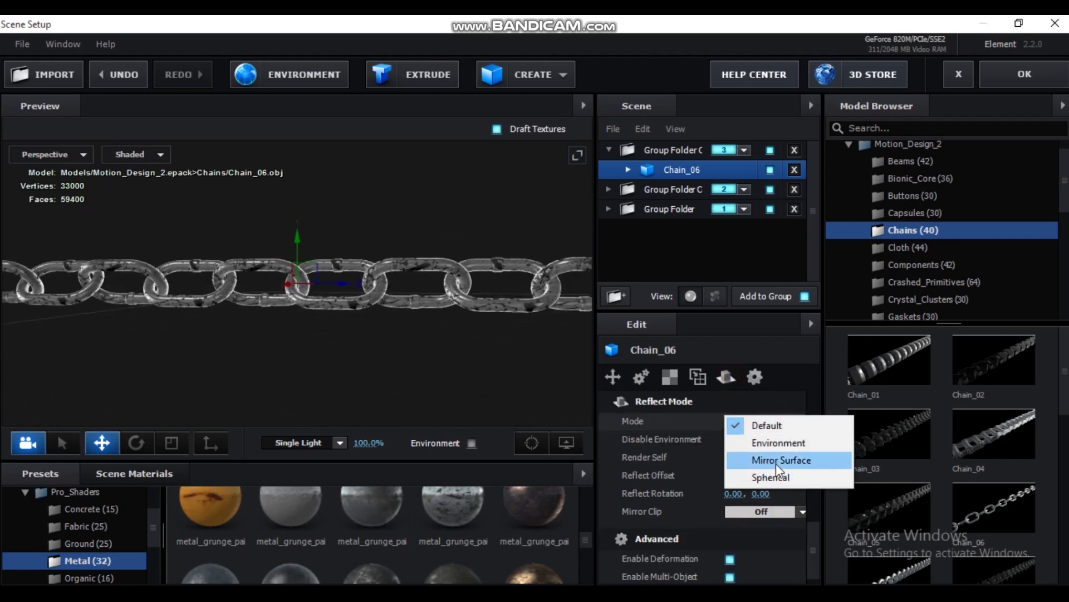
left_click(776, 461)
left_click(609, 189)
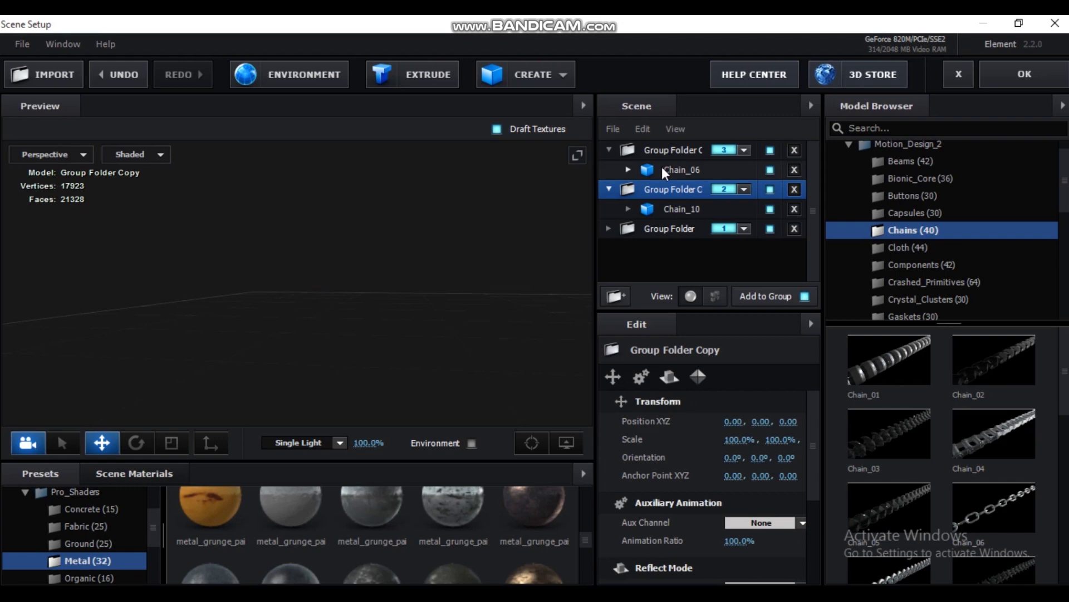
left_click(664, 170)
left_click_drag(735, 494, 732, 409)
left_click(683, 209)
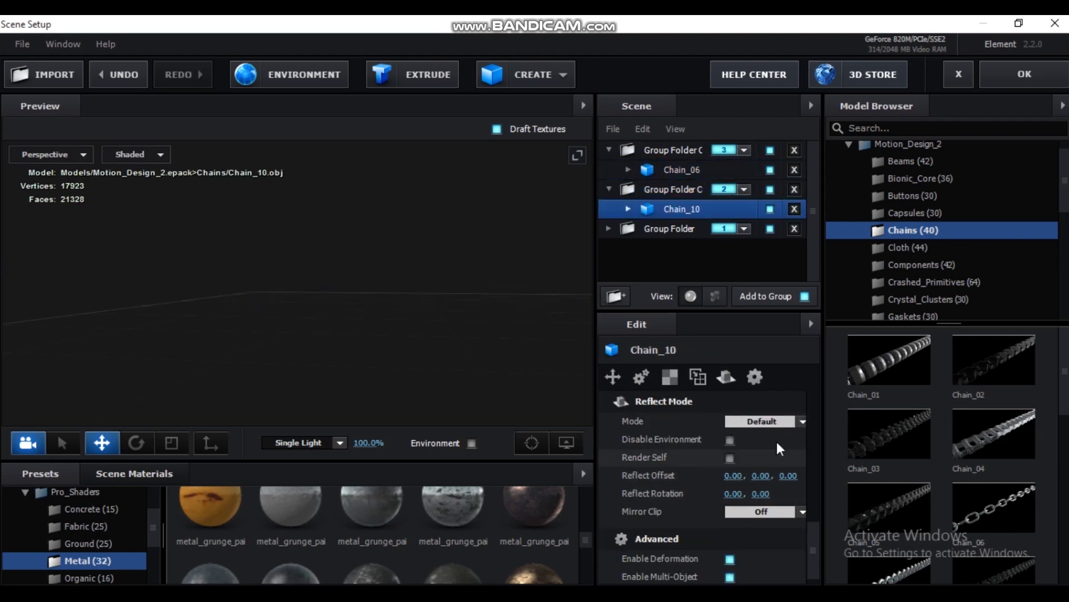
left_click(763, 421)
left_click(779, 460)
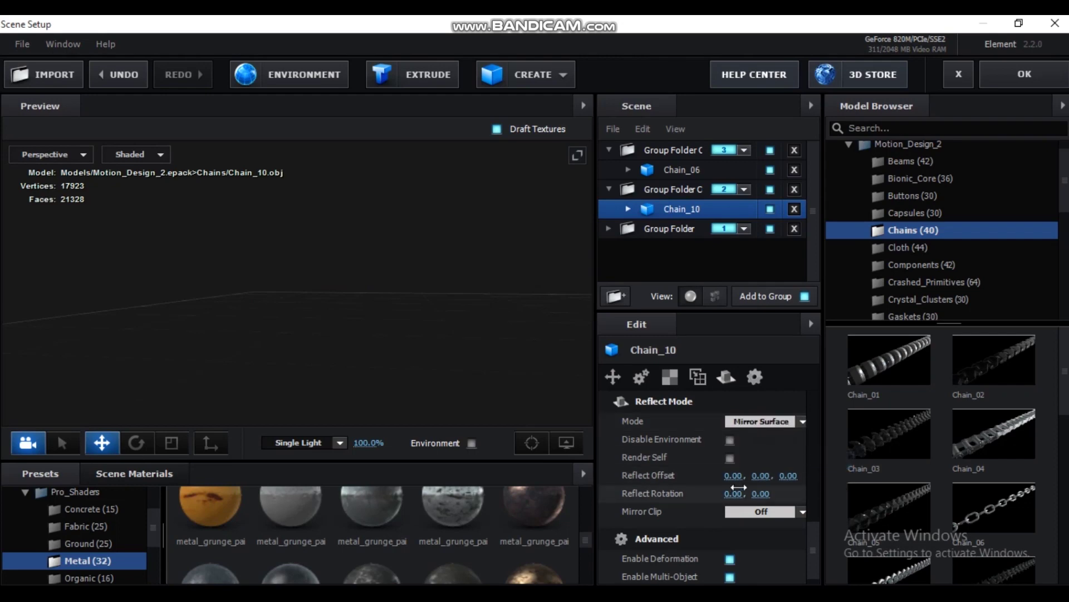
left_click_drag(732, 493, 732, 409)
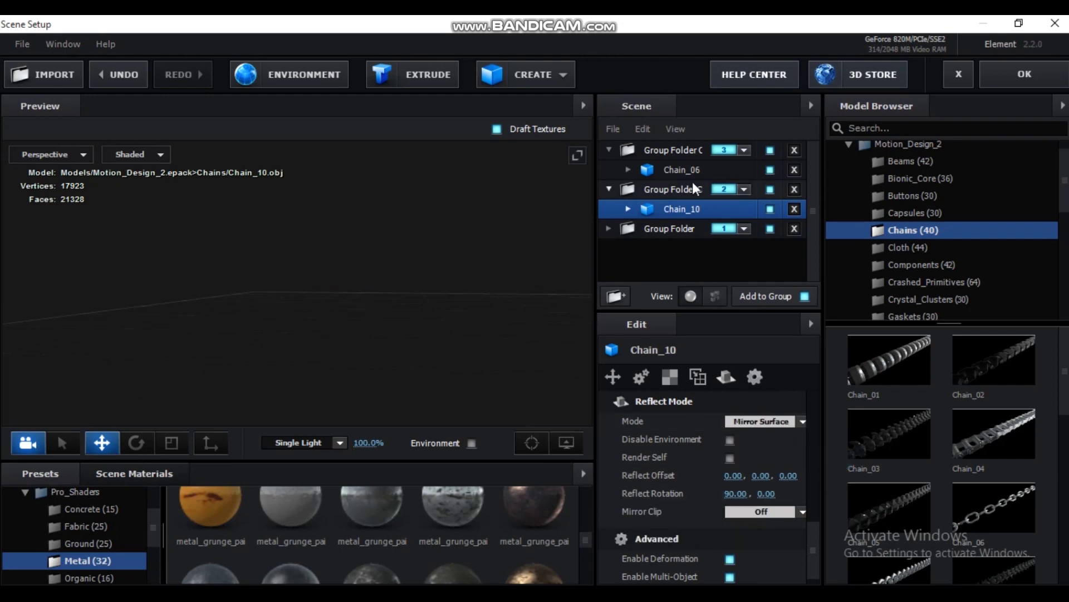
left_click(1028, 74)
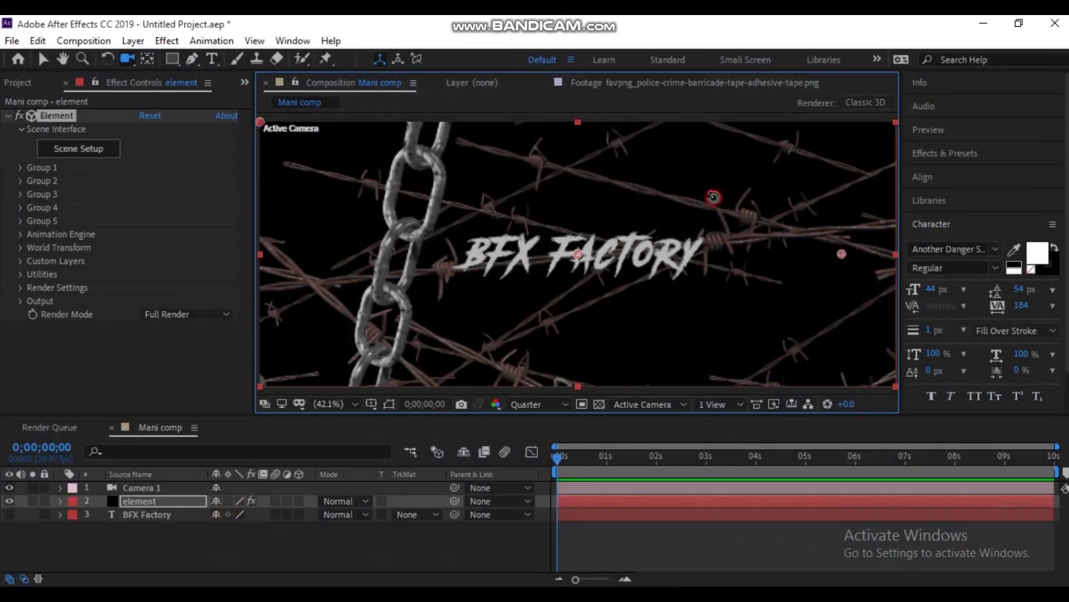
Step: Orbit around the chain scene, then create a new solid layer from the timeline's context menu
left_click_drag(692, 236, 470, 362)
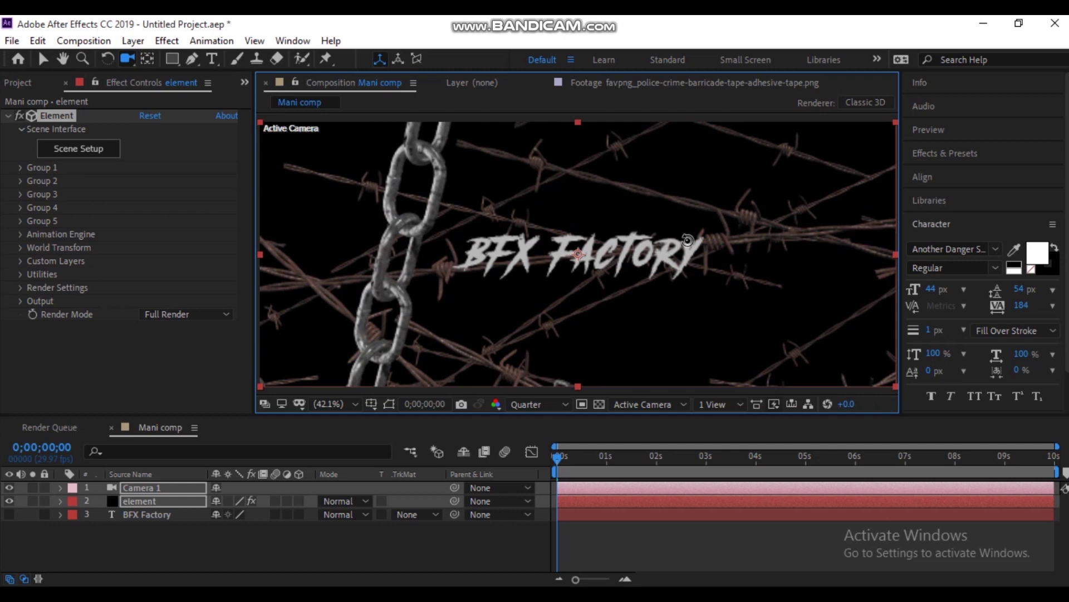
left_click(79, 565)
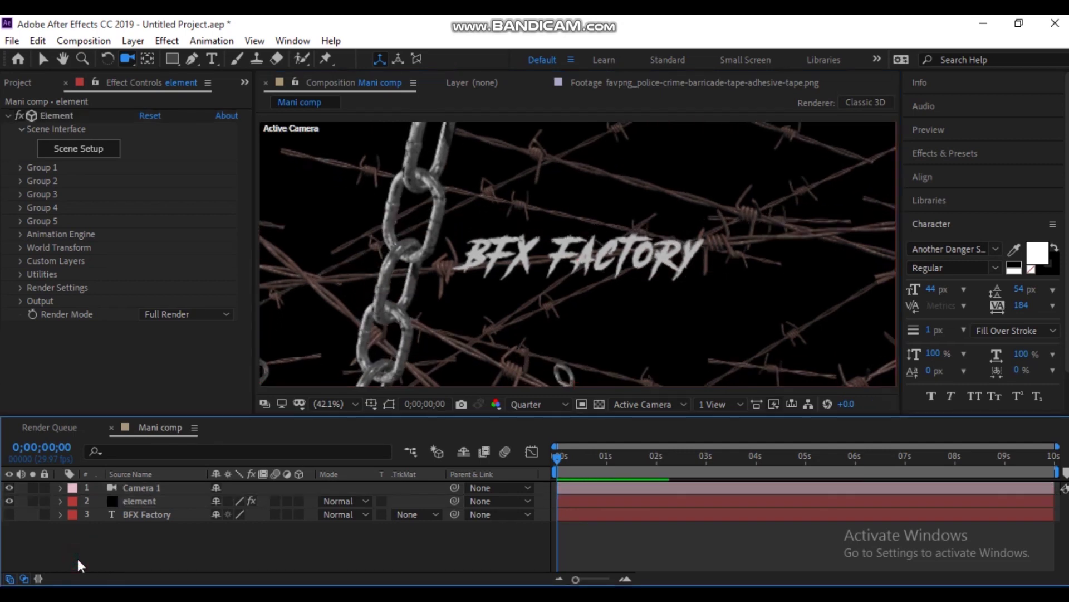
right_click(79, 564)
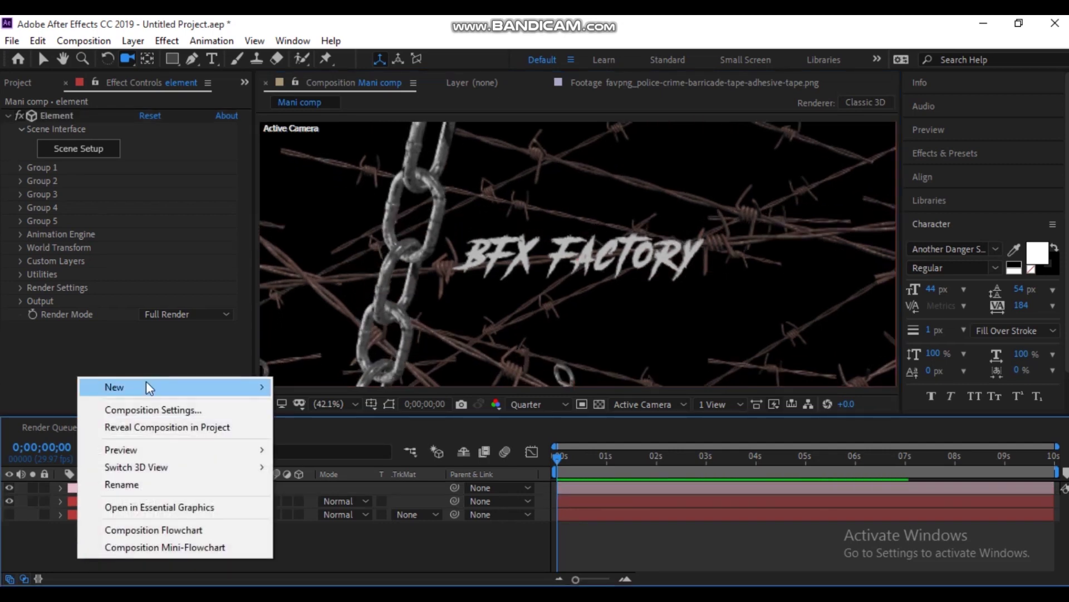
mouse_move(146, 384)
left_click(326, 426)
Step: Create the solid named 'bg' and move it to the bottom of the layer stack
type("bg")
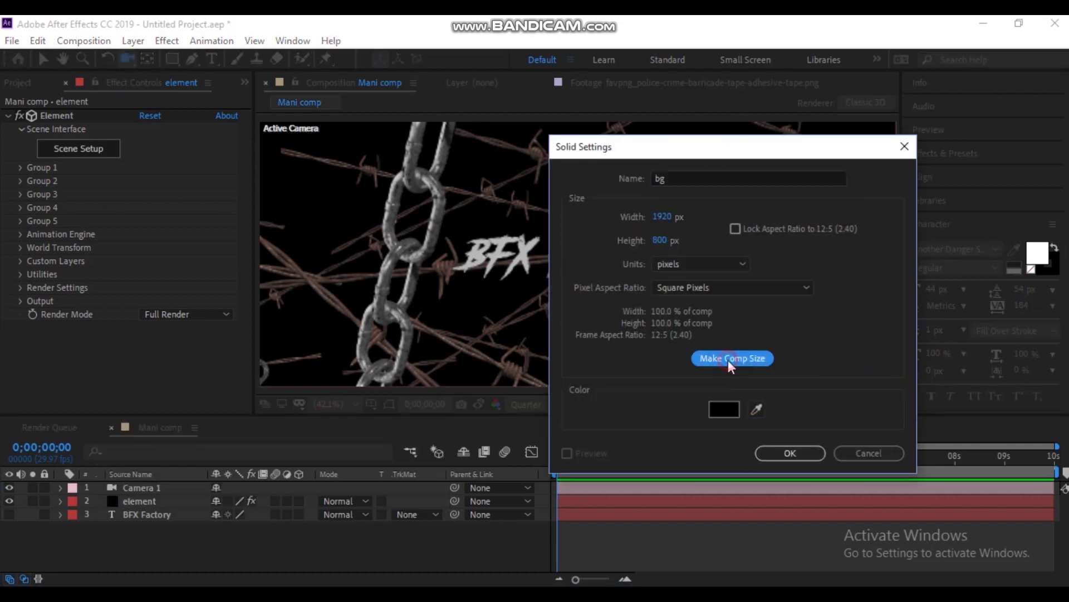
left_click(790, 453)
left_click_drag(143, 485, 134, 552)
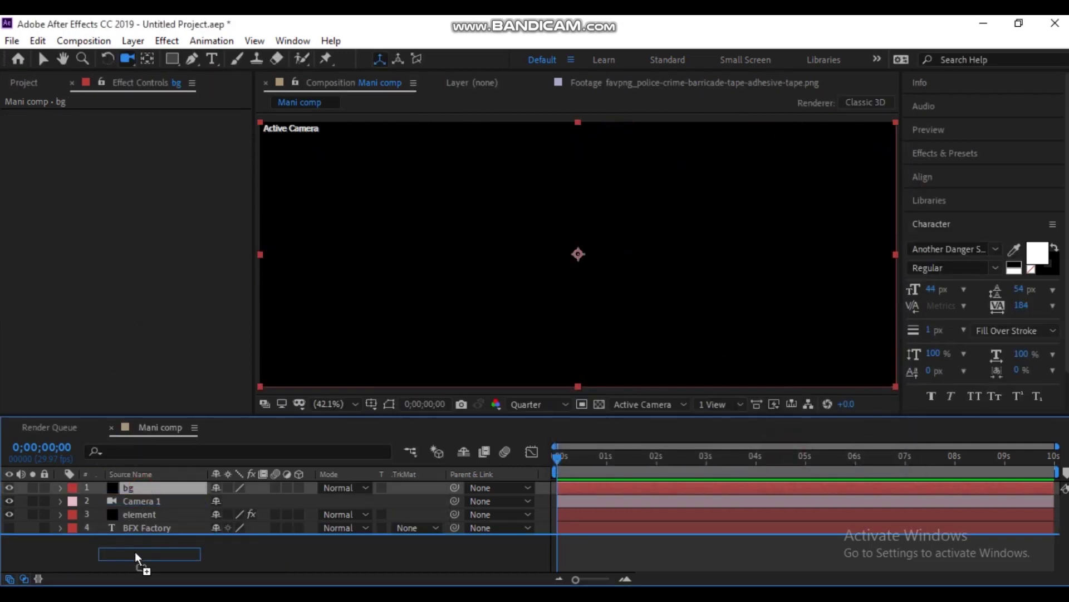
Step: Apply Gradient Ramp to bg with a dark blue-teal End Color 0B1A1E
left_click(945, 152)
left_click(955, 173)
type("gradi")
left_click_drag(989, 217, 131, 527)
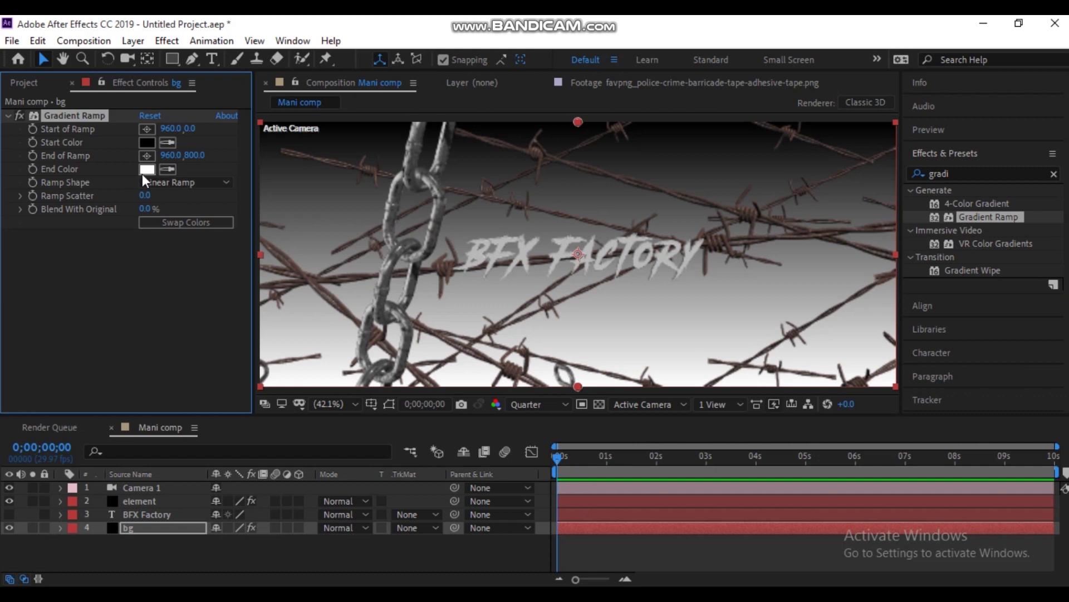
left_click(147, 169)
left_click_drag(823, 409, 825, 475)
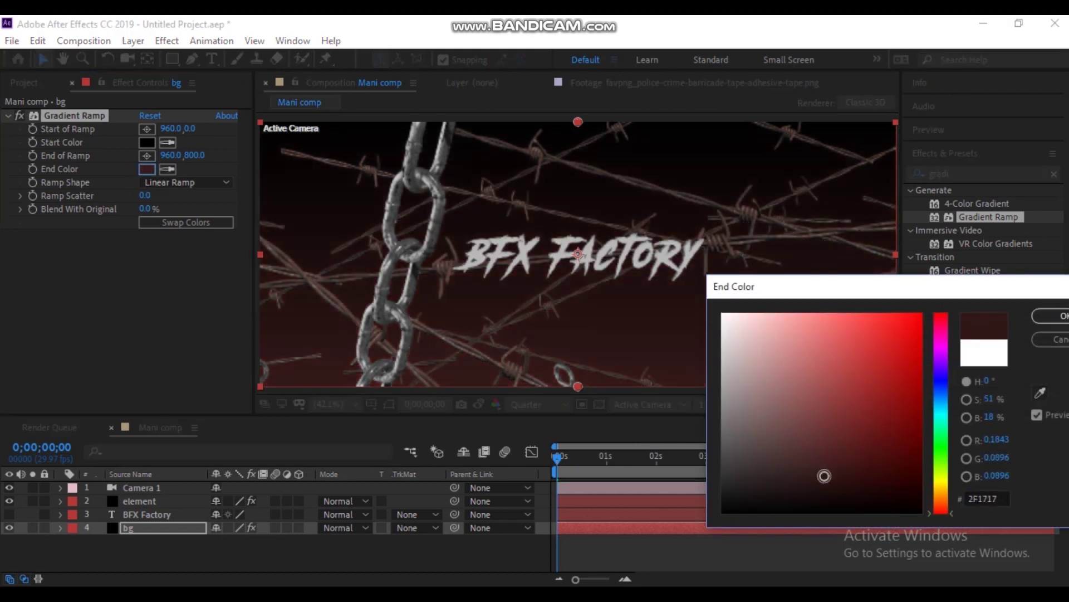
mouse_move(942, 406)
left_mouse_down()
mouse_move(943, 347)
mouse_move(939, 407)
left_mouse_up()
left_click_drag(840, 482, 850, 489)
left_click(1050, 316)
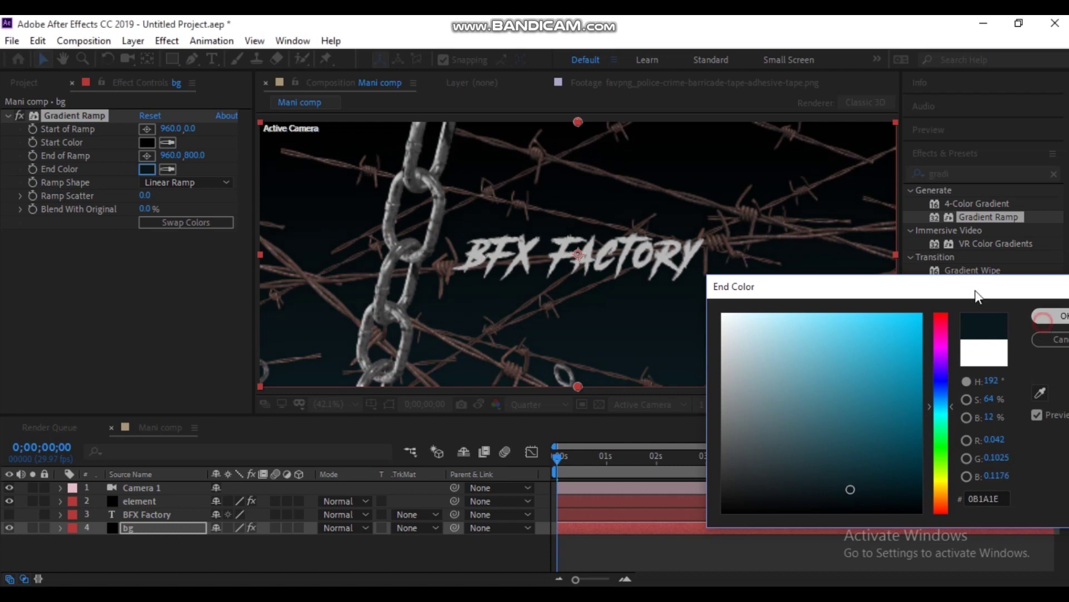
Step: Make the ramp Radial, starting just above the top-left and ending toward the lower right
left_click(175, 182)
left_click(174, 216)
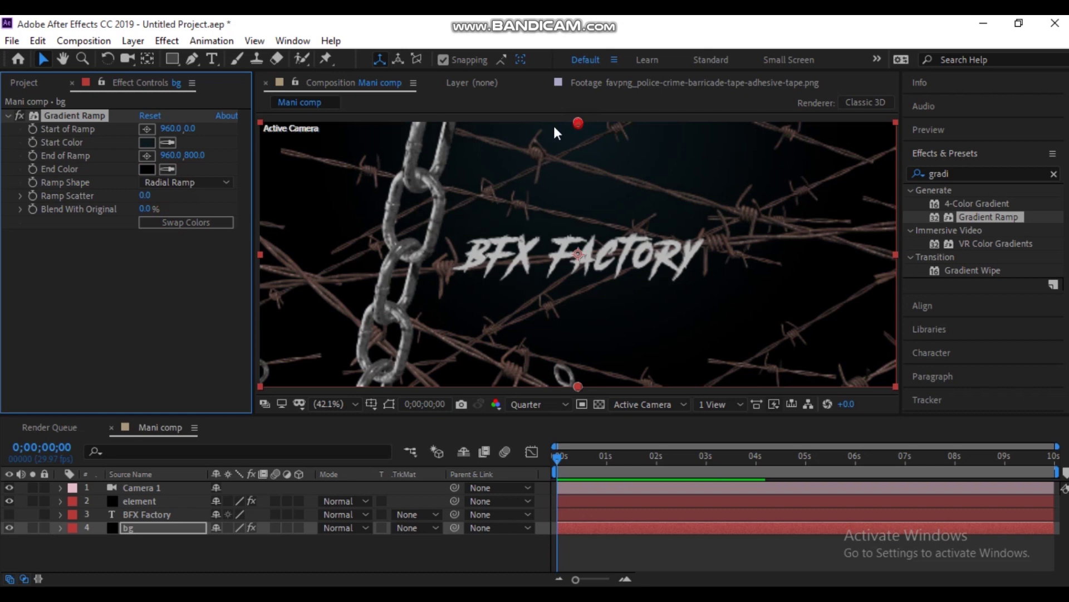
left_click_drag(578, 127, 297, 137)
left_click_drag(578, 386, 803, 329)
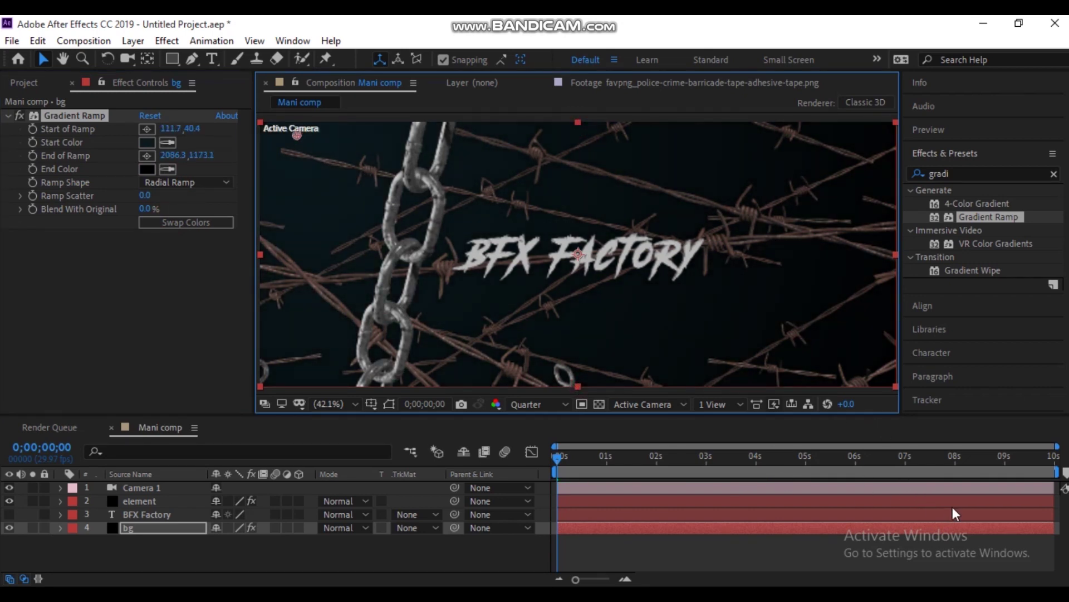
left_click_drag(299, 135, 317, 111)
Step: Set the element layer's SSAO Intensity to 10 and enable ambient occlusion
left_click(141, 500)
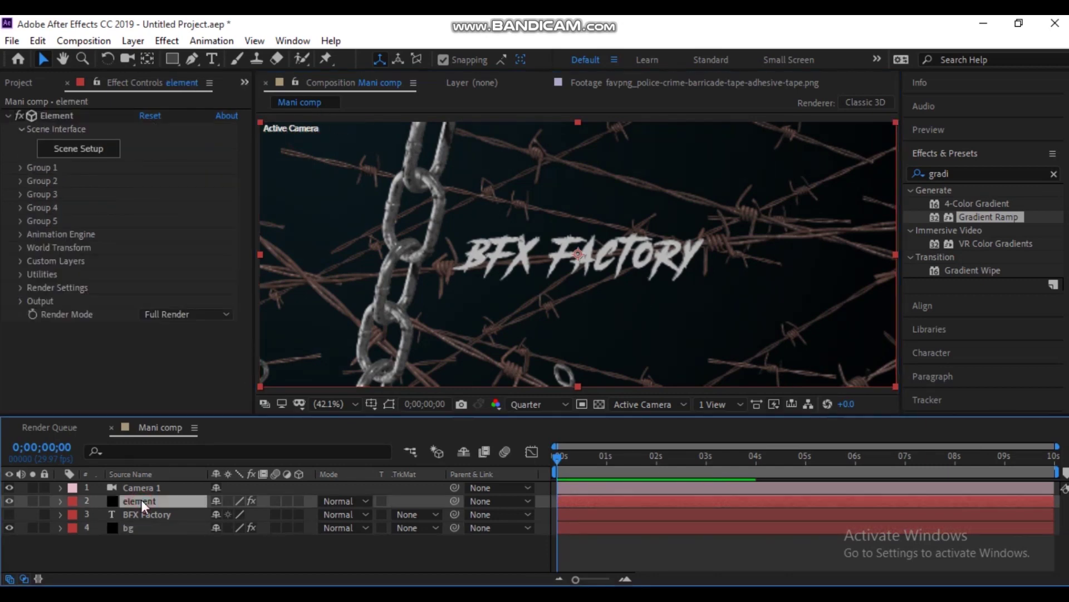
left_click(20, 288)
left_click(35, 286)
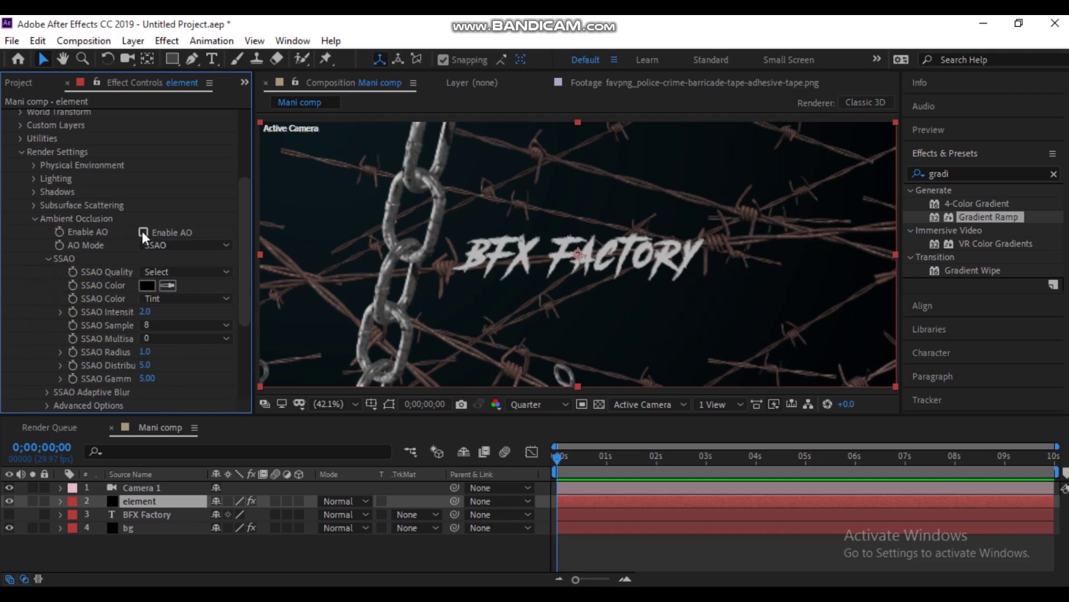
left_click(145, 311)
type("10")
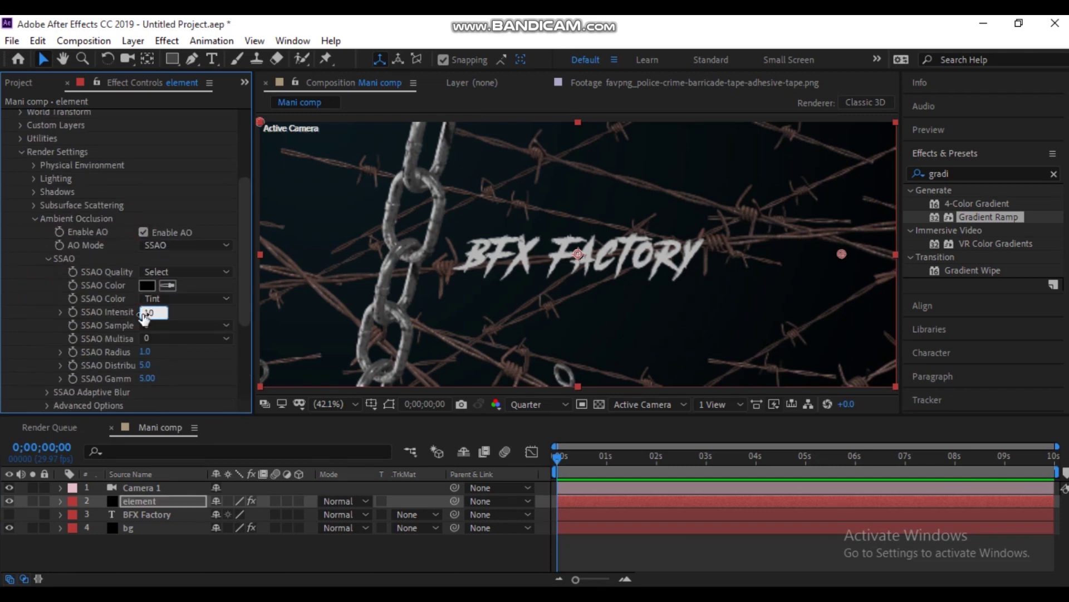
key("Return")
left_click(142, 233)
left_click(143, 232)
left_click(143, 233)
left_click(143, 233)
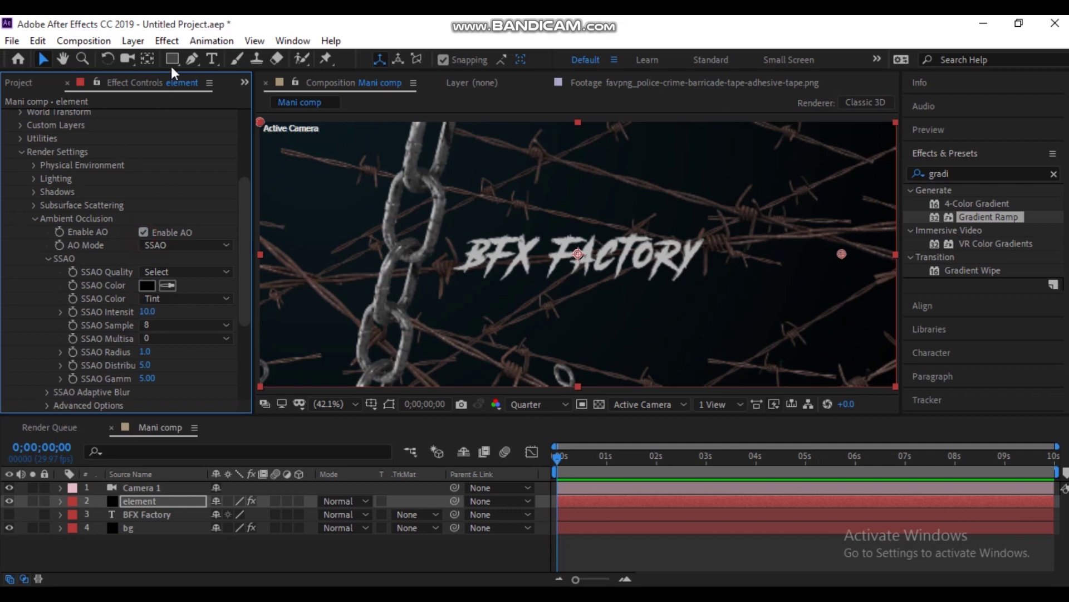
left_click(135, 41)
Step: Create a point light with the colour set to cyan 00C0FF
mouse_move(154, 58)
left_click(429, 99)
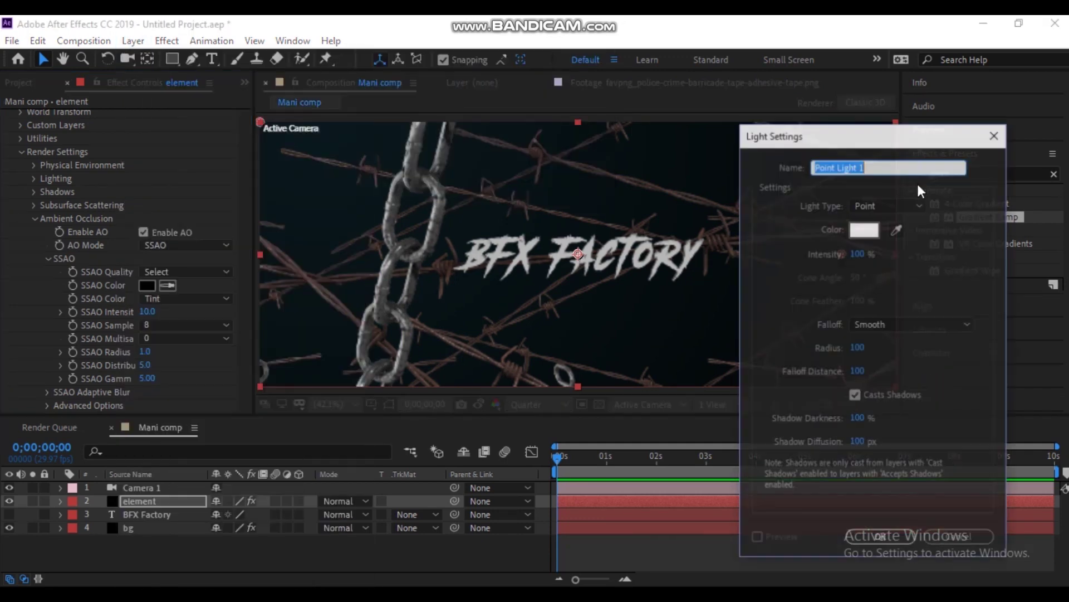
left_click(867, 230)
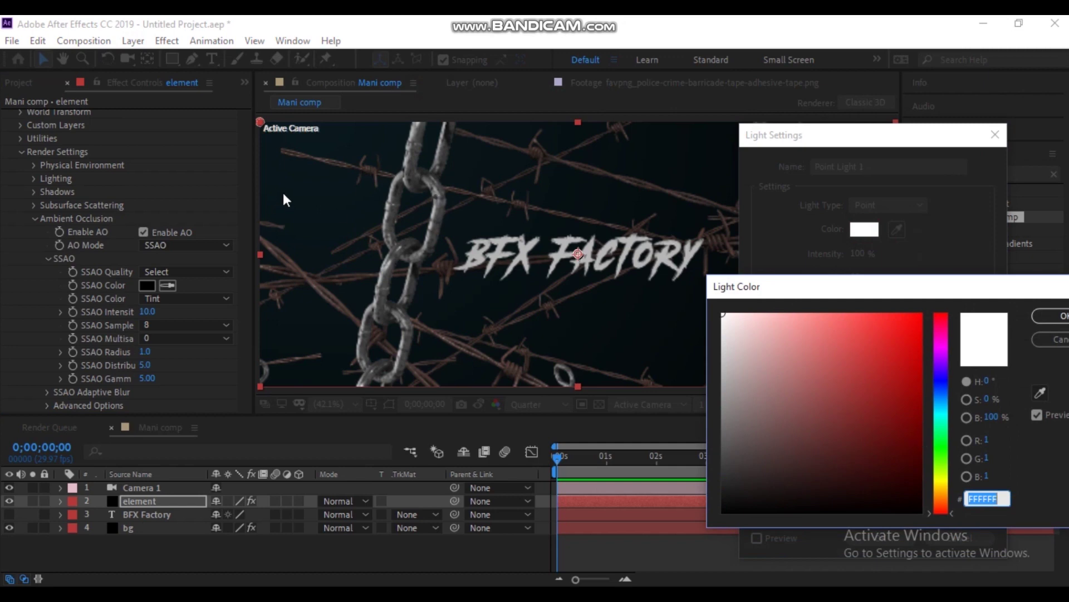
left_click(941, 400)
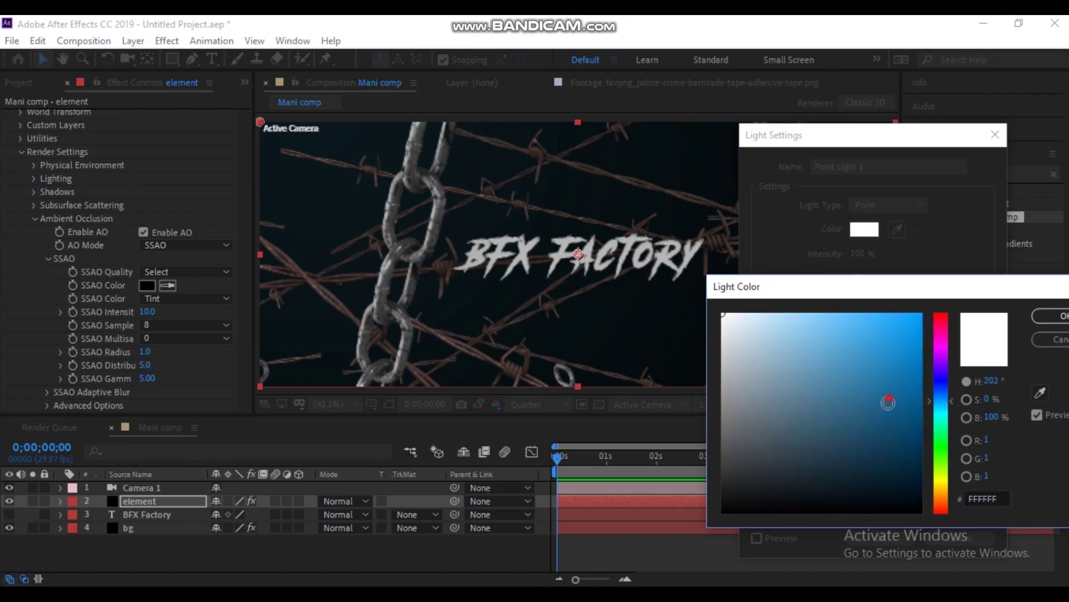
left_click_drag(888, 402, 922, 314)
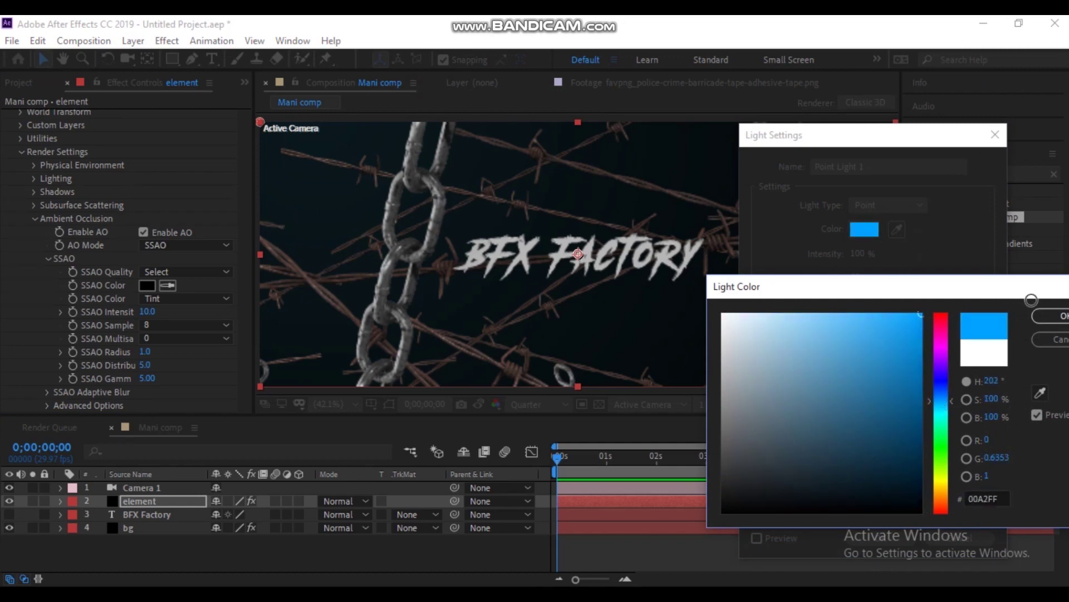
left_click(940, 405)
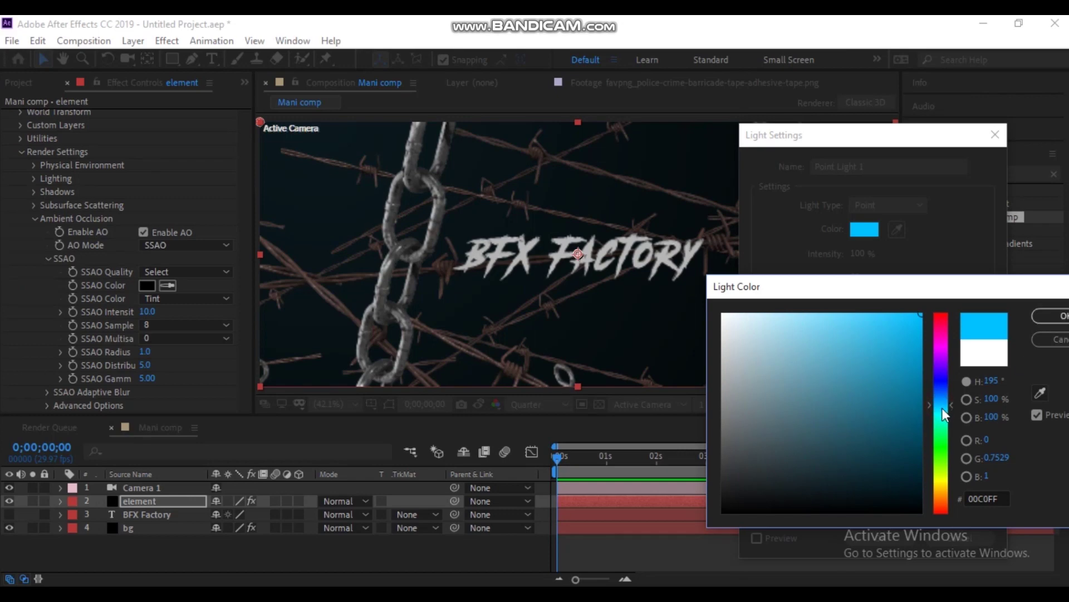
left_click(1060, 316)
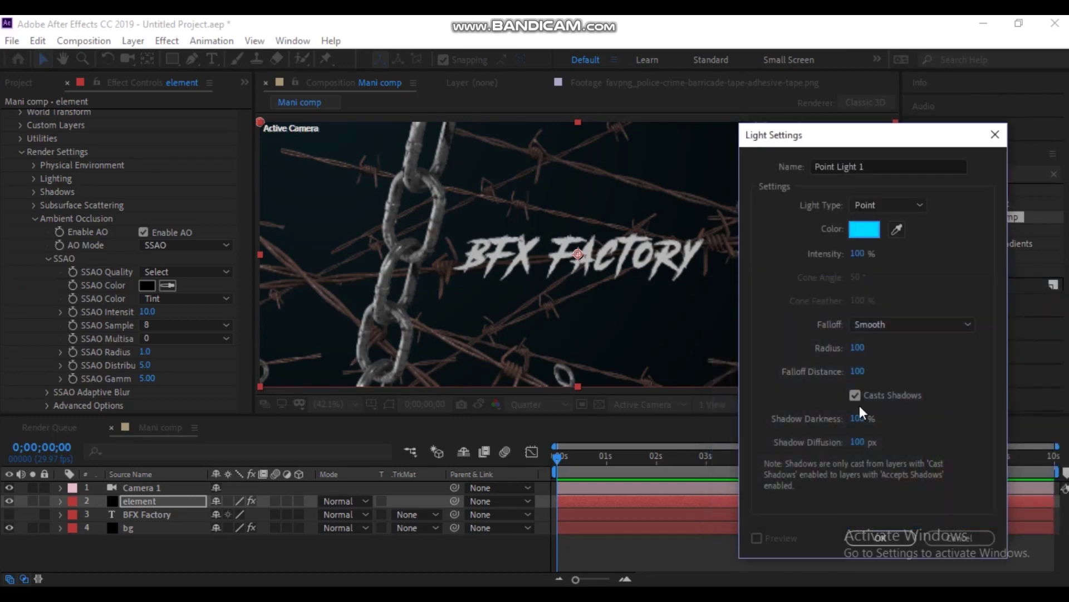
left_click(886, 536)
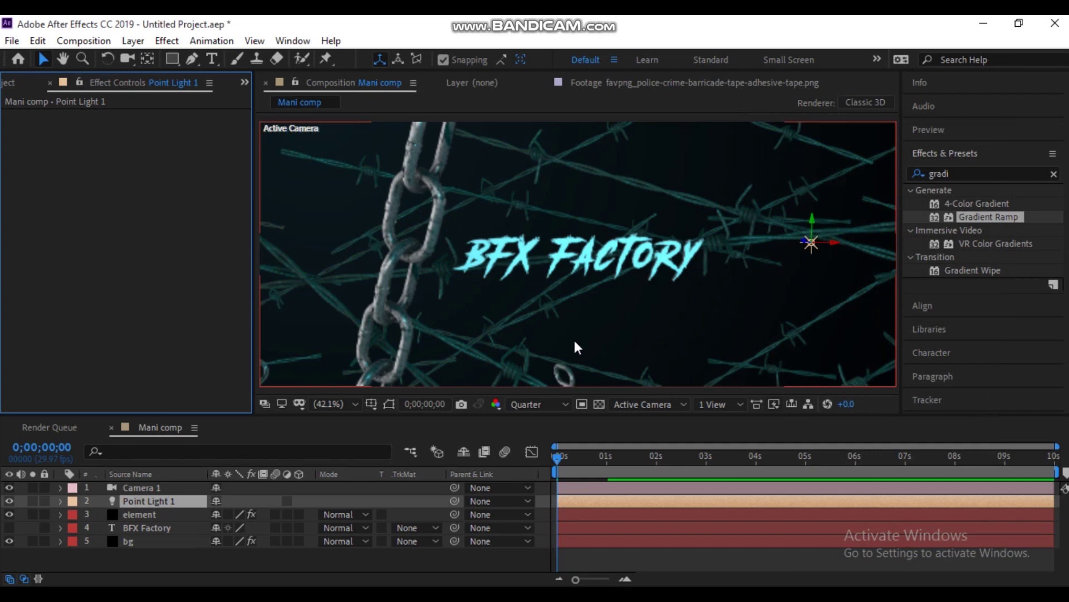
Step: Set the light's Z position to 0 and drag it upward above the frame
left_click(61, 502)
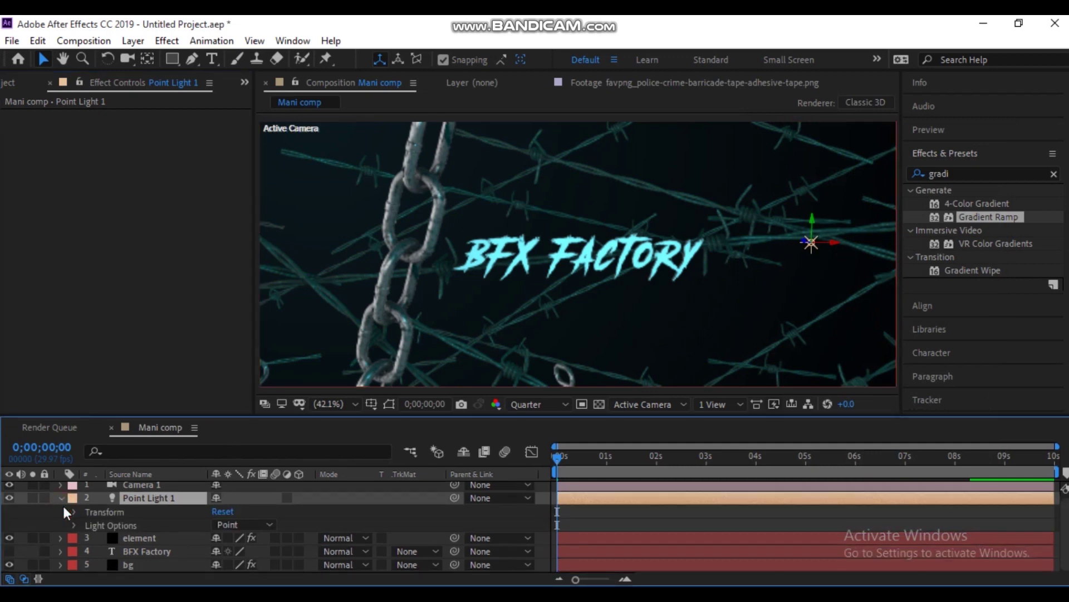
left_click(74, 511)
left_click(281, 519)
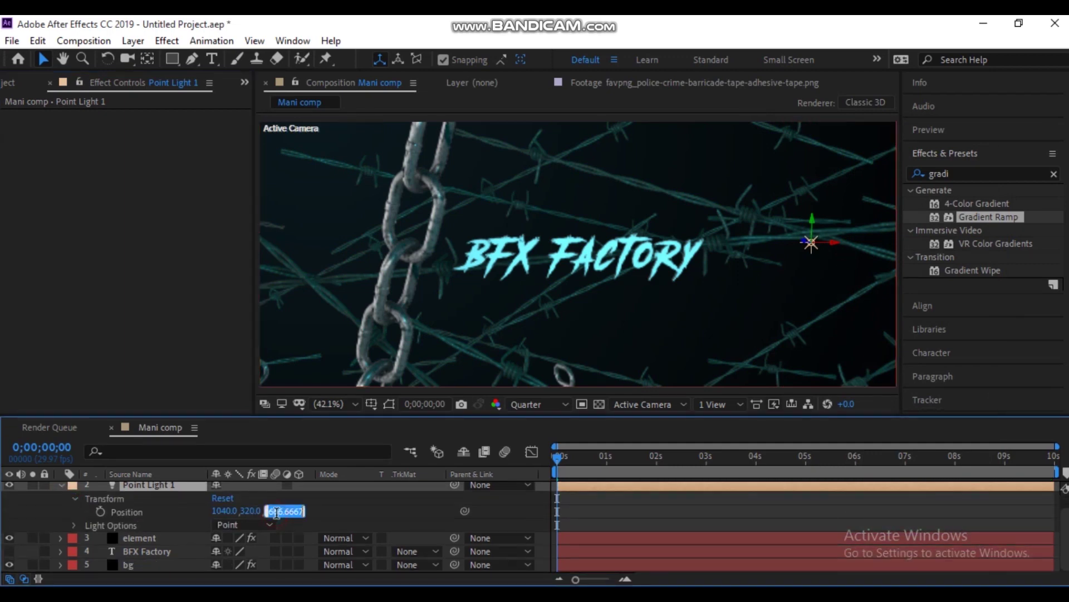
type("0")
key("Return")
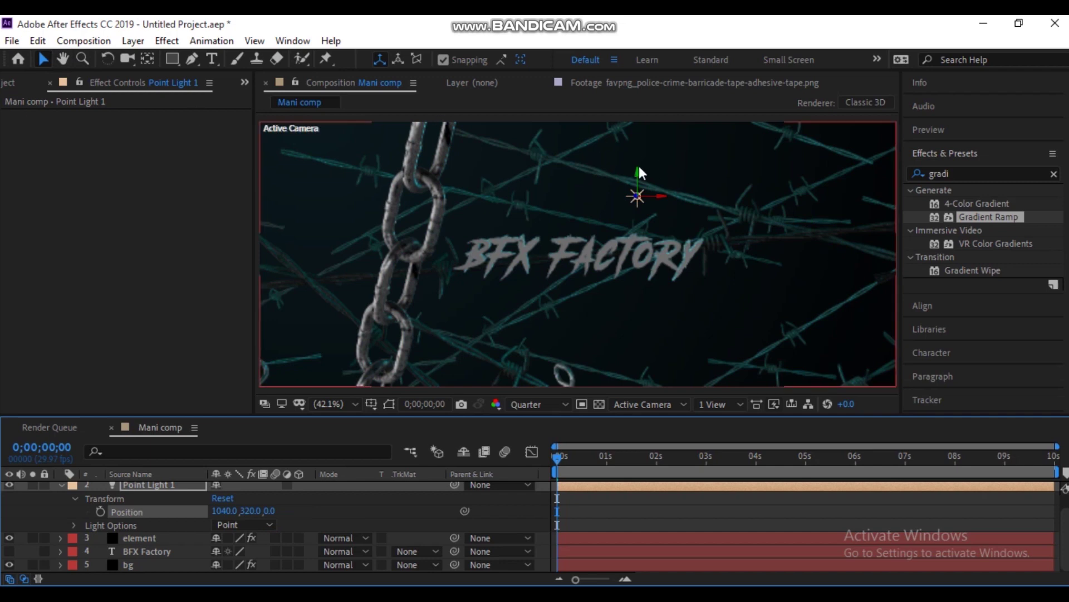
left_click_drag(638, 176, 637, 64)
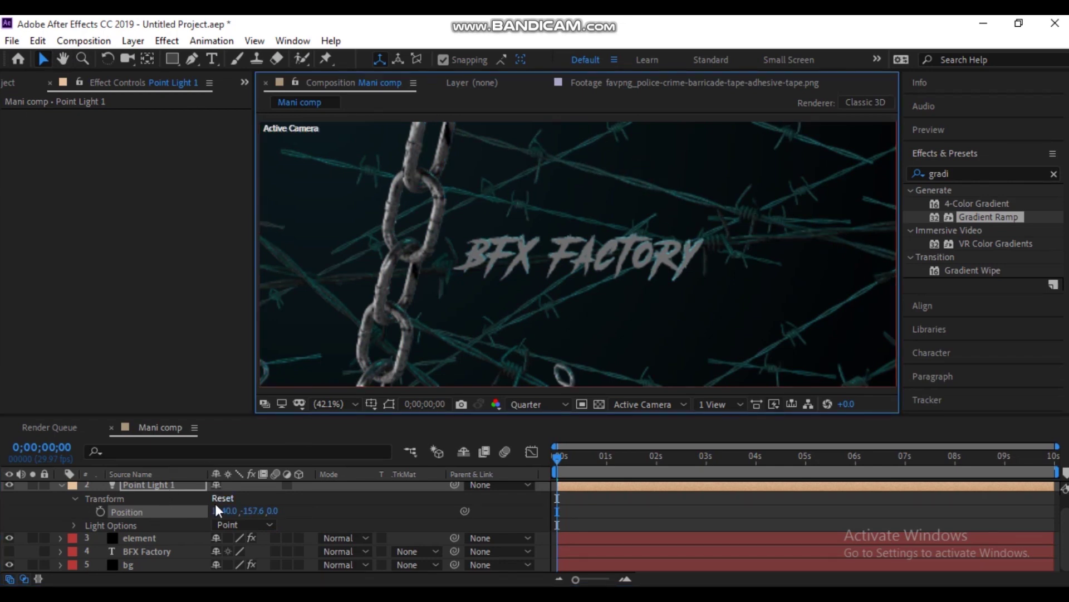
left_click_drag(243, 510, 180, 510)
mouse_move(461, 513)
left_mouse_down()
mouse_move(237, 482)
mouse_move(712, 511)
left_mouse_up()
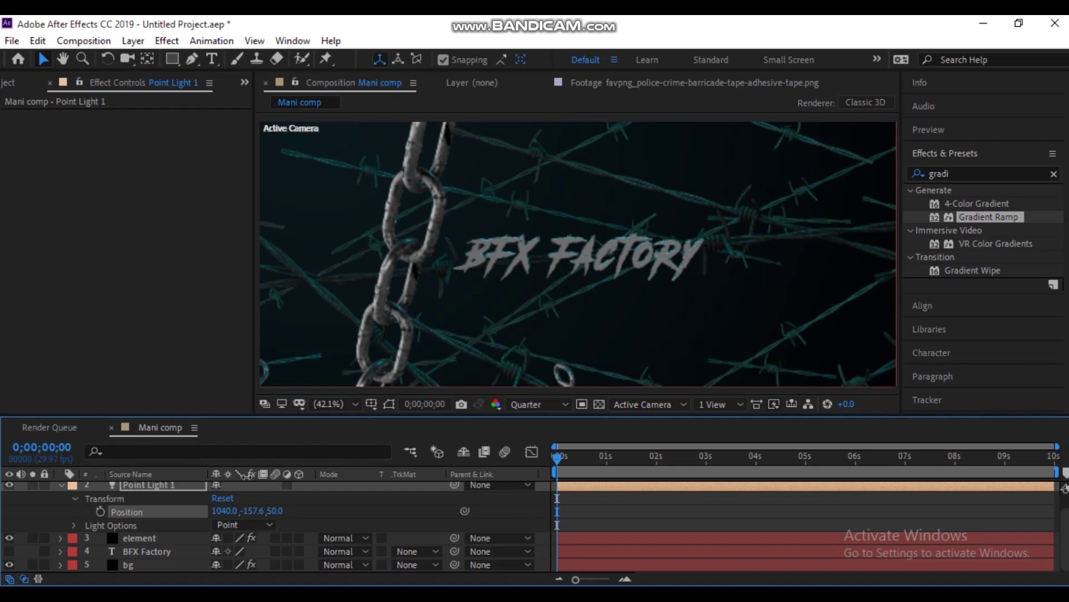
Step: Zero the light's Y and Z position so it sits at 1040, 0, 0
left_click(274, 510)
type("0")
key("Return")
left_click(253, 510)
type("0")
key("Return")
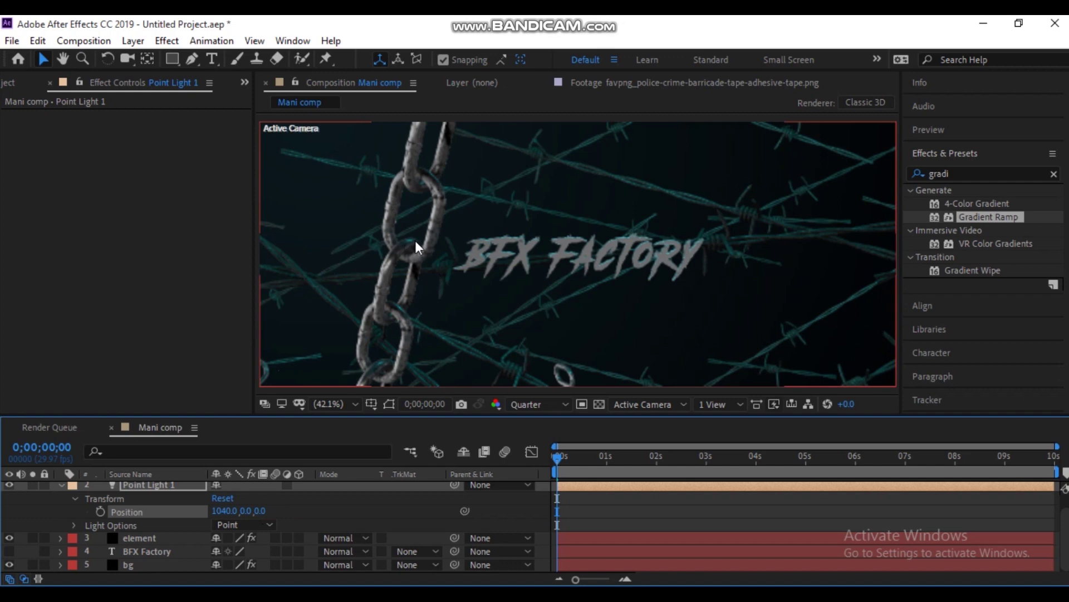
left_click(61, 486)
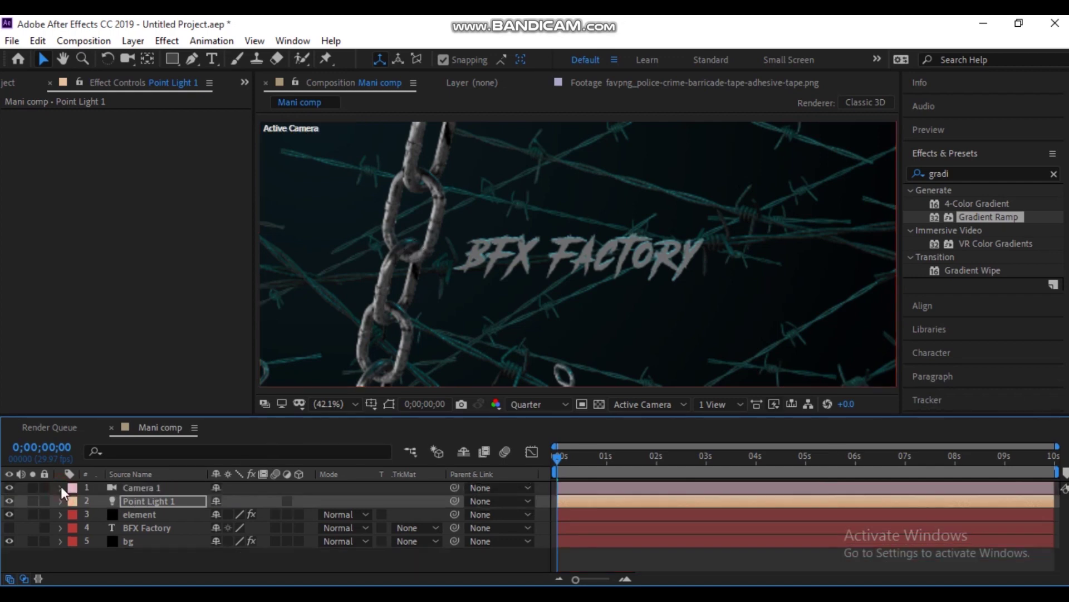
Step: Open Element's 3D scene setup and select the extruded BFX FACTORY text model
left_click(144, 515)
left_click(86, 156)
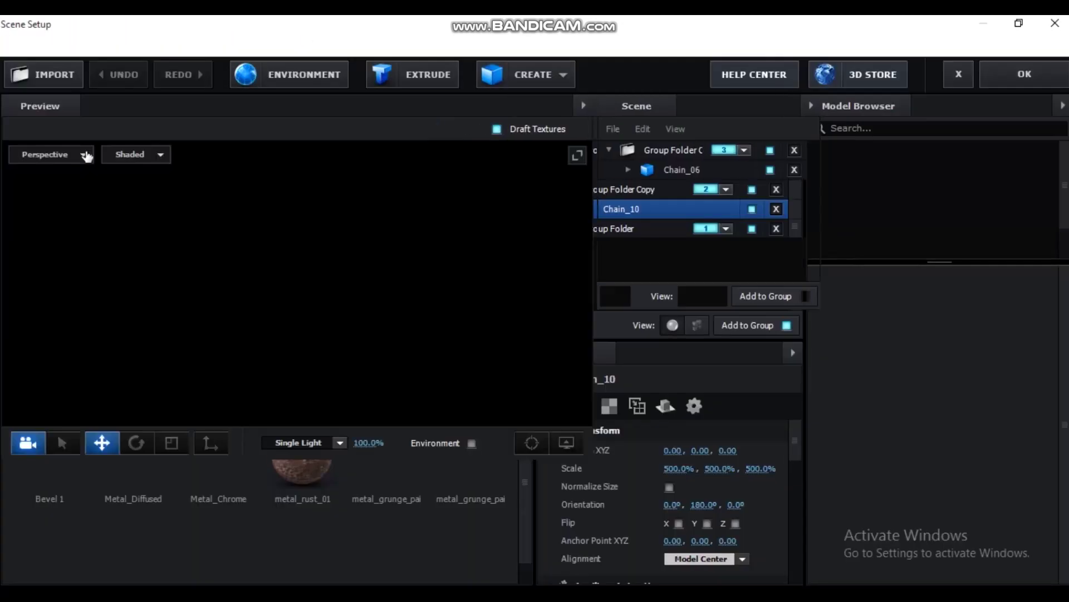
scroll(87, 518, "up", 3)
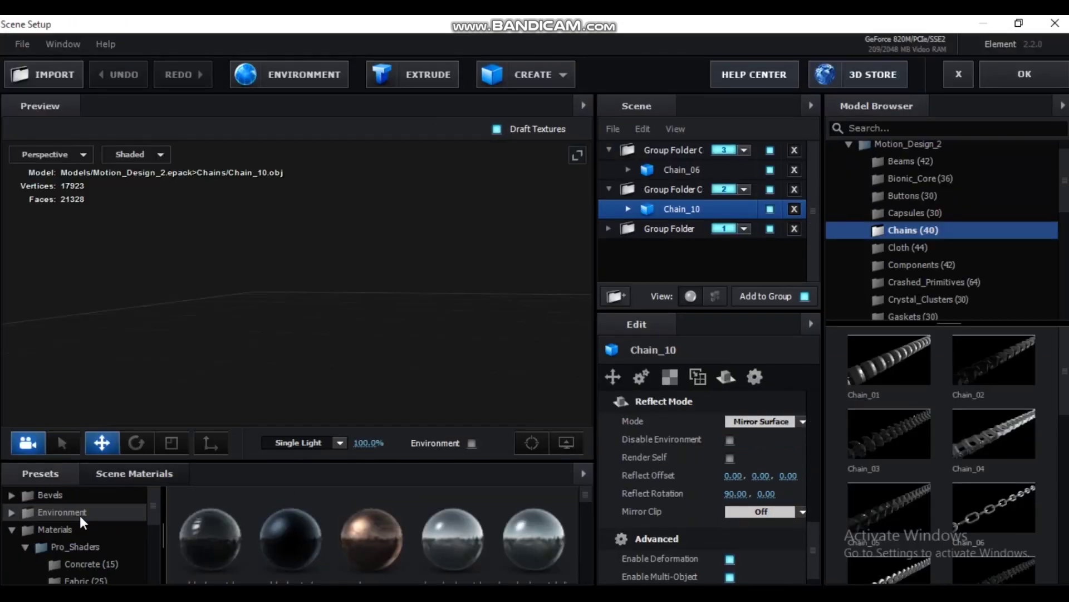
left_click(675, 234)
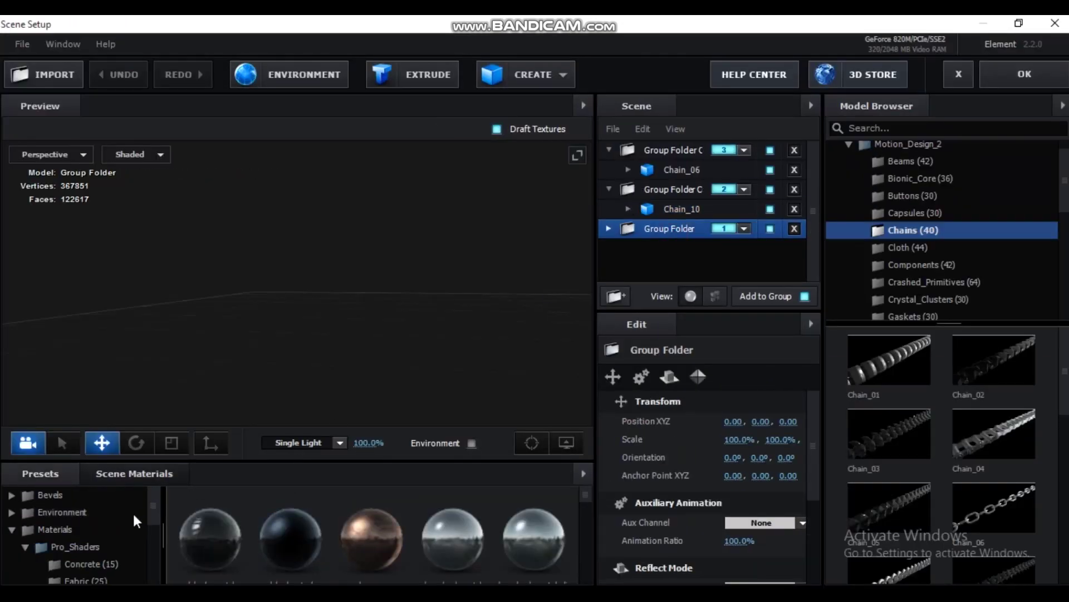
left_click(25, 549)
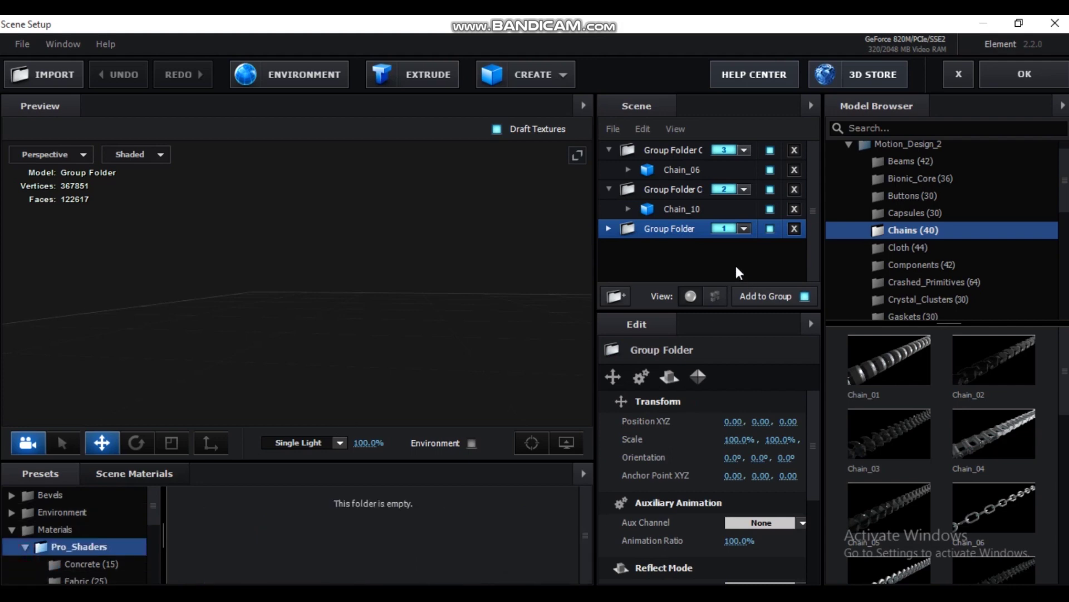
left_click(607, 229)
left_click(691, 252)
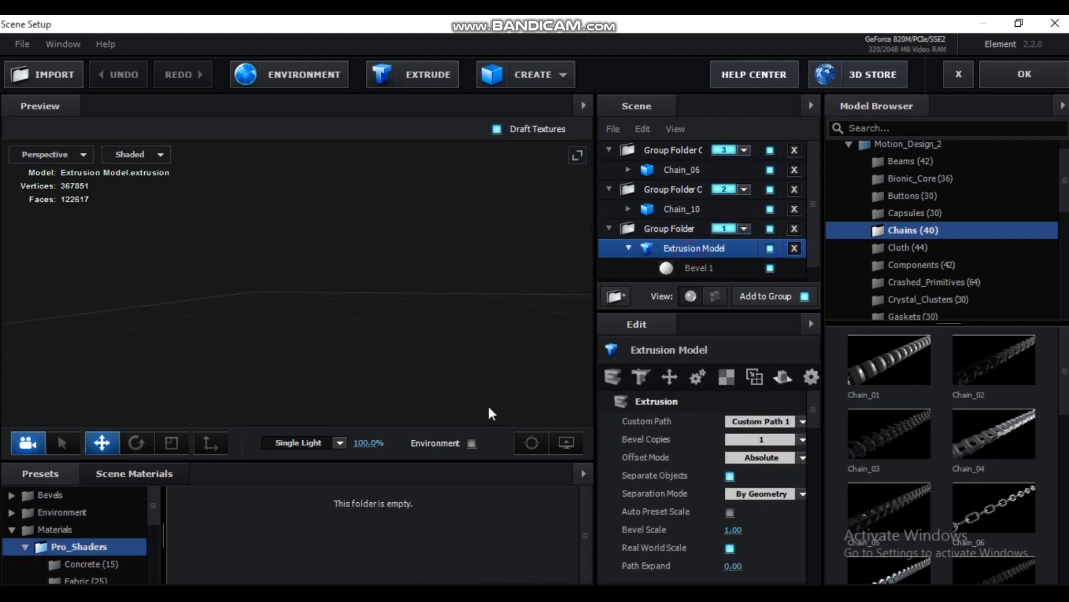
left_click(531, 442)
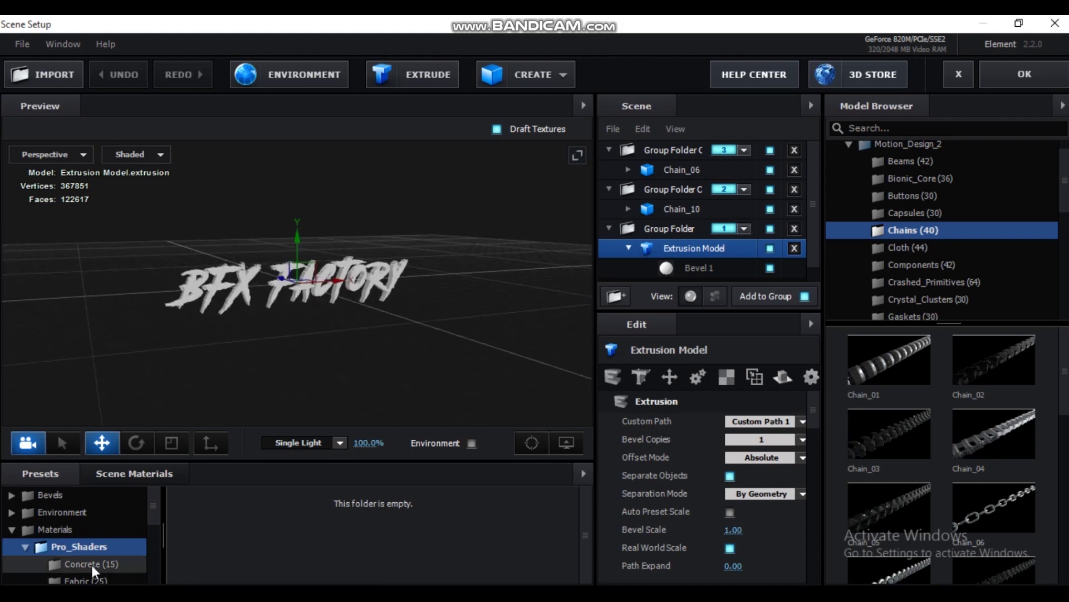
Step: Apply the Physical Bright_Light material to the text and return to After Effects
left_click(23, 547)
left_click(64, 565)
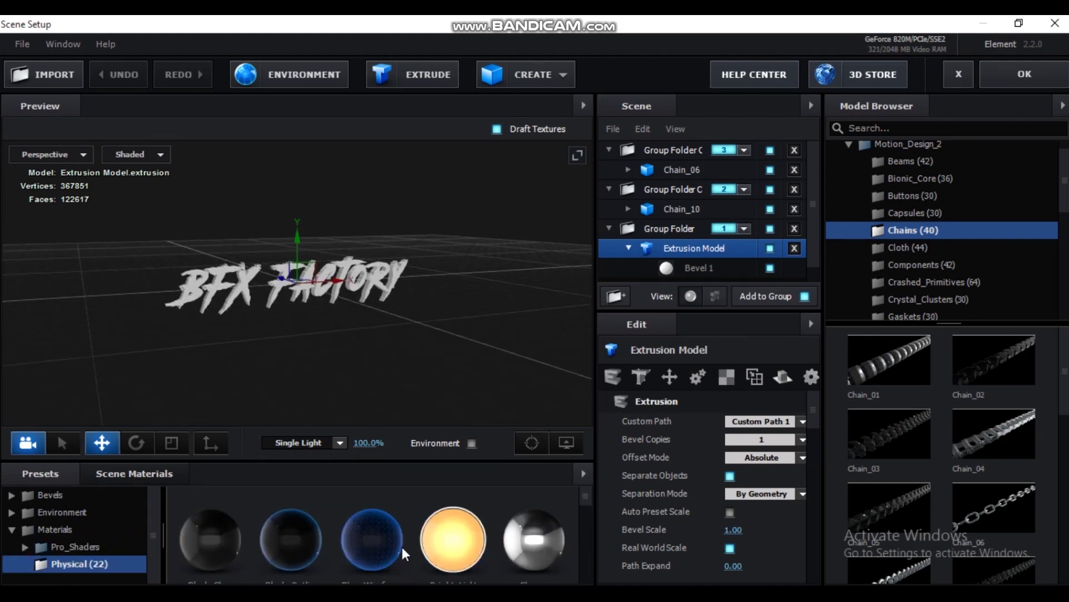
scroll(349, 541, "down", 1)
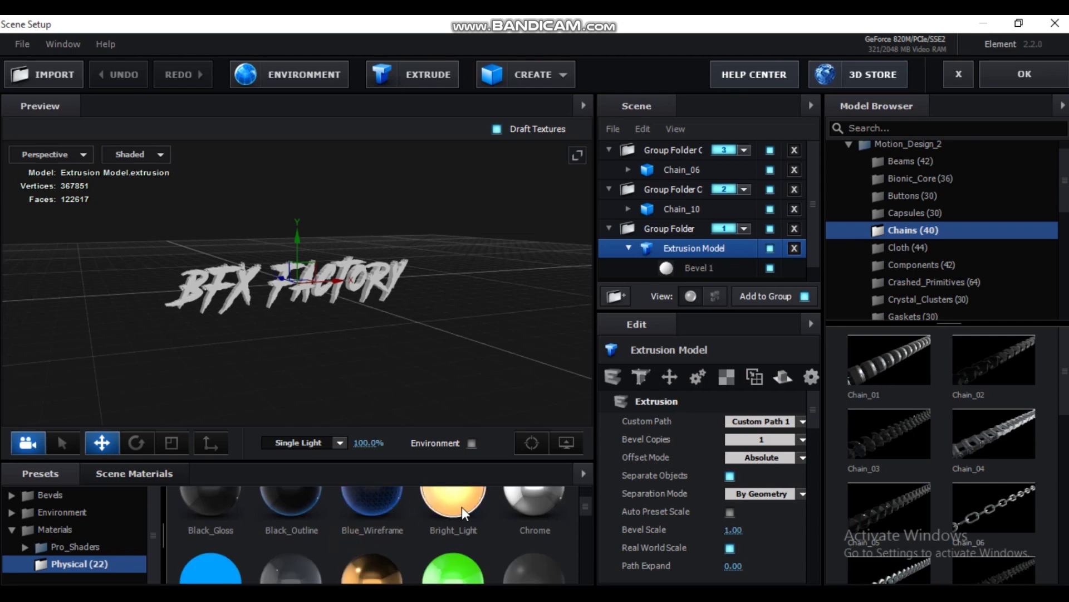
left_click_drag(462, 506, 425, 288)
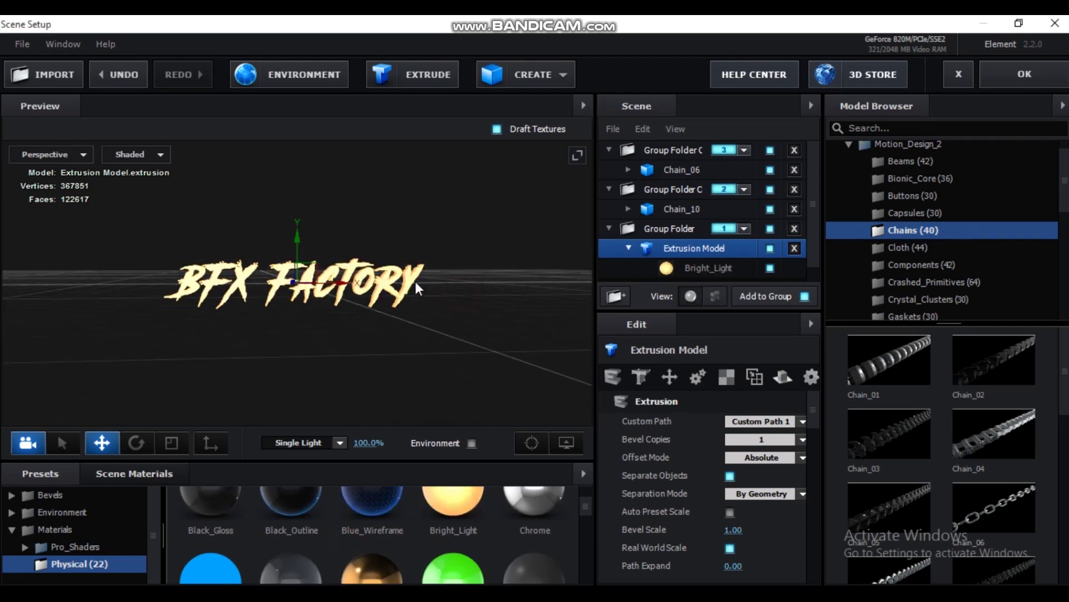
left_click(1039, 87)
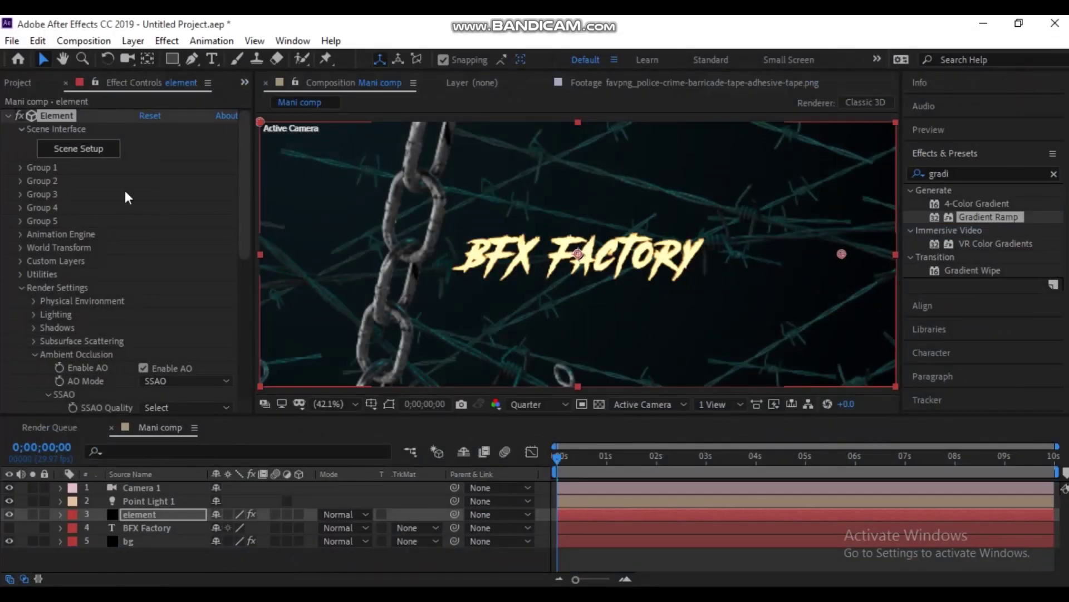
Step: Add the police tape image to Mani comp and scale it to 25%
left_click(23, 84)
double_click(61, 225)
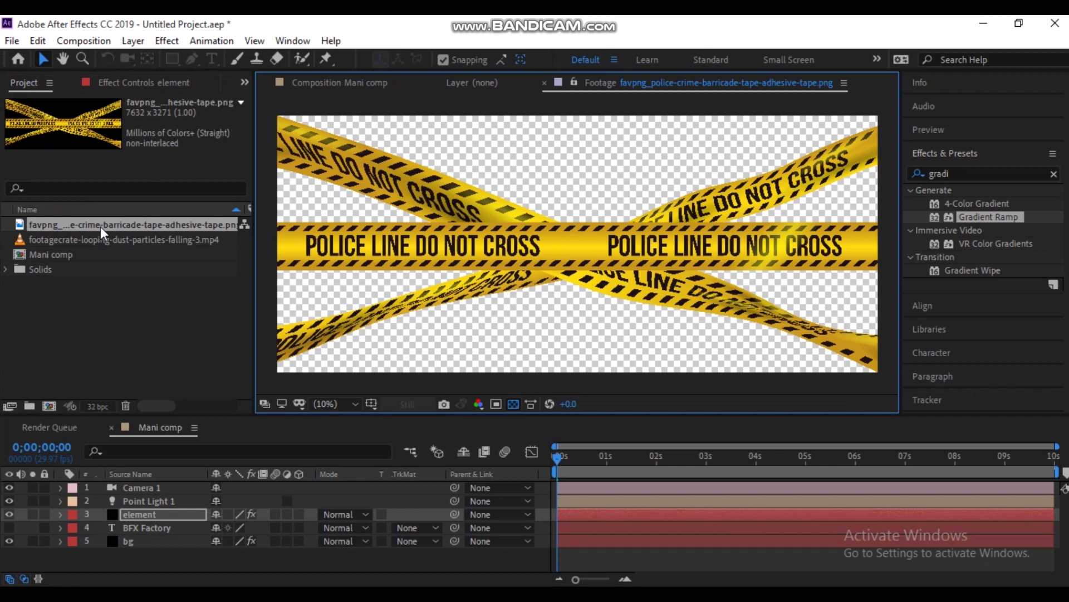
left_click_drag(100, 227, 121, 535)
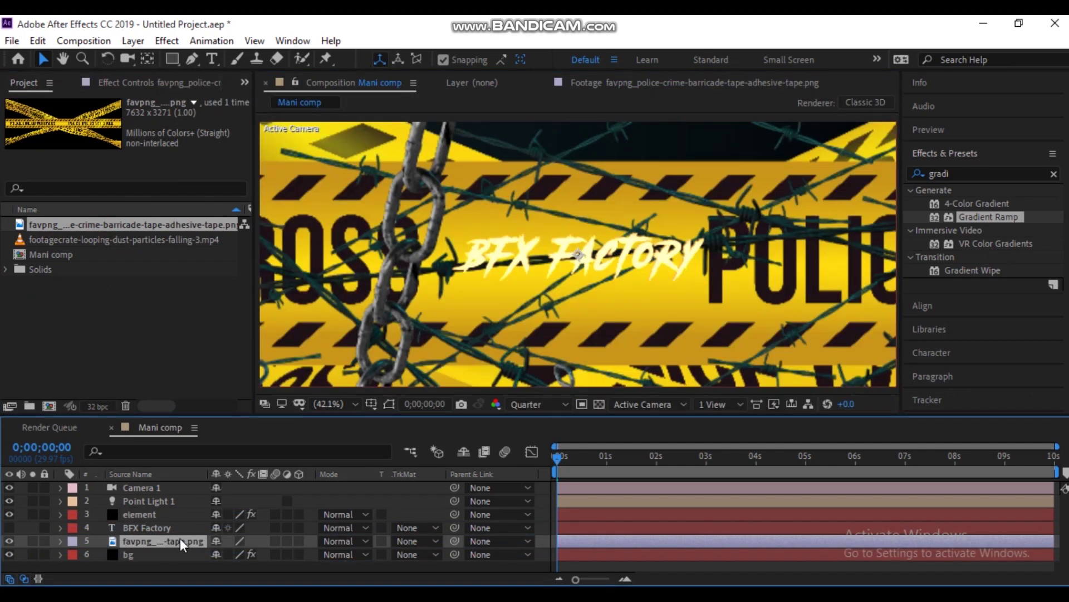
left_click(59, 541)
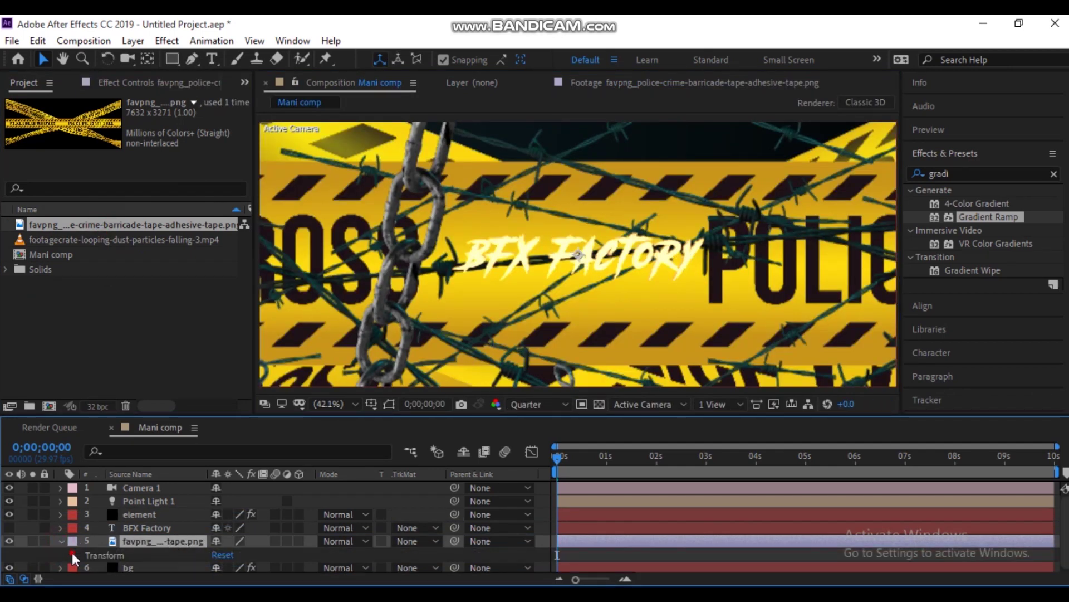
left_click(72, 553)
left_click_drag(236, 540, 171, 541)
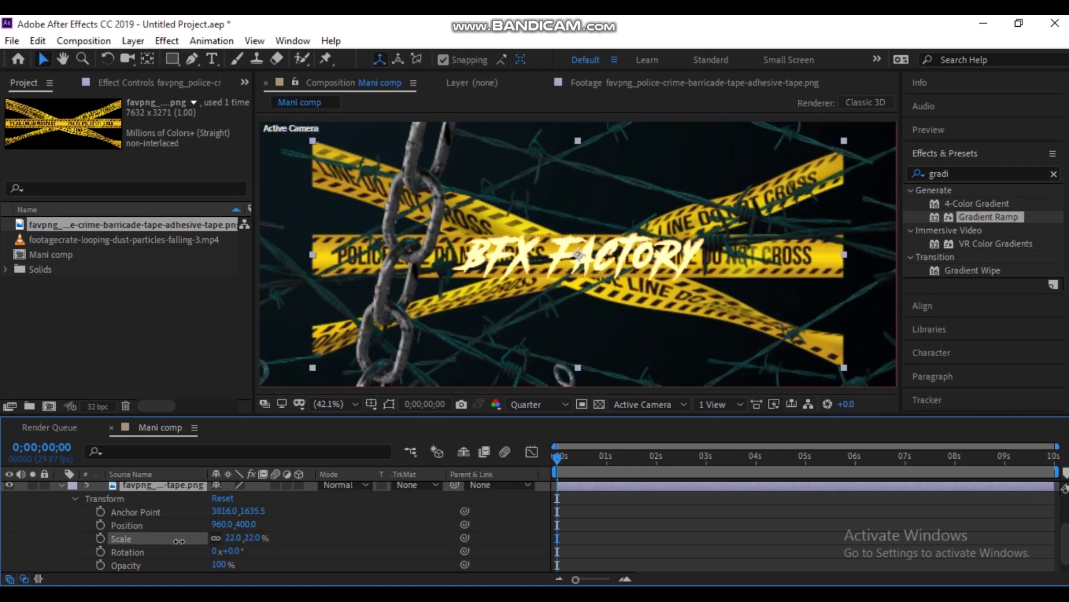
mouse_move(171, 540)
left_mouse_down()
mouse_move(185, 549)
mouse_move(153, 566)
left_mouse_up()
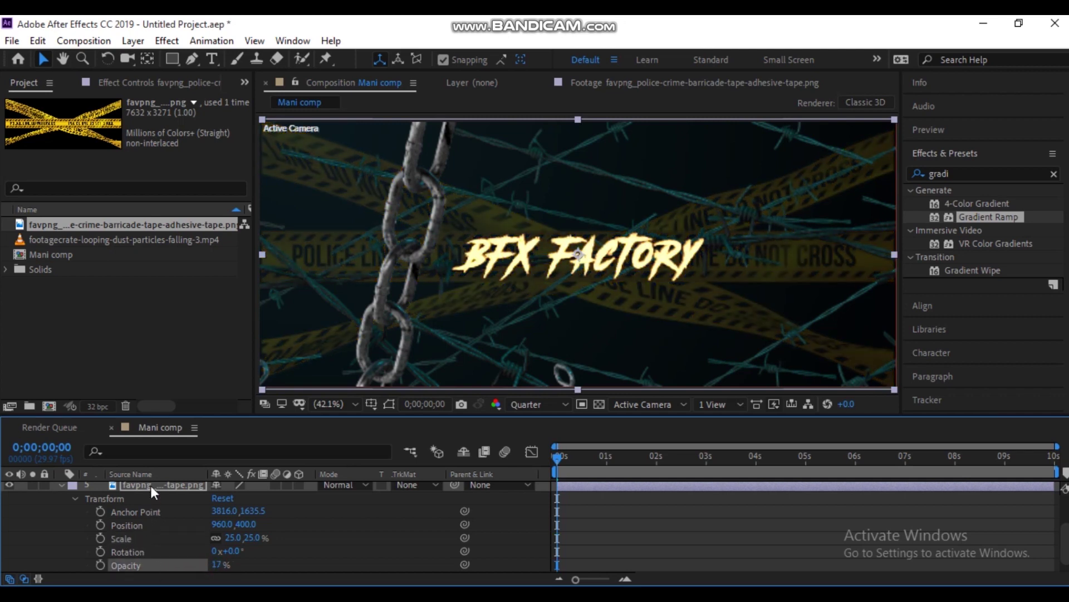
left_click(62, 484)
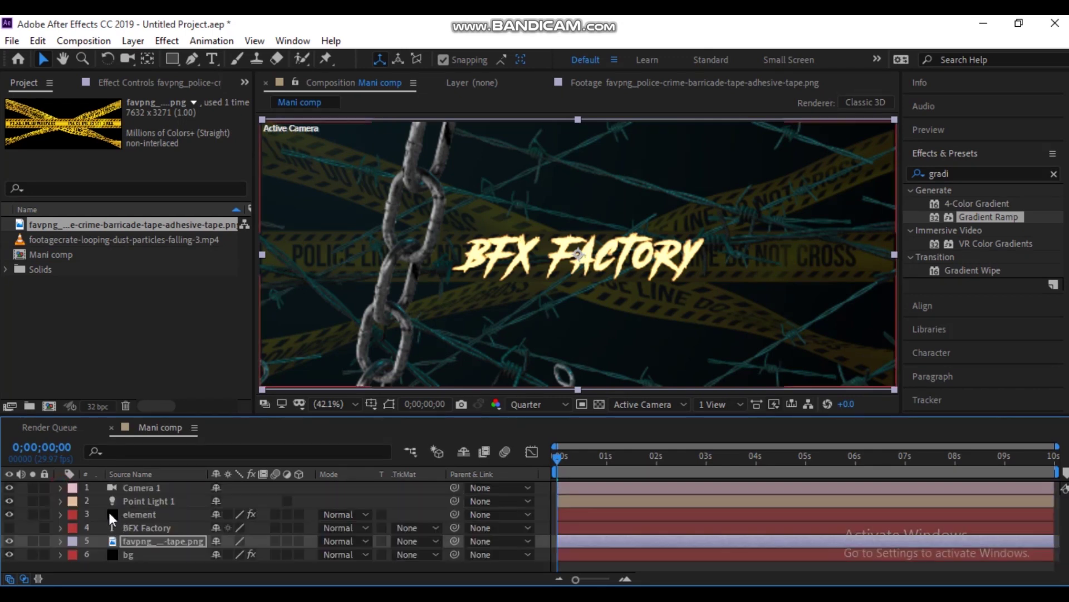
Step: Pre-compose the tape layer, moving all attributes, and apply Tint to the precomp
right_click(136, 542)
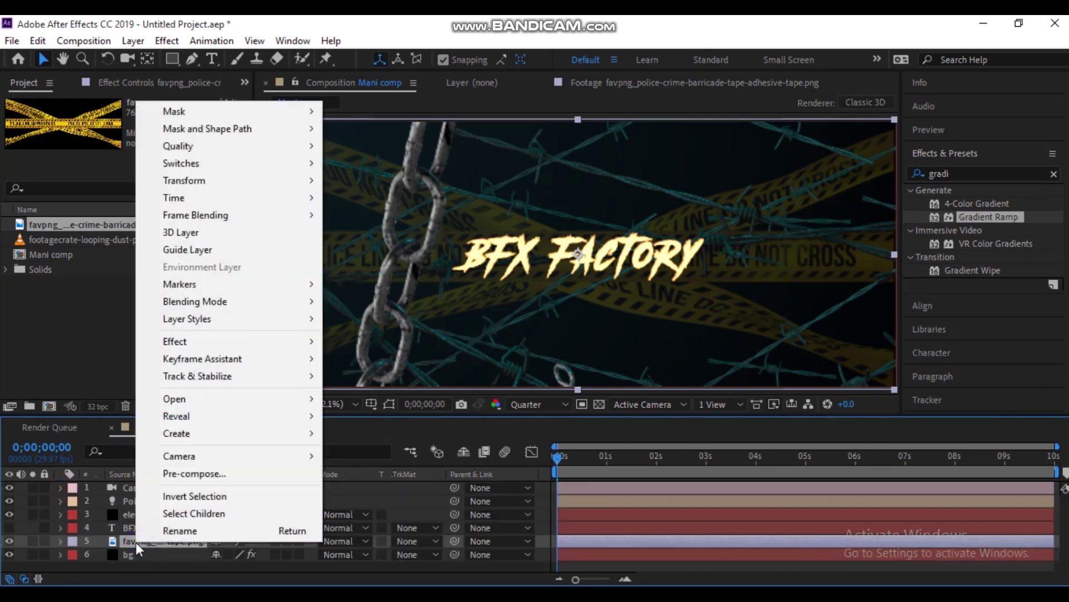
left_click(219, 475)
left_click(338, 246)
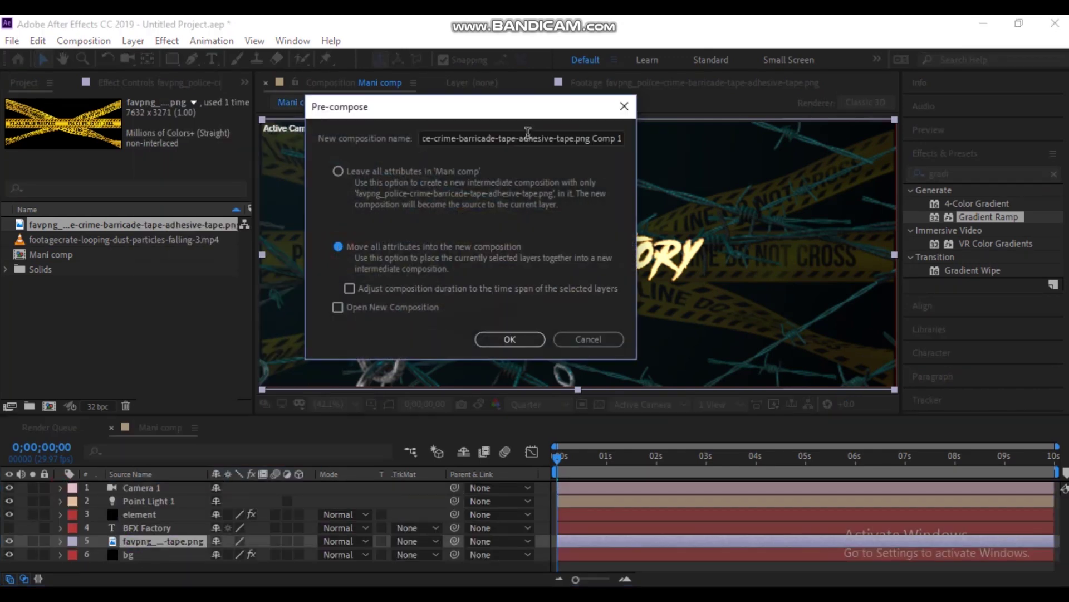
left_click(524, 344)
left_click(993, 173)
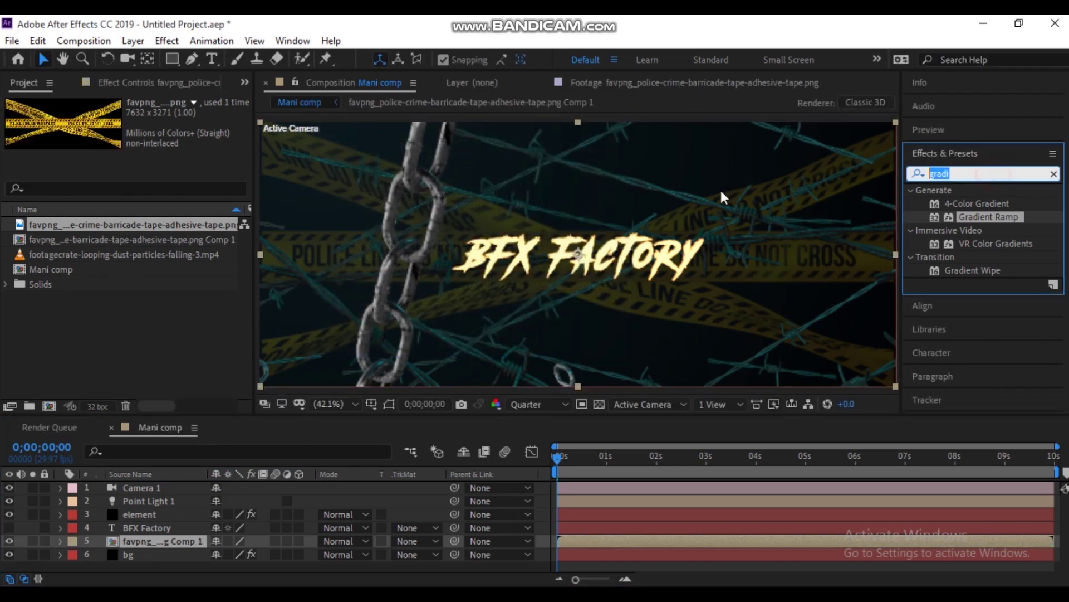
type("tint")
left_click_drag(962, 207, 167, 540)
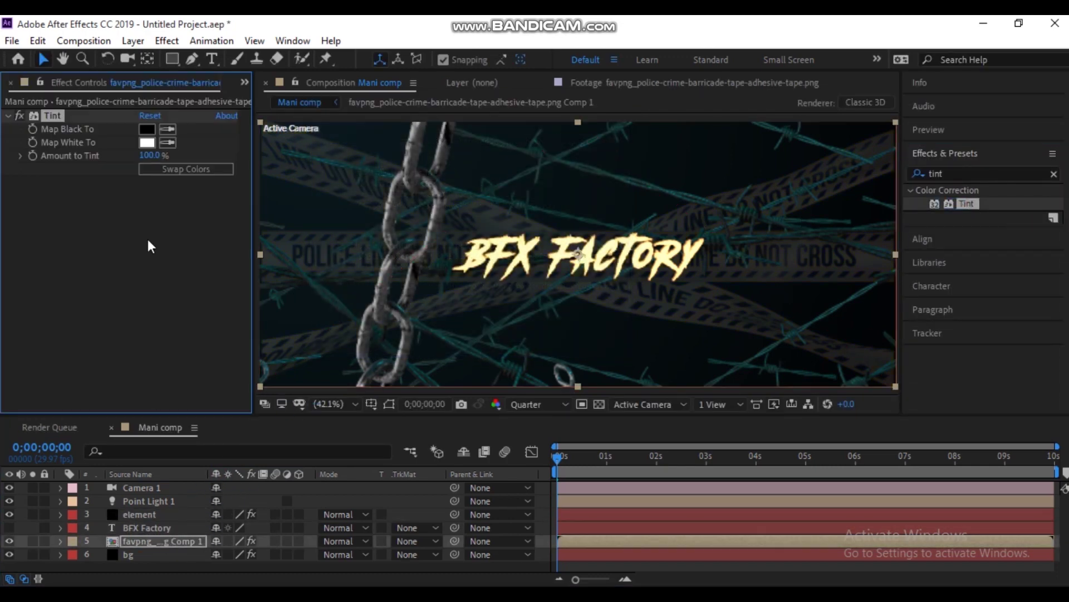
Step: Add Levels to the tape precomp with Input Black 0.2 and Input White 0.5451
left_click(1006, 171)
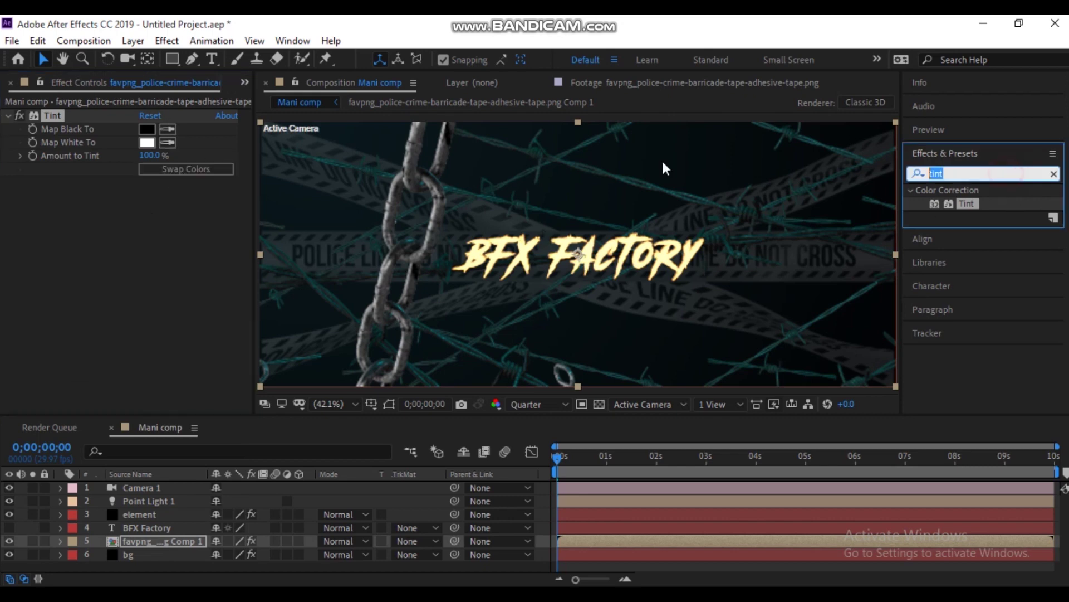
type("leve")
left_click_drag(972, 218, 146, 541)
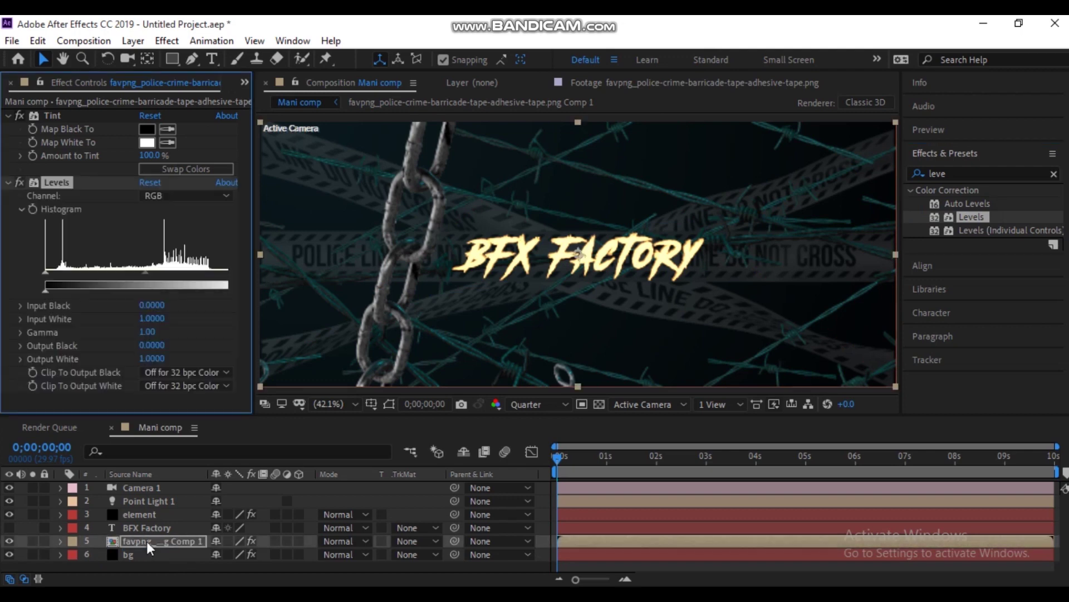
left_click_drag(44, 271, 85, 273)
left_click_drag(223, 271, 156, 273)
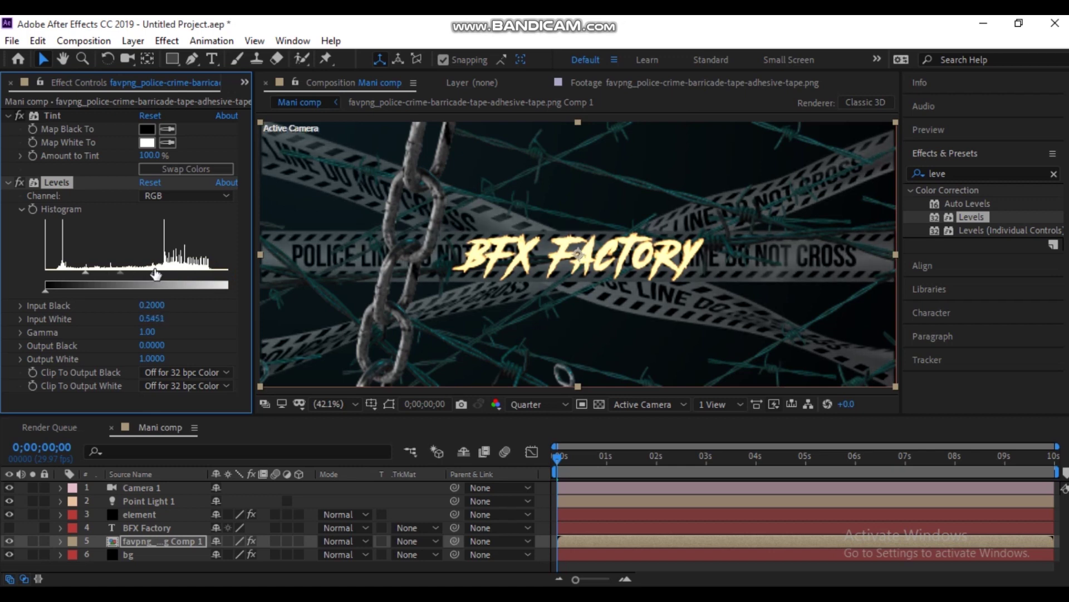
left_click(8, 115)
left_click(7, 129)
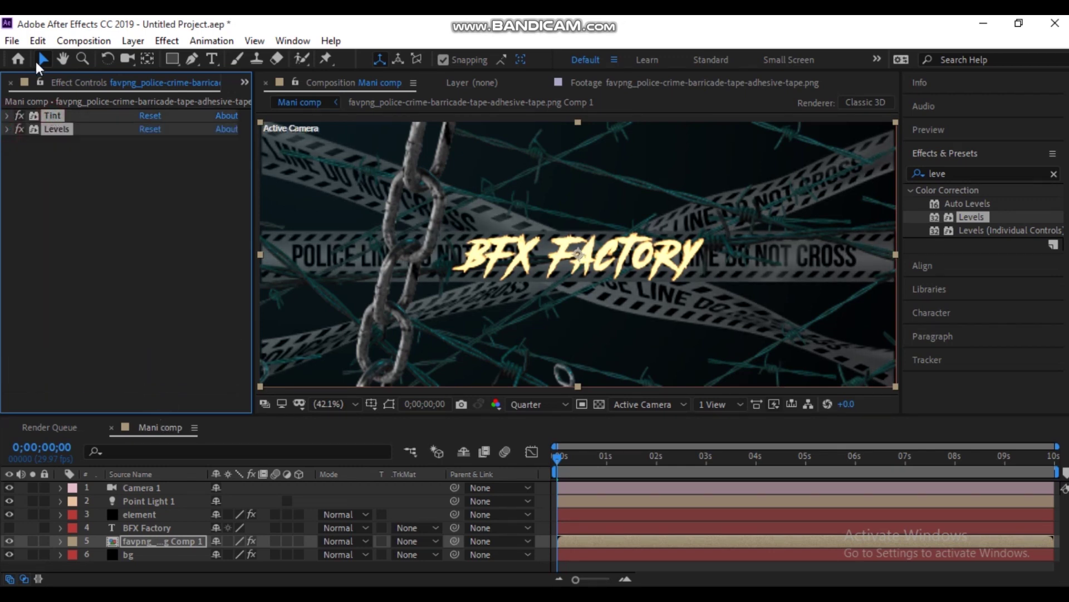
Step: Cut Tint and Levels and paste them onto the tape layer inside its precomp
left_click(36, 41)
left_click(51, 117)
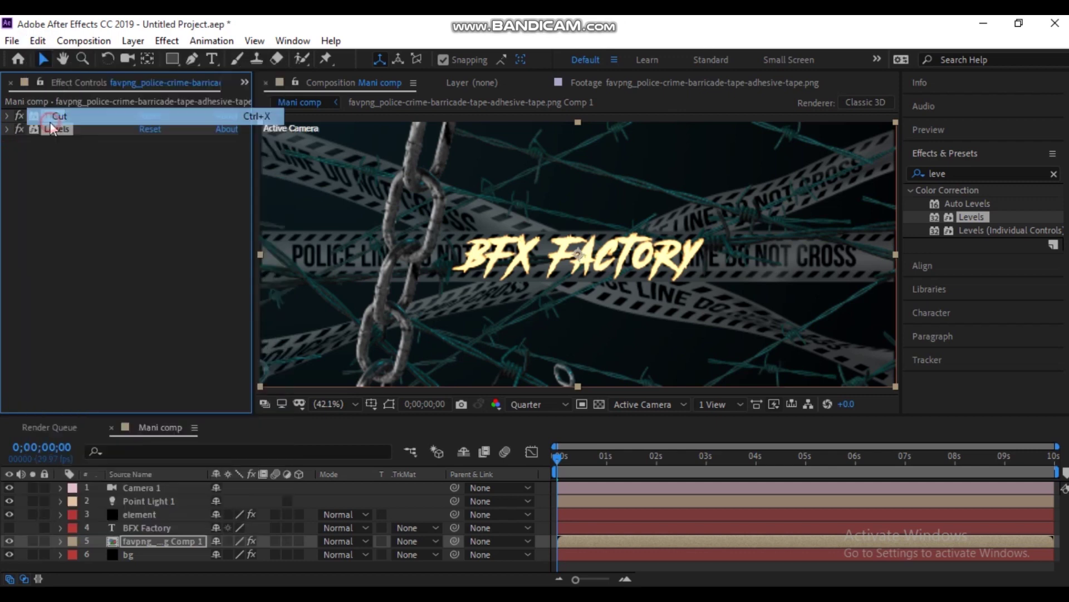
double_click(127, 543)
left_click(38, 41)
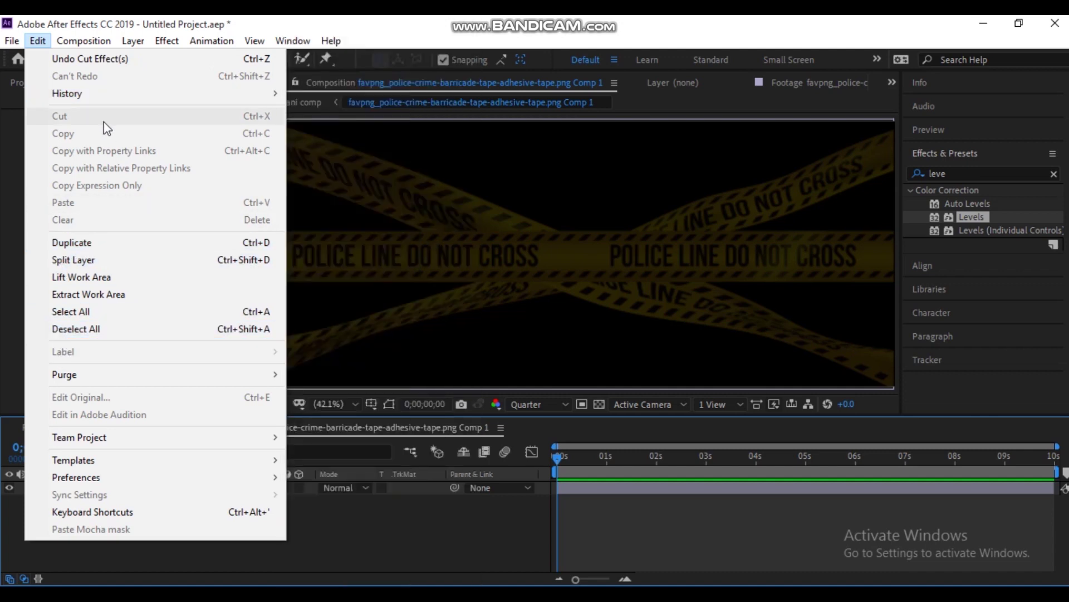
left_click(306, 560)
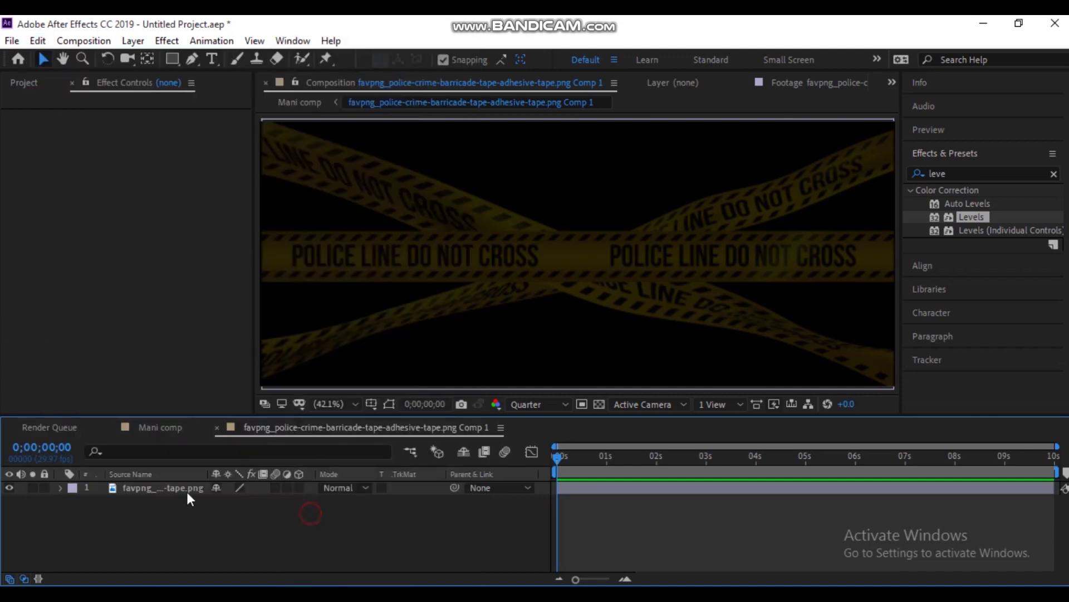
left_click(144, 489)
left_click(37, 41)
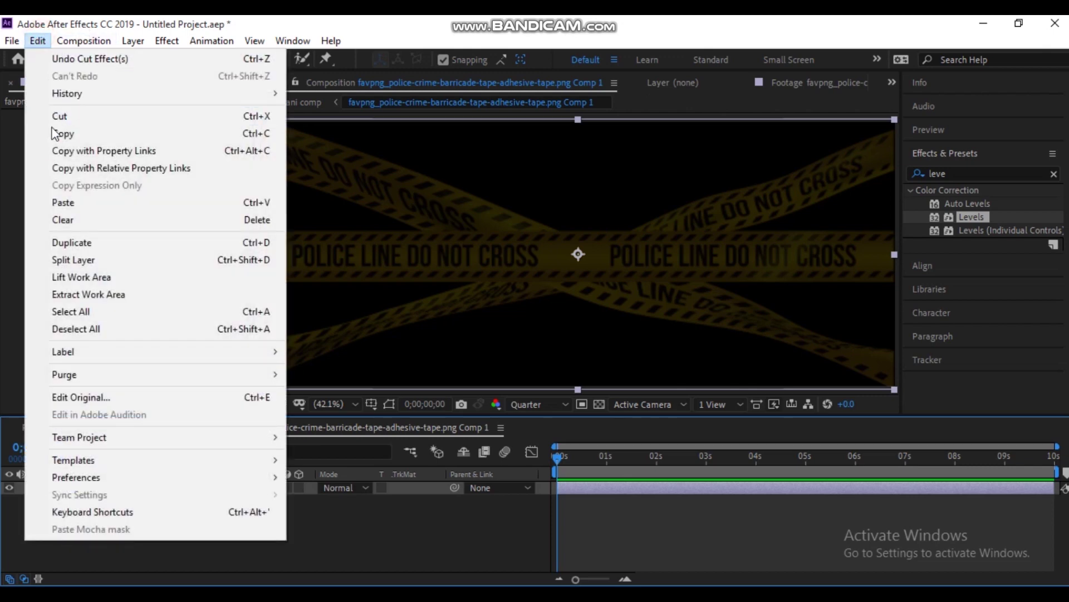
left_click(54, 202)
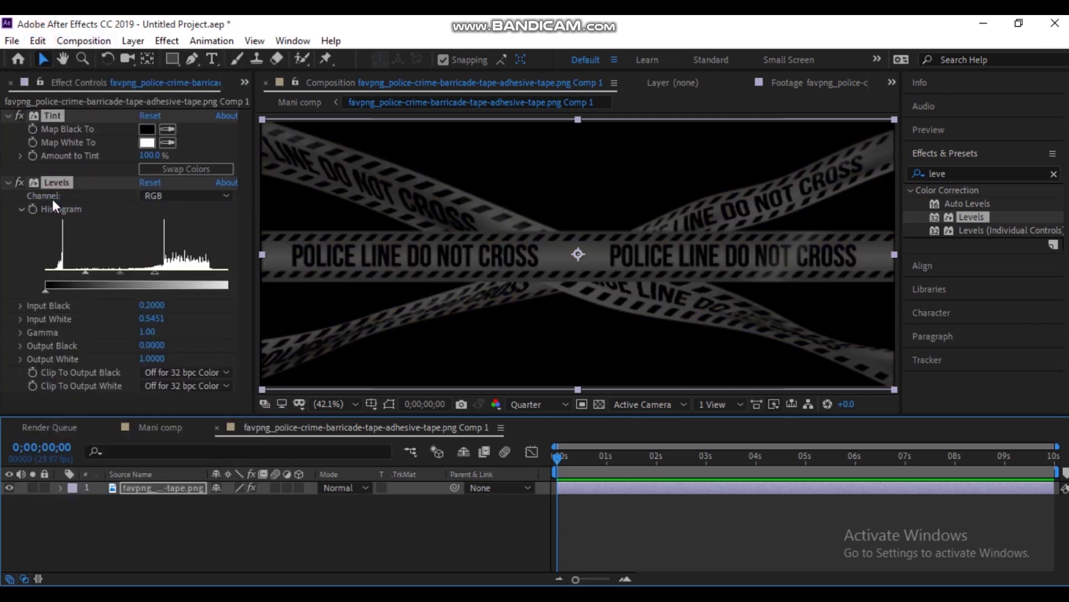
Step: Raise the tape layer's opacity inside the precomp, making the tape bright white
left_click(159, 427)
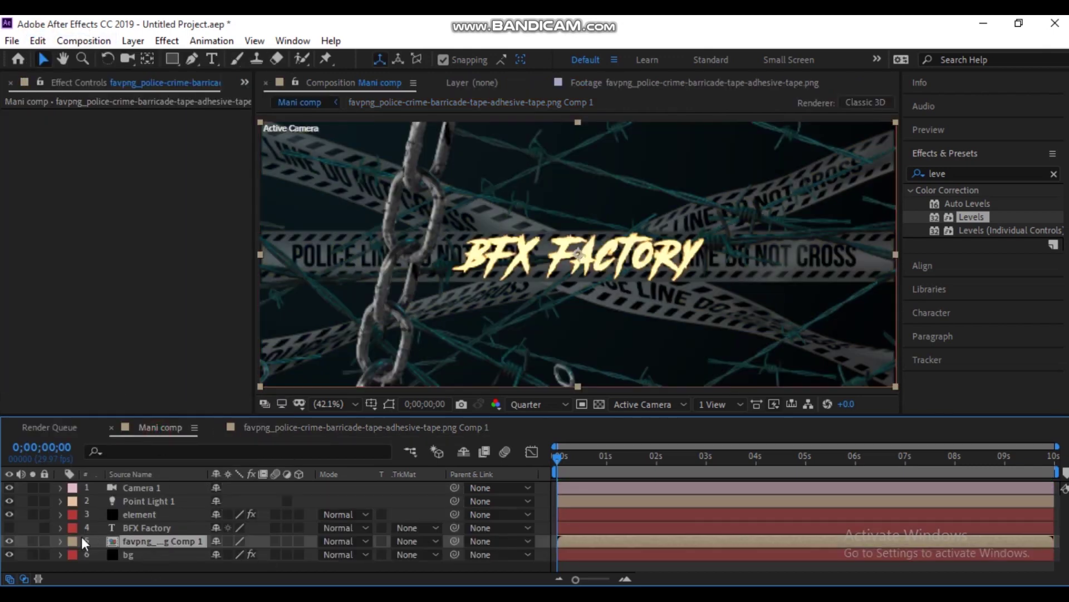
left_click(272, 431)
left_click(59, 487)
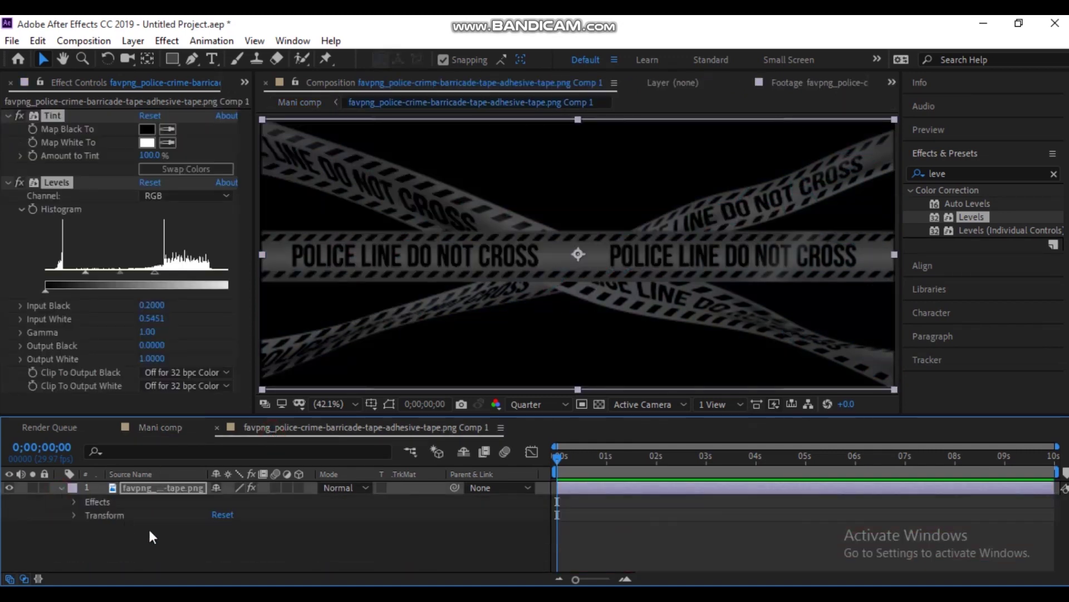
left_click(74, 501)
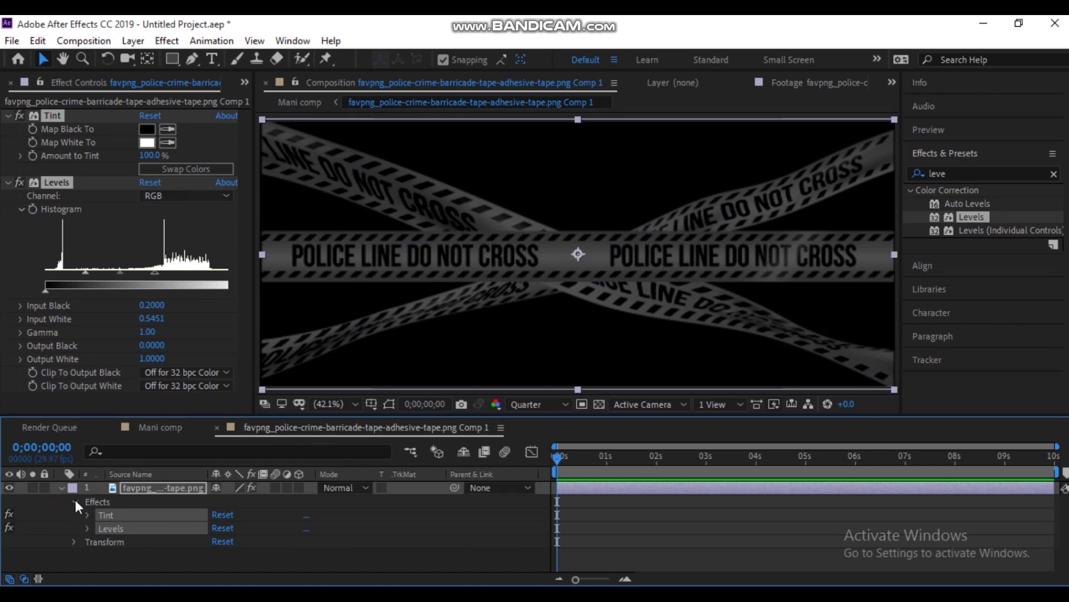
left_click(75, 501)
left_click(76, 516)
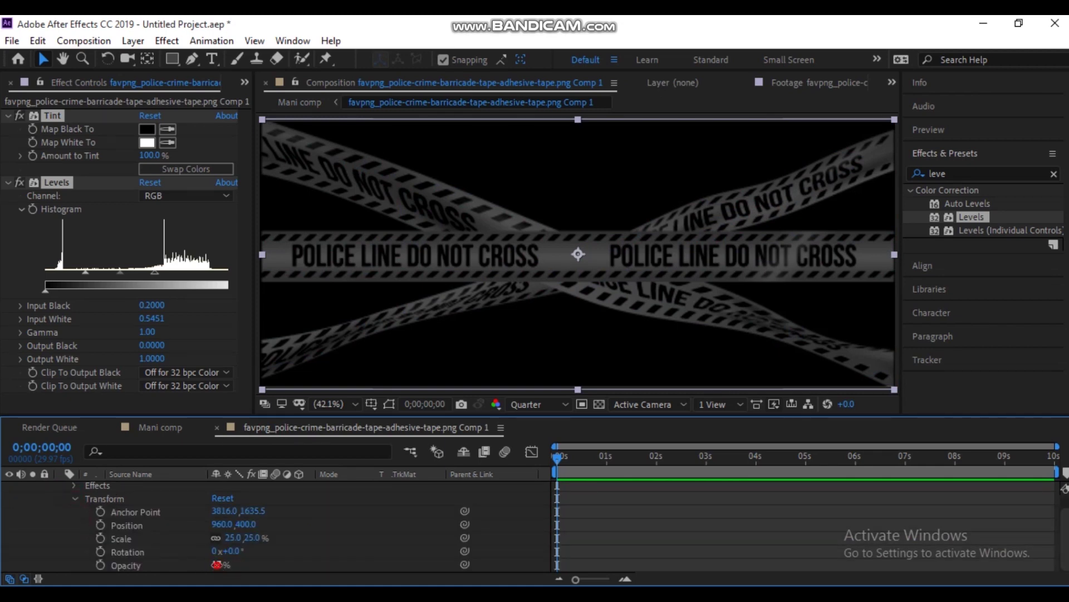
left_click_drag(217, 566, 245, 566)
left_click(150, 427)
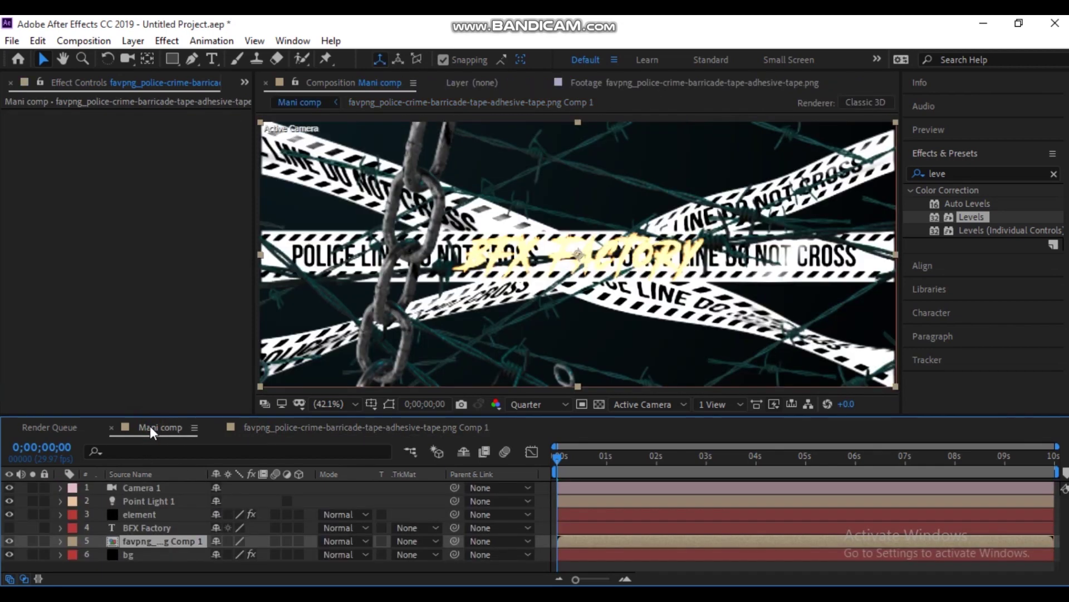
Step: Set the tape precomp's blending mode to Color Burn and move Camera 1 above Black Solid 1
left_click(345, 540)
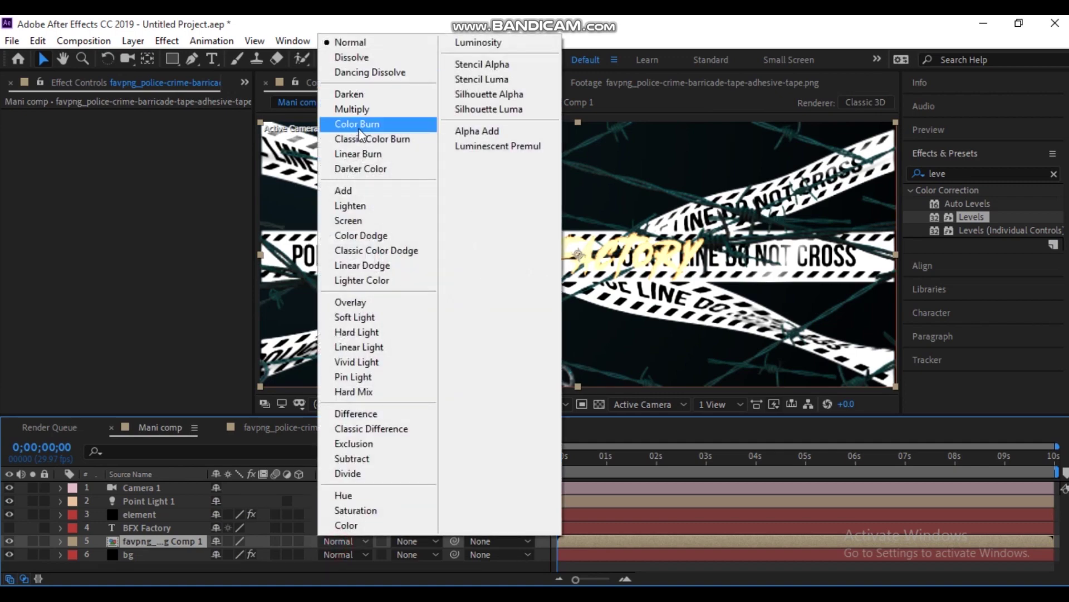
left_click(359, 109)
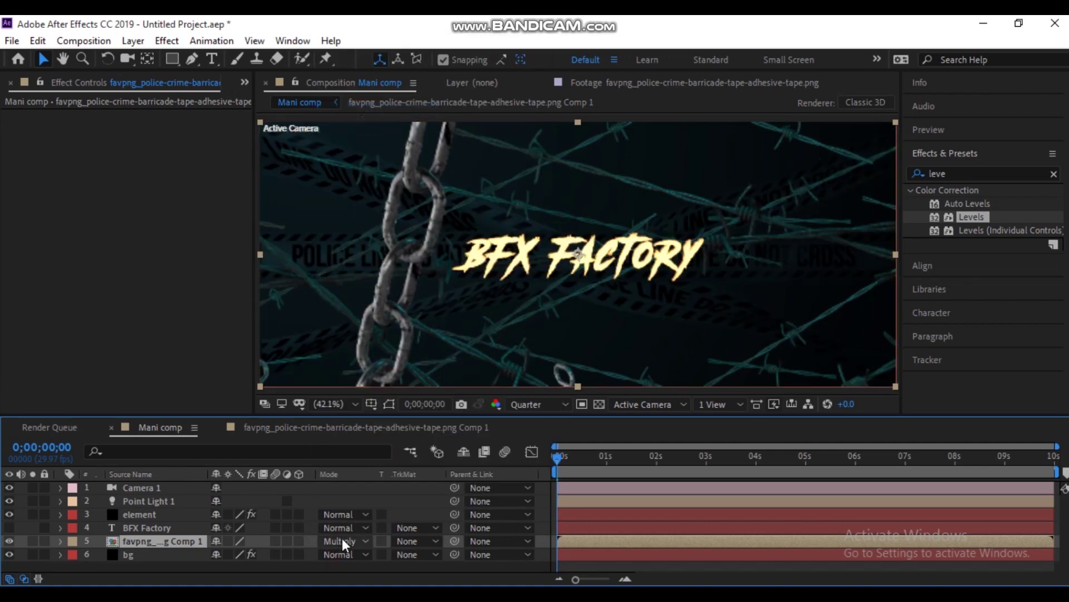
left_click(342, 539)
left_click(369, 220)
left_click(346, 549)
left_click(367, 95)
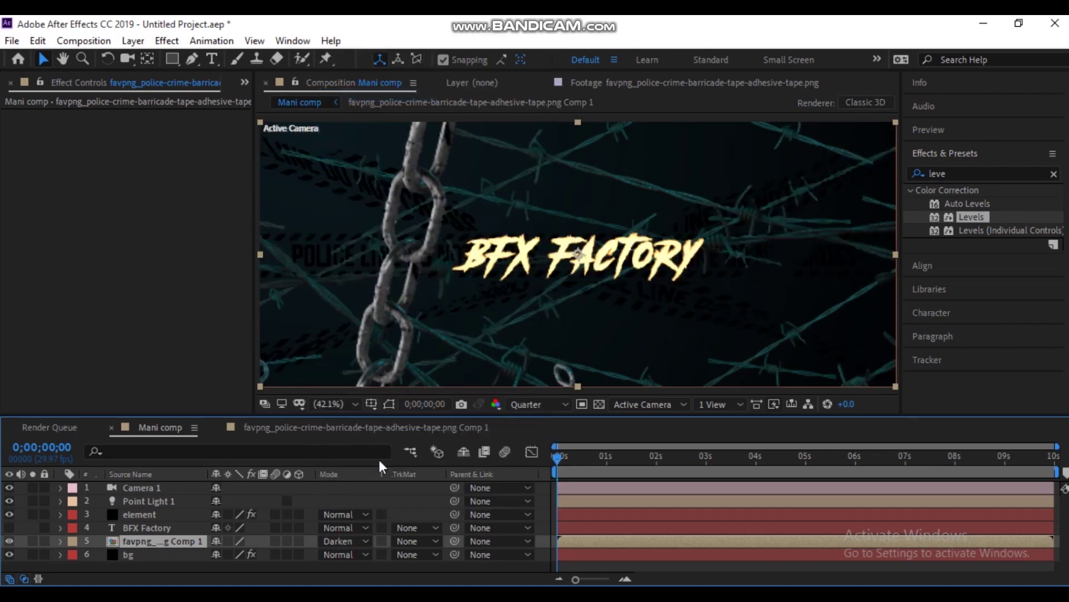
left_click(353, 540)
left_click(356, 128)
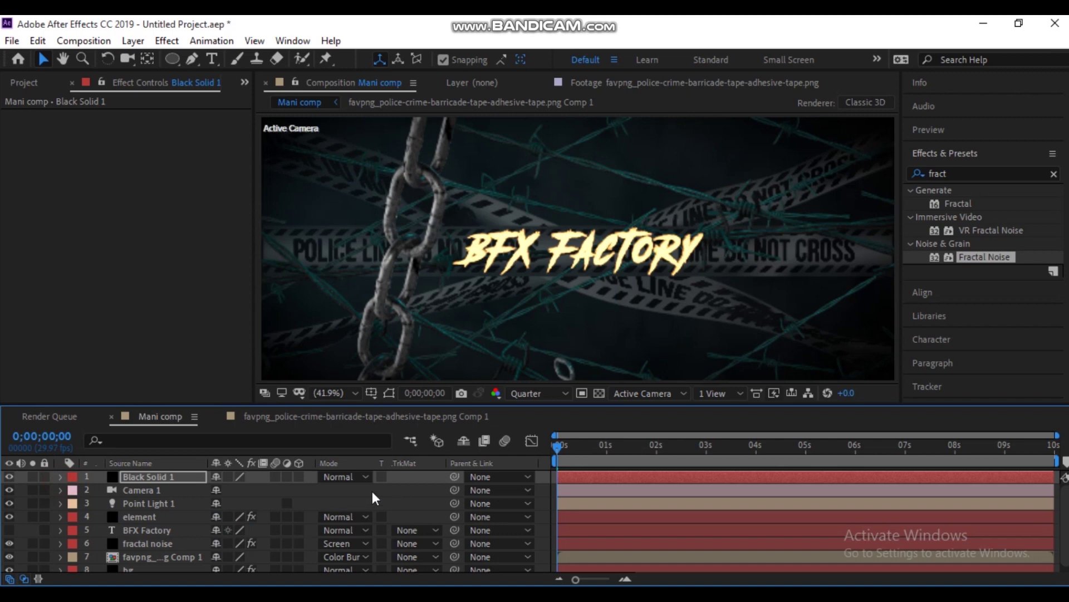
left_click_drag(145, 489, 133, 471)
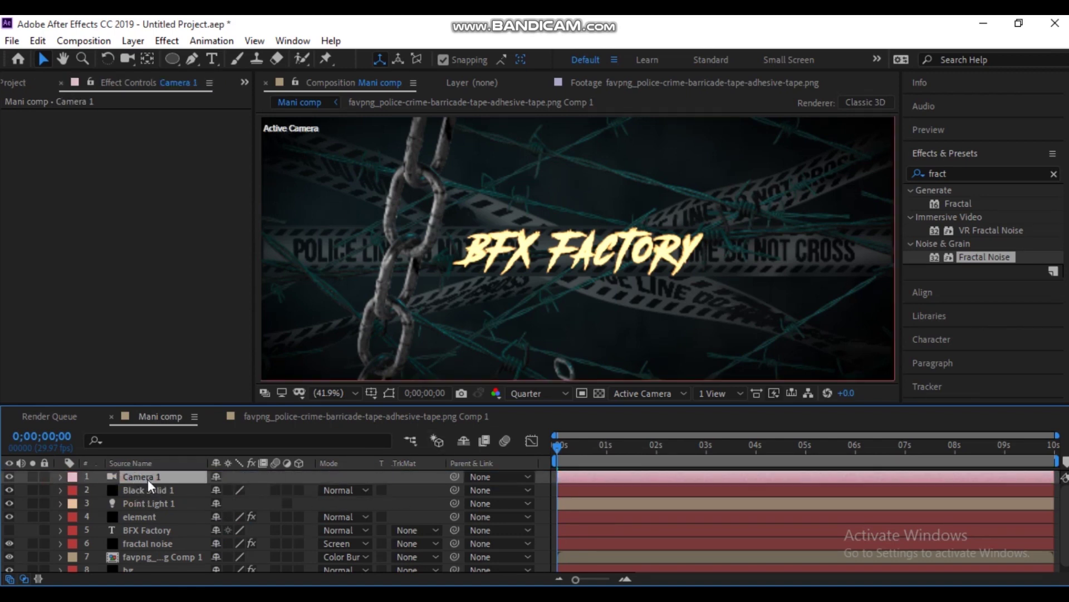
Step: Keyframe Camera 1's Position at 0s and orbit it to frame the opening shot
key("p")
left_click(62, 476)
left_click(62, 476)
left_click(76, 490)
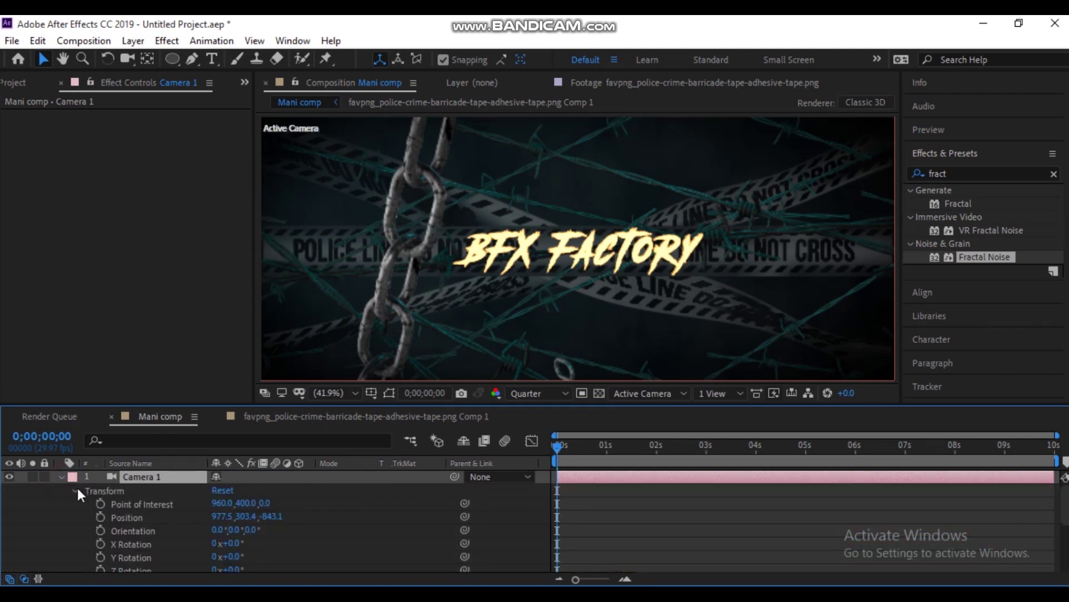
left_click(100, 517)
key("c")
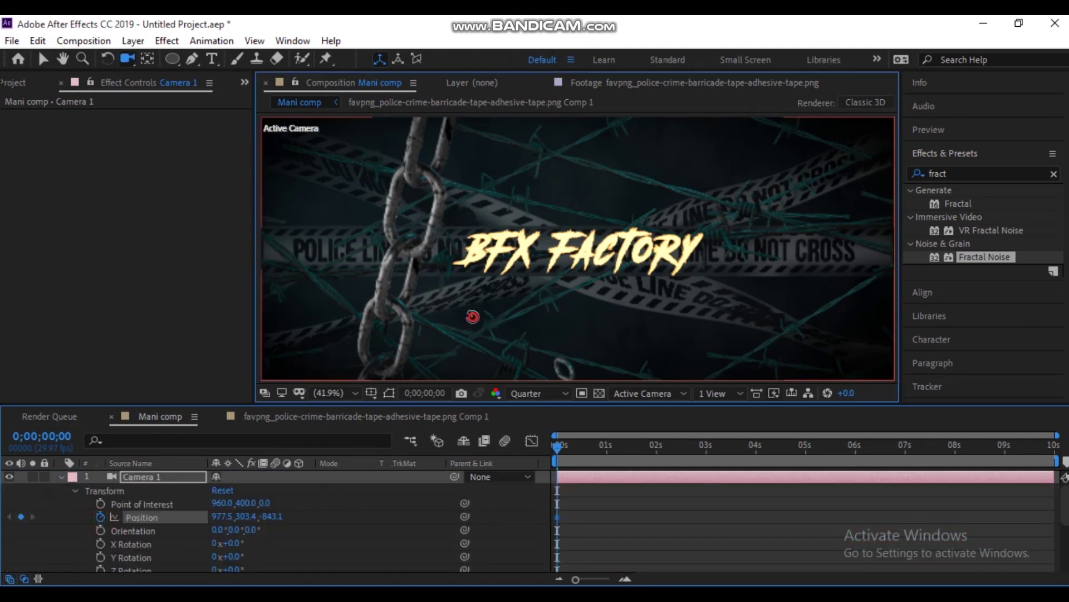
key("super+c")
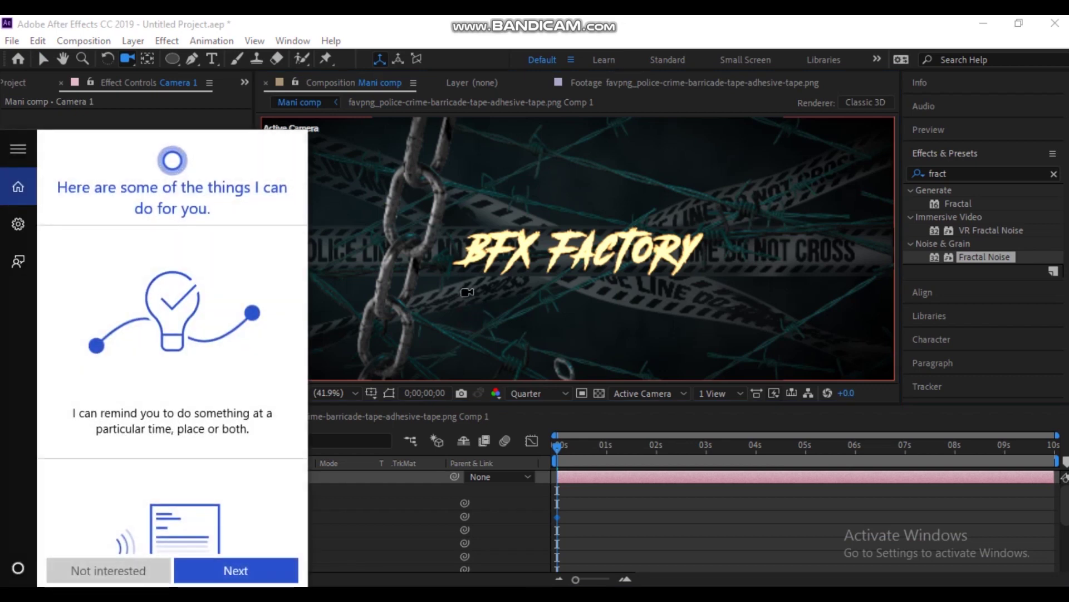
left_click(467, 292)
mouse_move(444, 291)
left_mouse_down()
mouse_move(462, 287)
mouse_move(458, 312)
left_mouse_up()
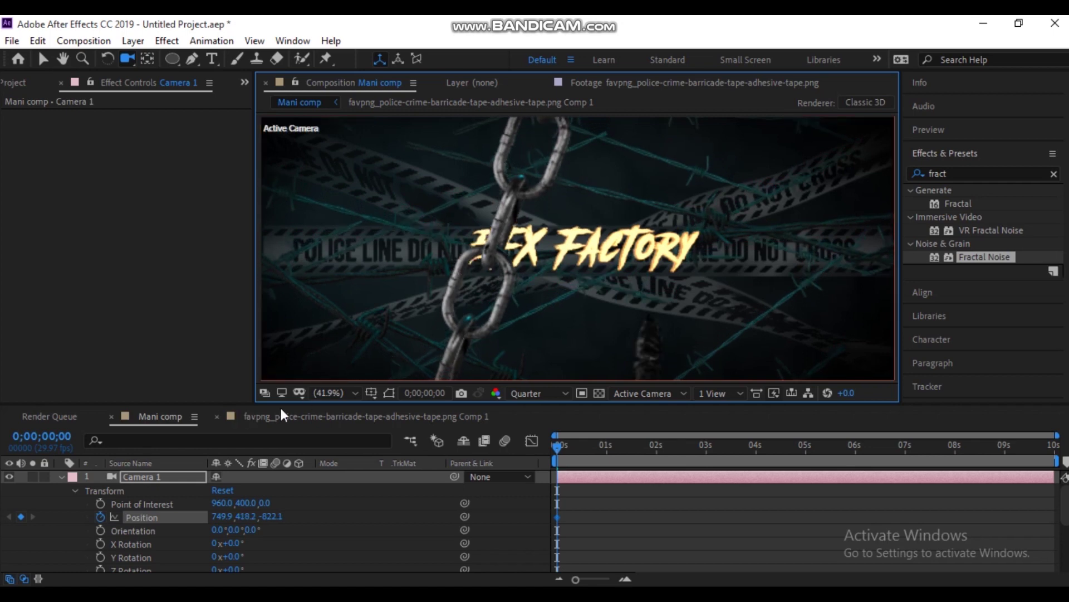
Step: At 6;01 end the work area, orbit to the ending shot, and preview the push
left_click_drag(561, 447, 861, 453)
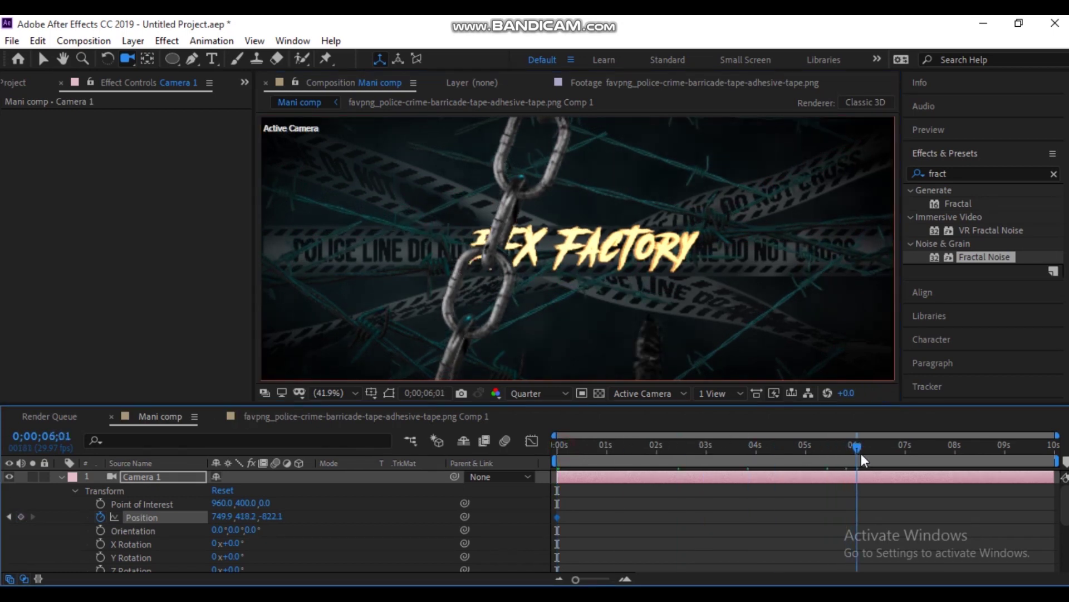
key("n")
left_click_drag(632, 261, 615, 274)
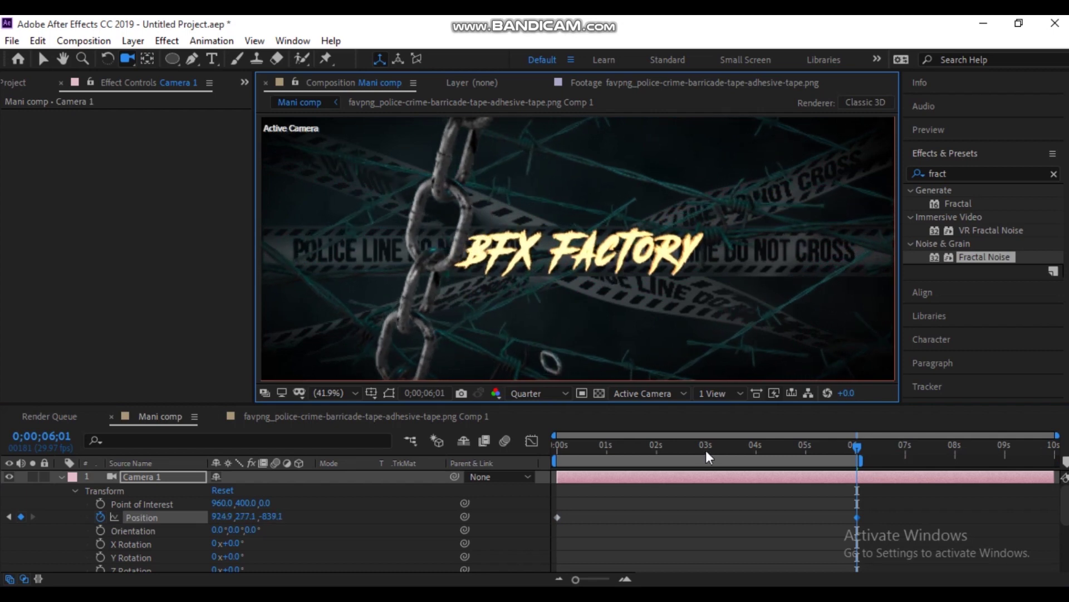
key("space")
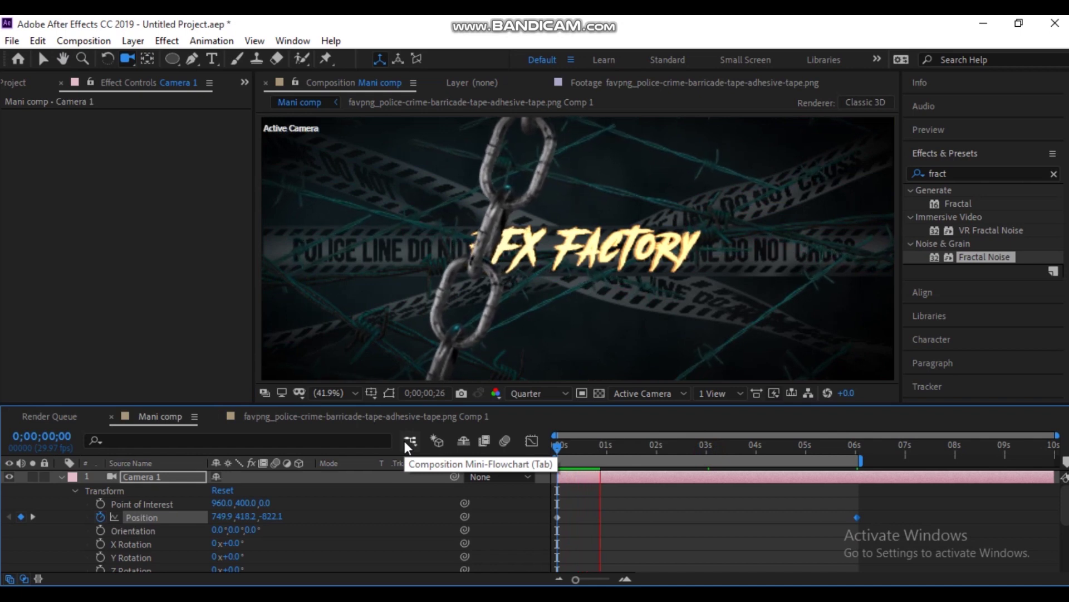
key("space")
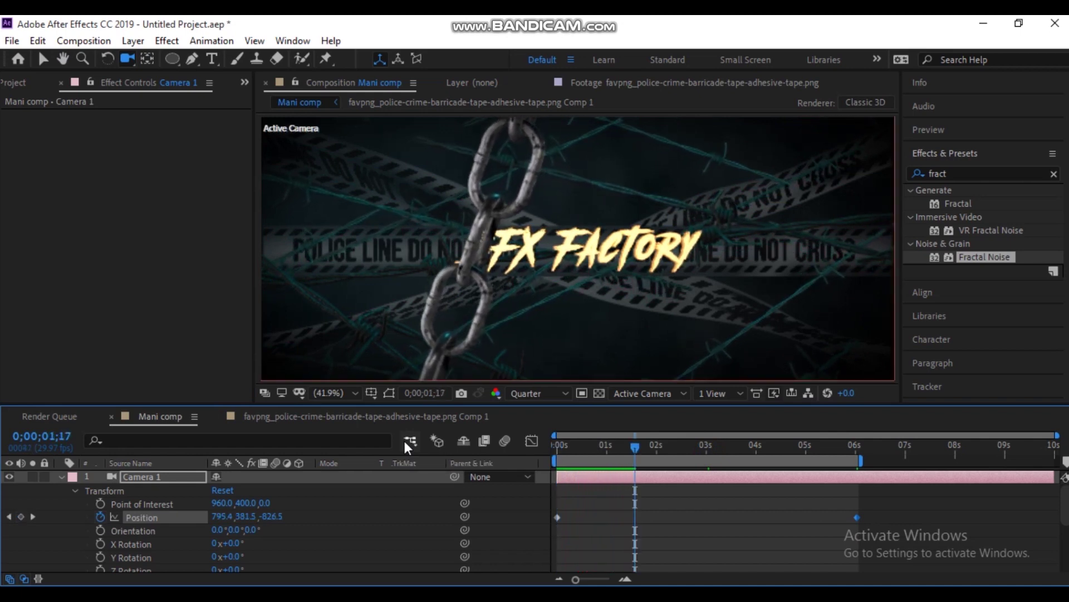
key("Home")
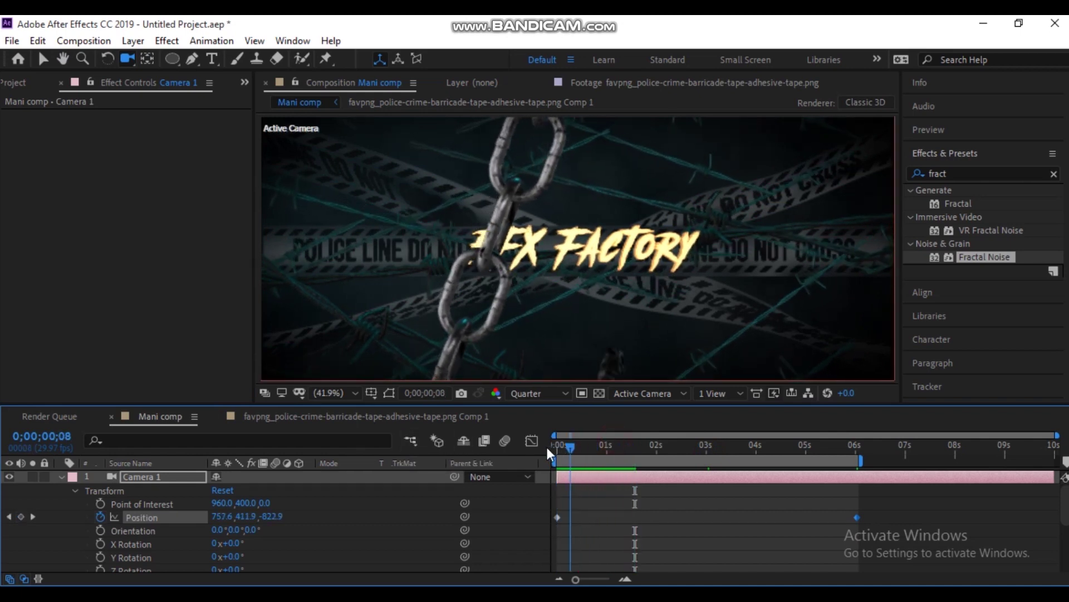
left_click(74, 490)
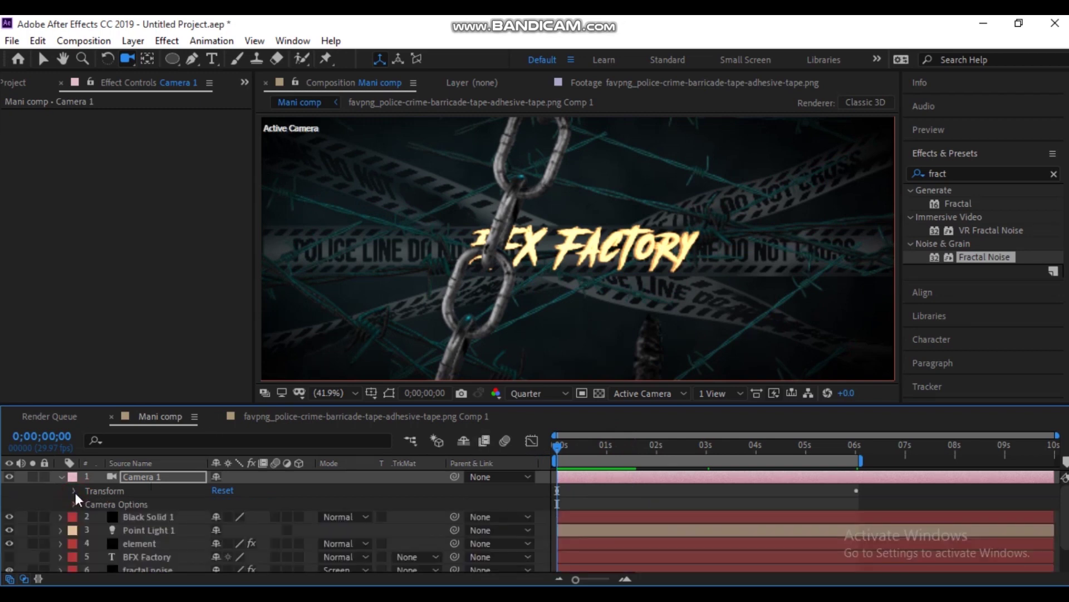
Step: Turn on Camera 1's depth of field with an aperture of 100
left_click(75, 503)
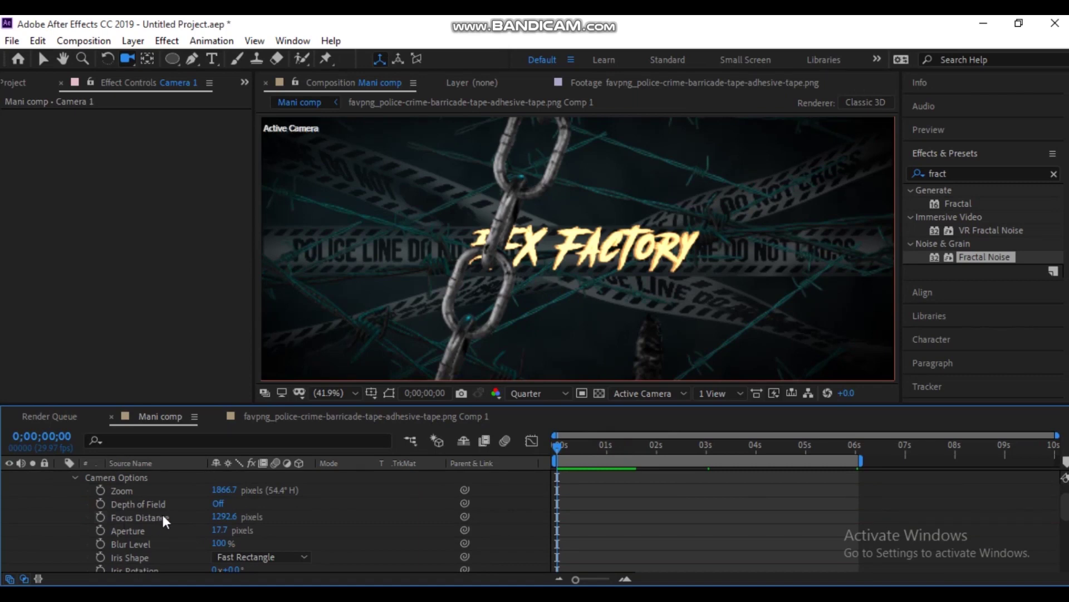
left_click(216, 504)
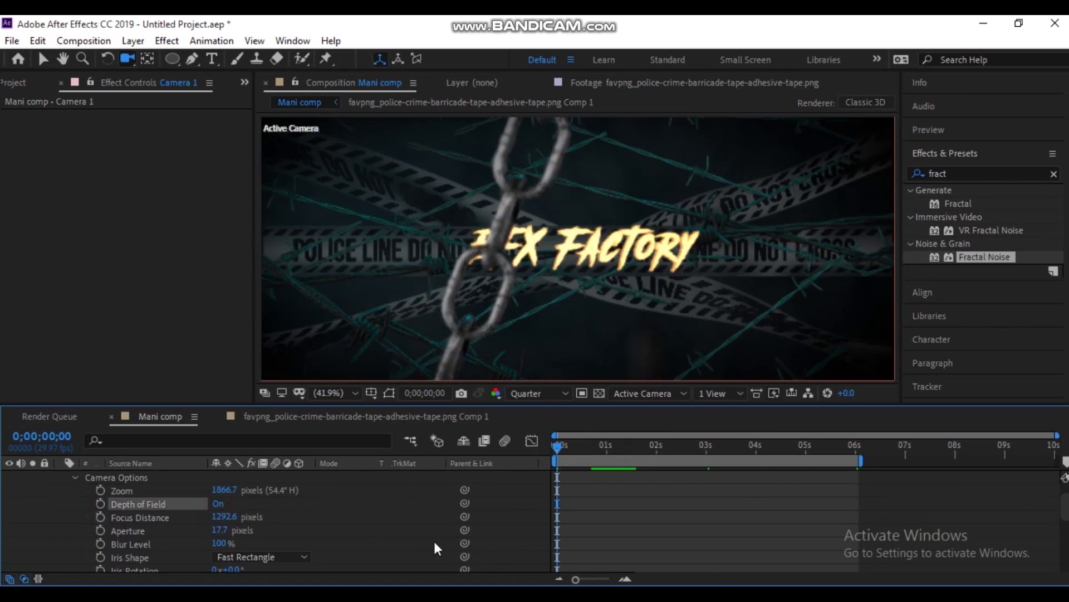
left_click(218, 529)
type("100")
key("Return")
Step: Set Focus Distance to 500 and keyframe it at 0s
left_click_drag(223, 517, 190, 518)
left_click(189, 517)
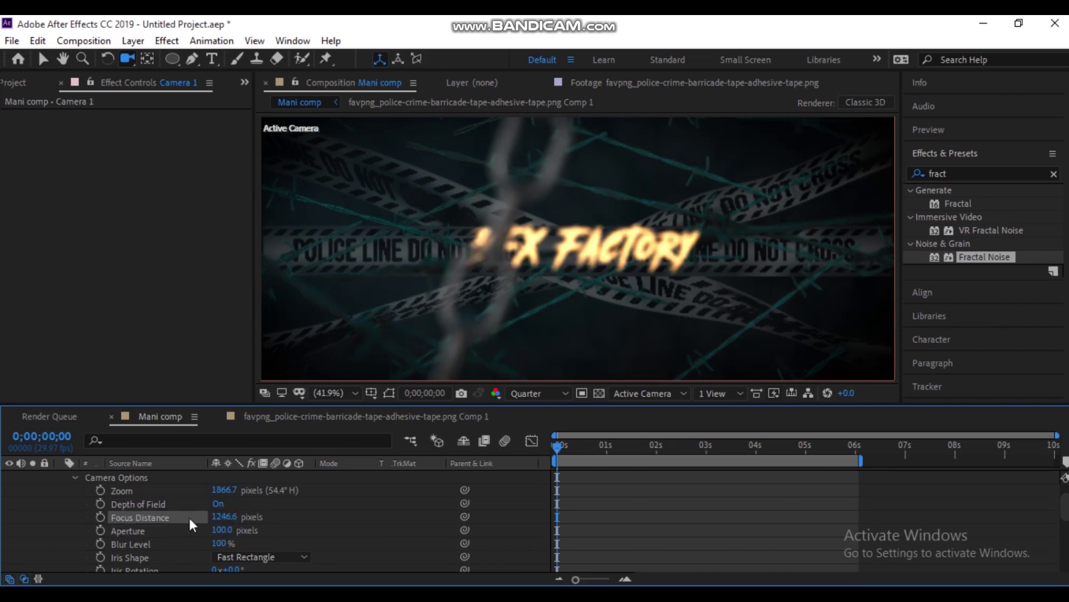
left_click(222, 517)
type("500")
key("Return")
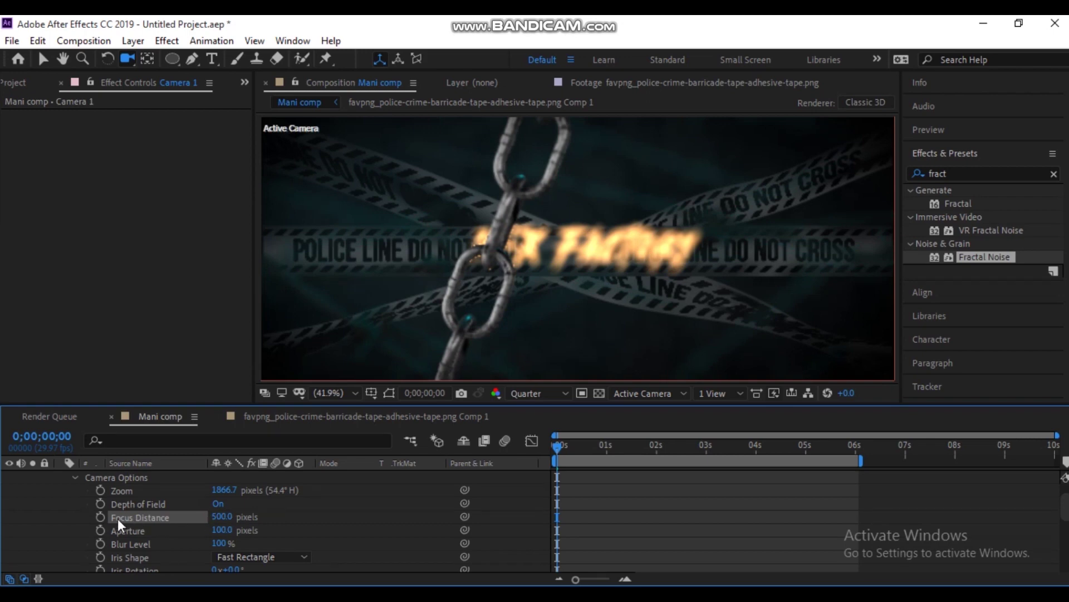
left_click(100, 517)
Step: Keyframe Focus Distance at 800 at 1;13 and select both focus keyframes
left_click_drag(559, 447, 632, 446)
left_click(222, 517)
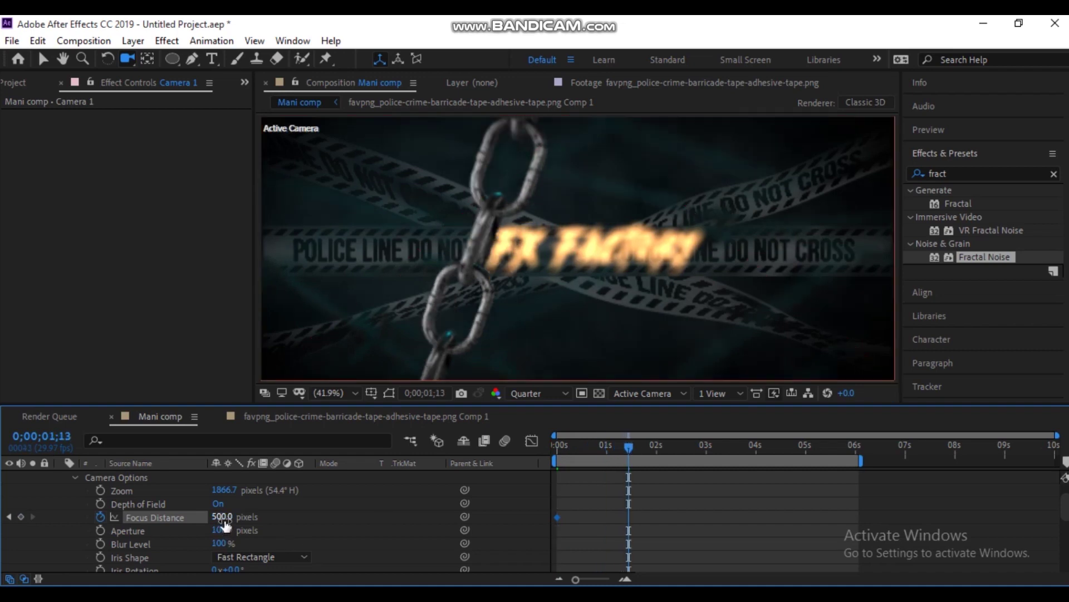
type("1000")
key("Return")
left_click(224, 517)
type("500")
key("Return")
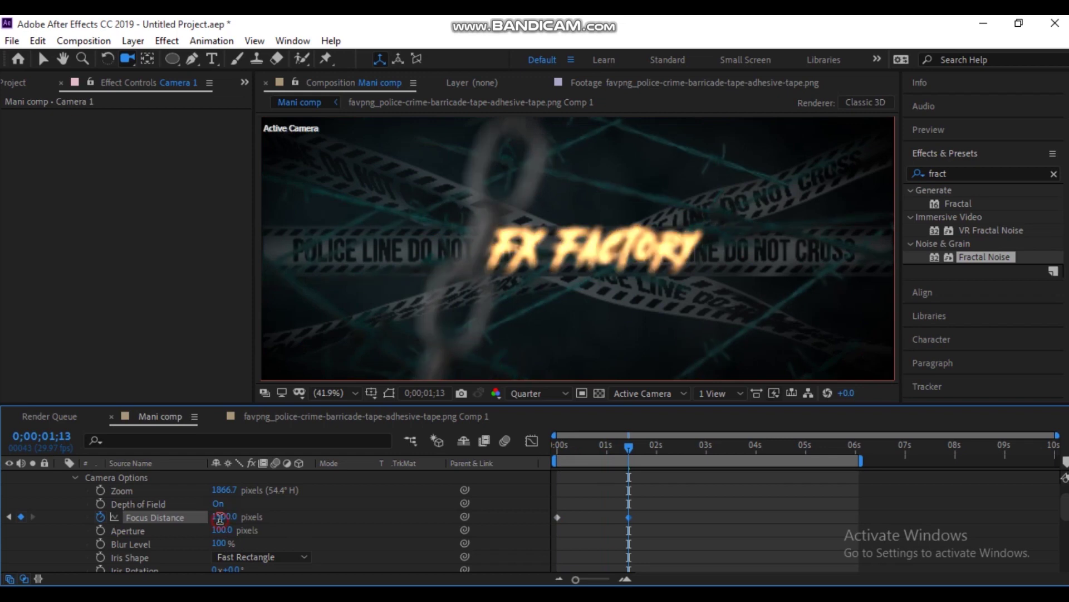
left_click(223, 517)
type("1000")
key("Return")
left_click(223, 517)
type("1100")
key("Return")
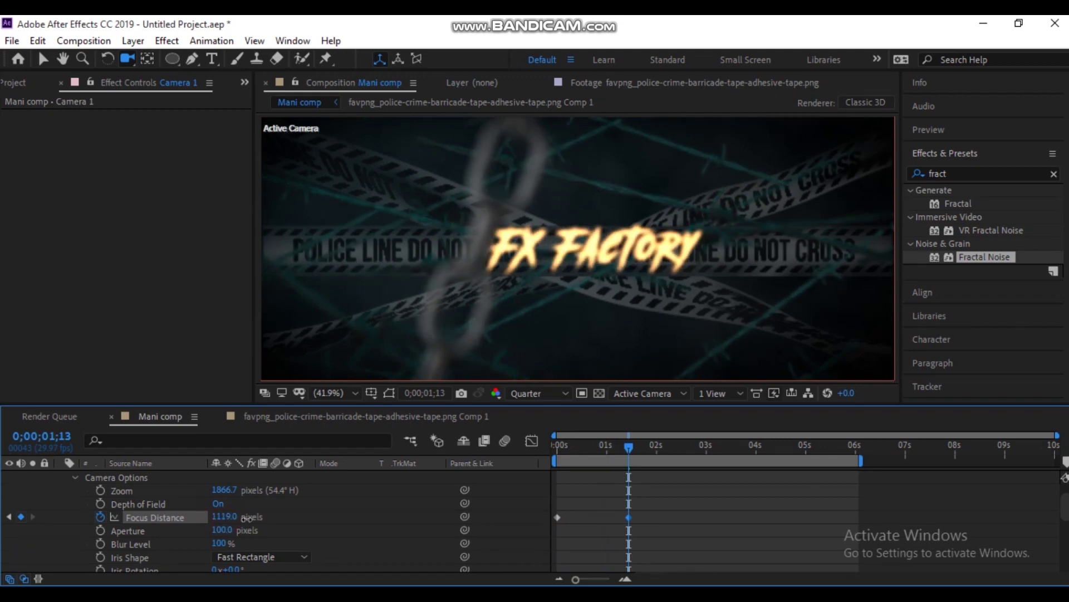
left_click(225, 517)
type("1122")
key("Return")
left_click(219, 517)
type("1000")
key("Return")
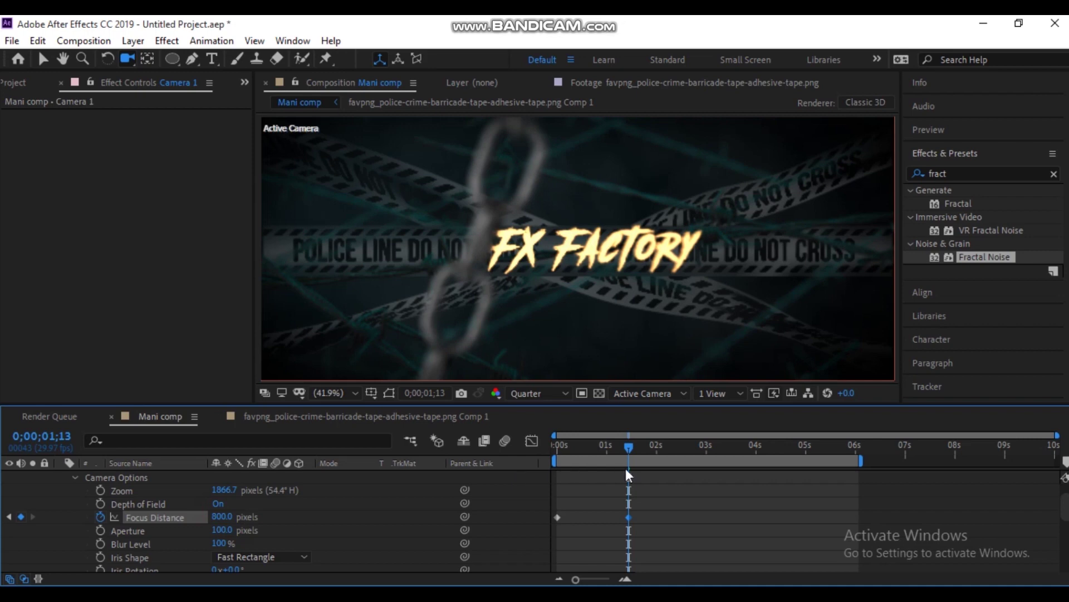
key("Home")
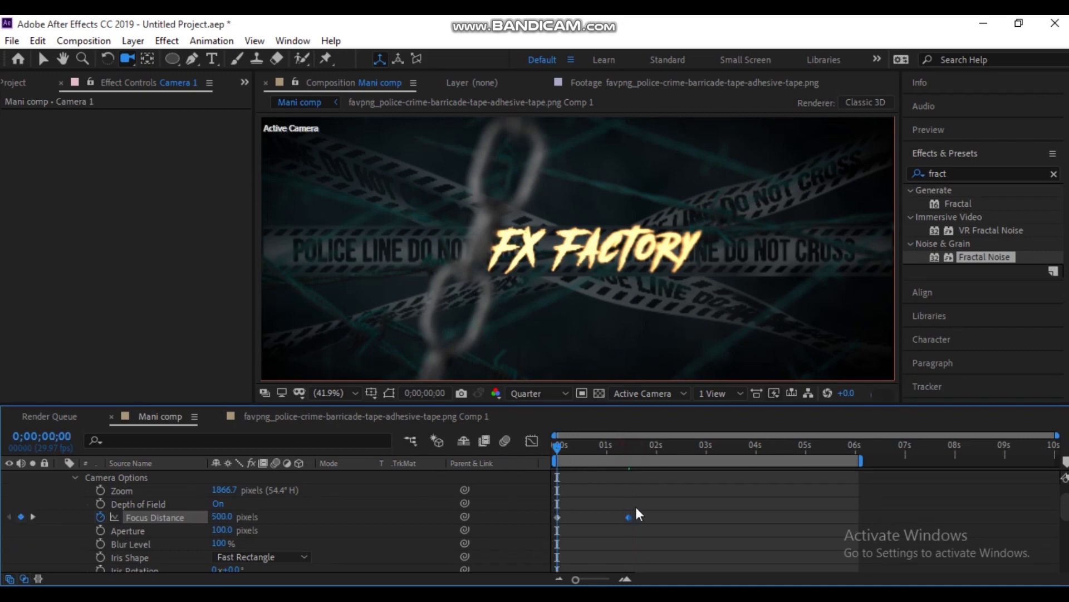
left_click_drag(646, 506, 551, 537)
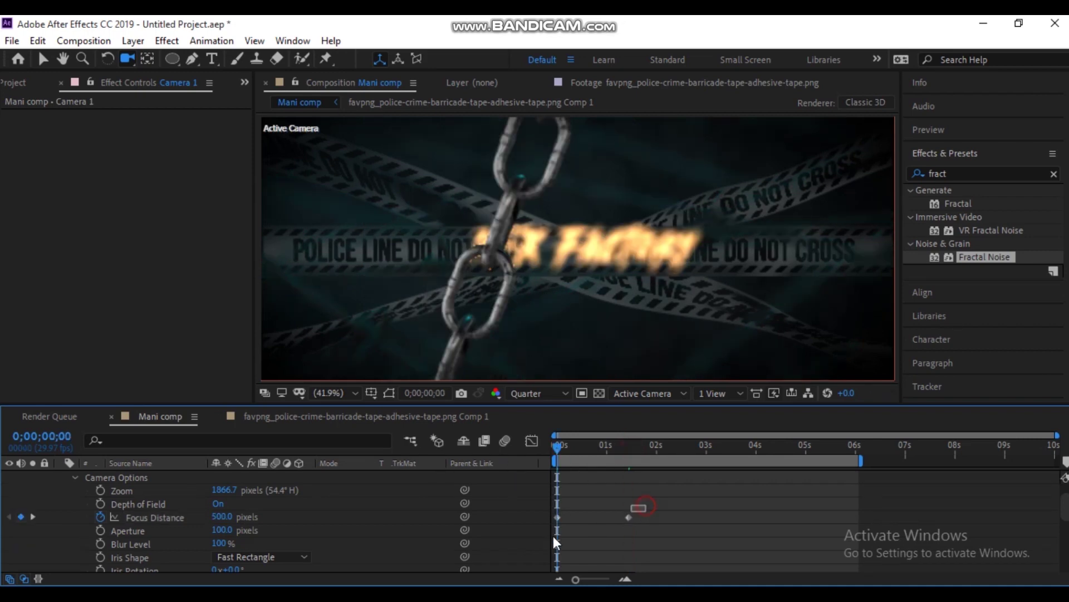
Step: Apply Easy Ease to the focus distance keyframes and set preview resolution to Full
right_click(628, 518)
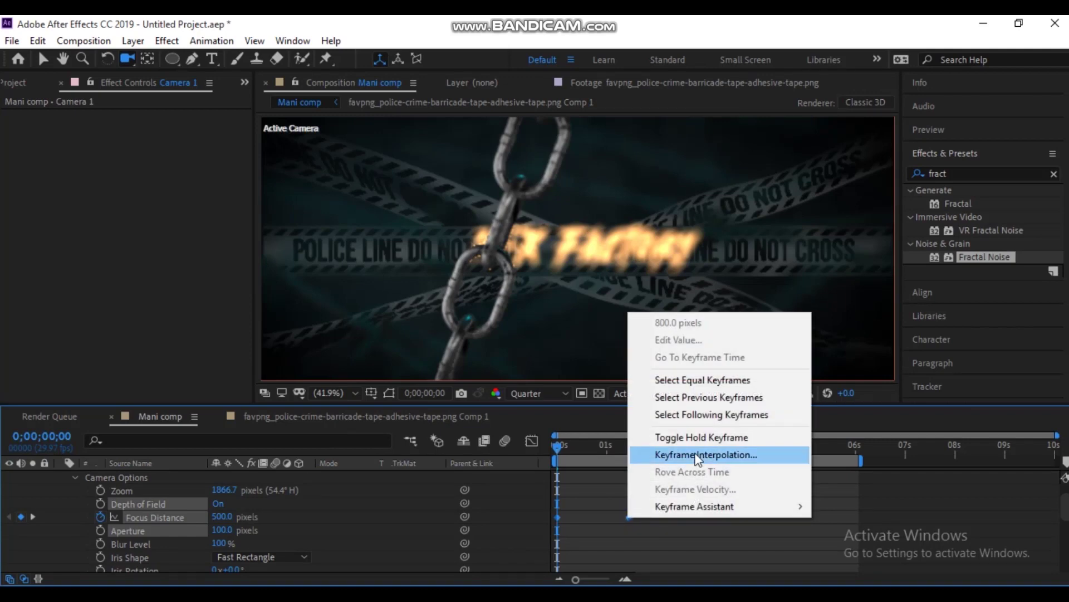
mouse_move(740, 506)
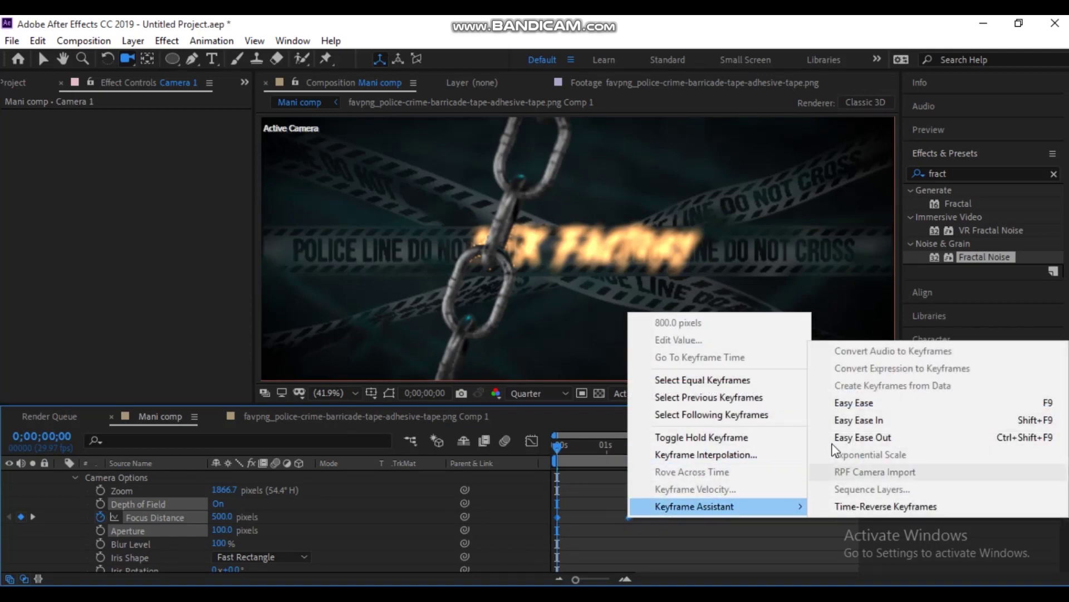
left_click(838, 403)
left_click(542, 395)
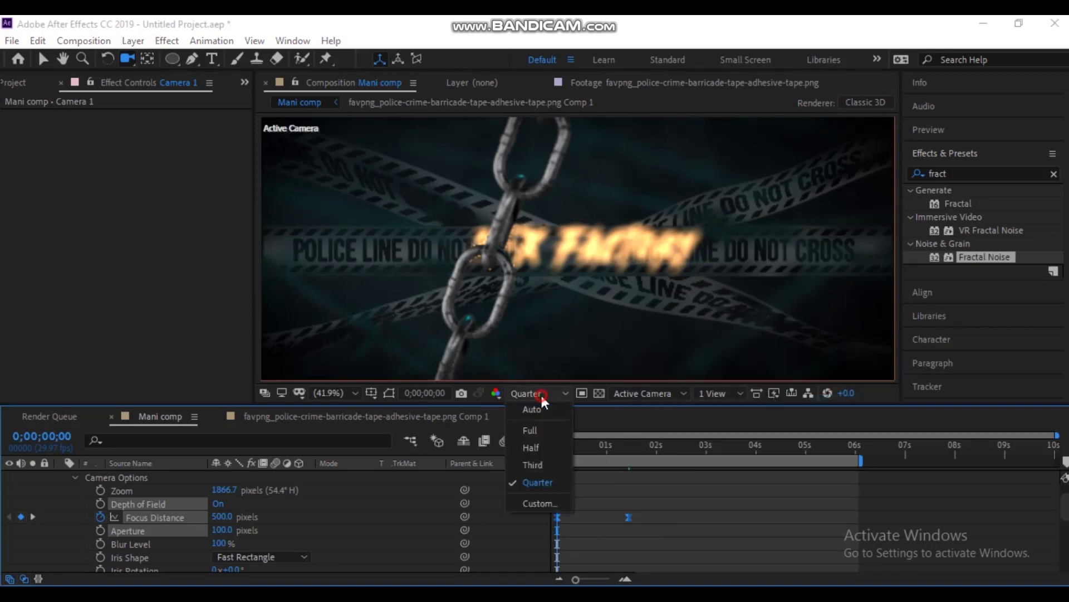
left_click(542, 425)
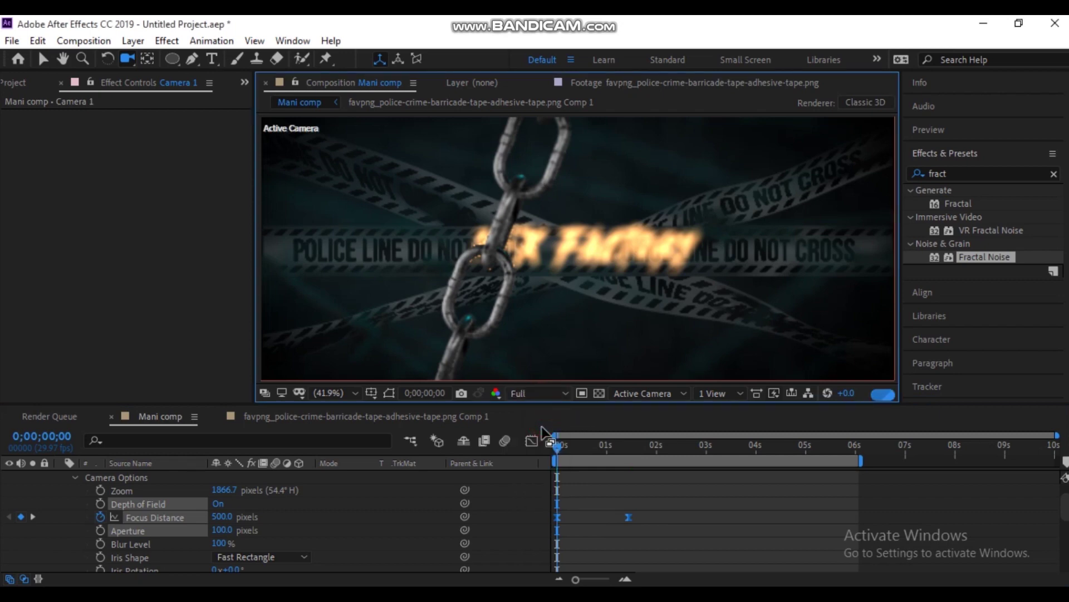